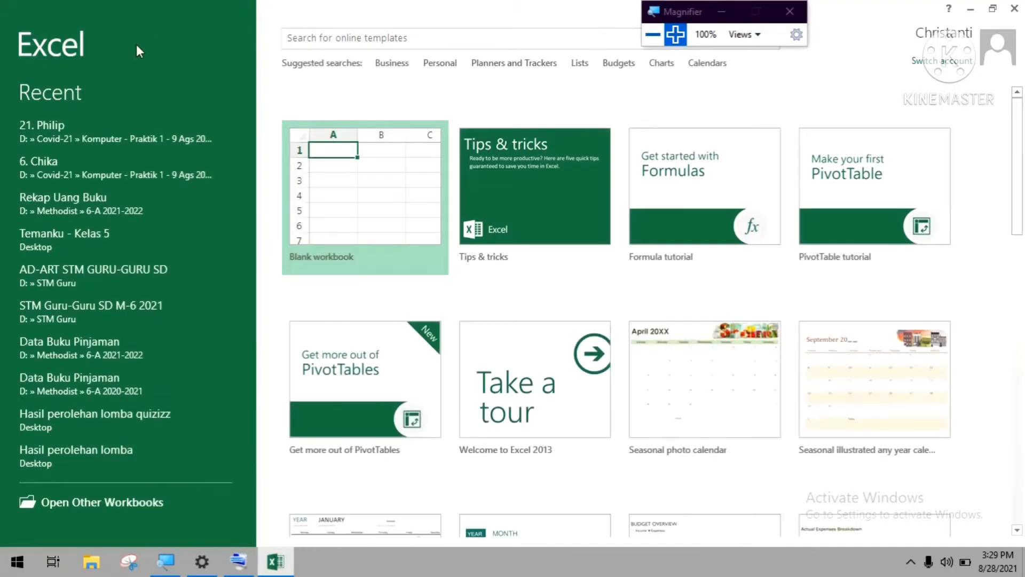
Create a new blank workbook and dismiss the Microsoft Office Activation Wizard.
left_click(364, 166)
left_click(372, 184)
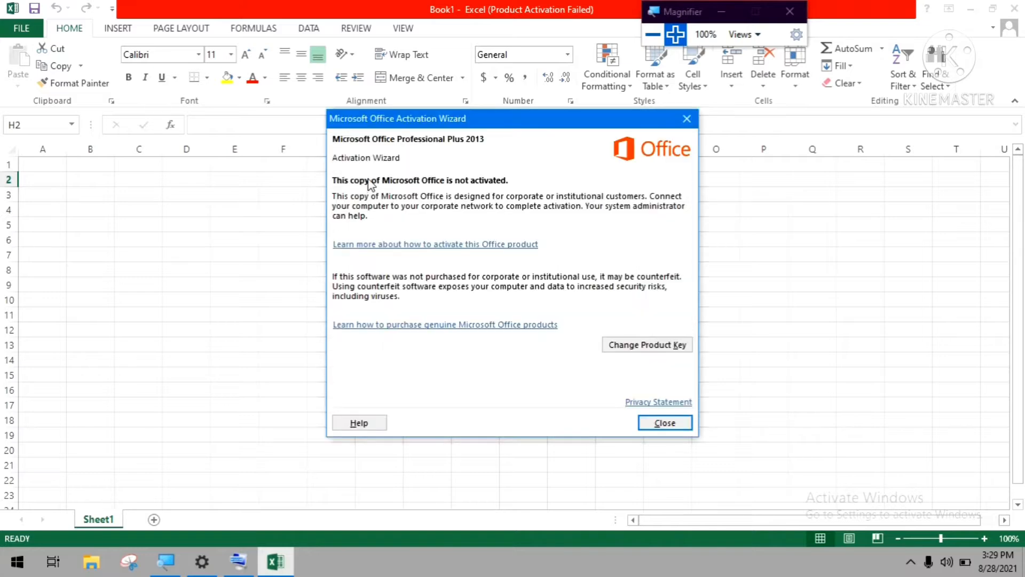
left_click(685, 119)
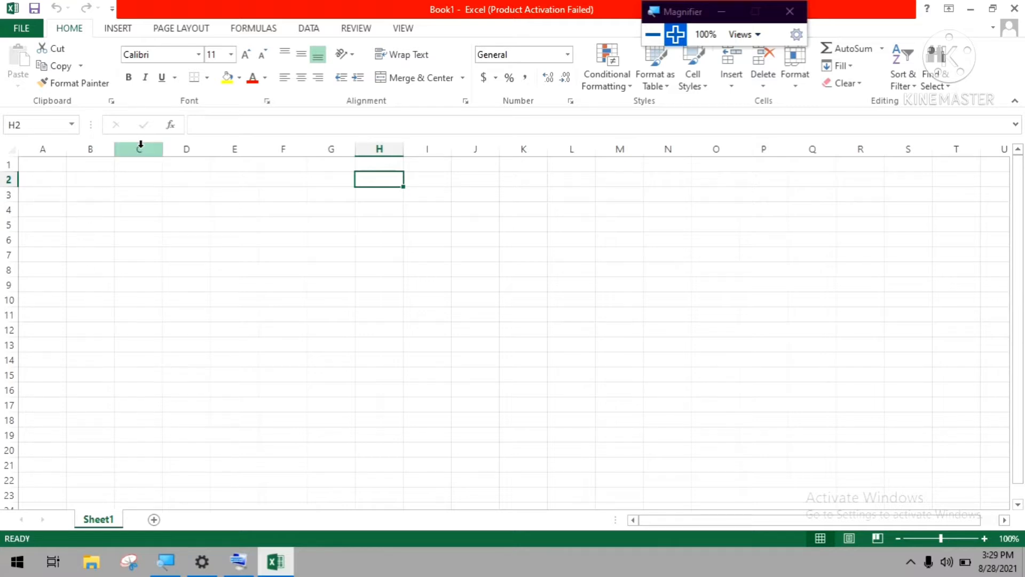
left_click(128, 199)
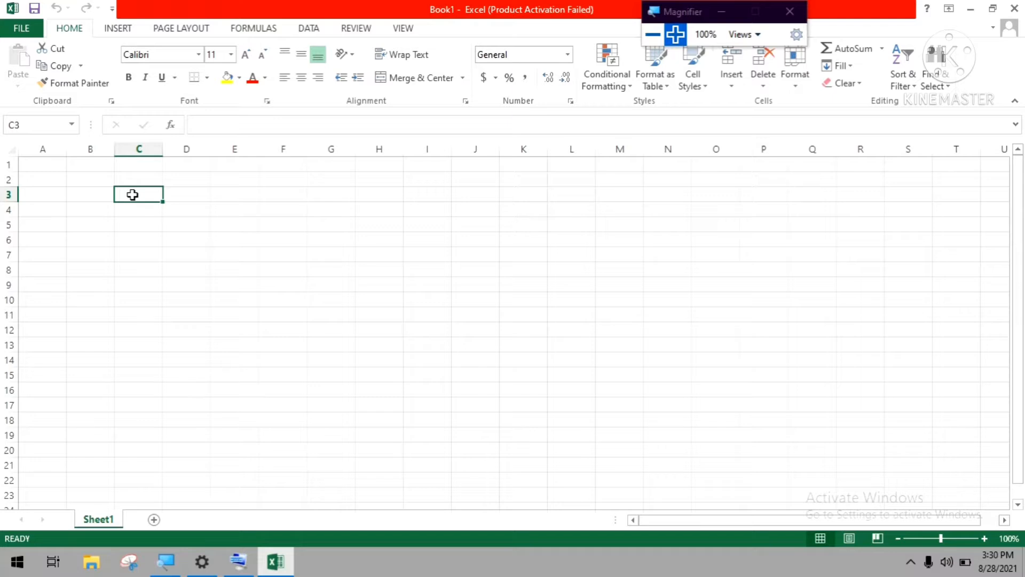
left_click(331, 197)
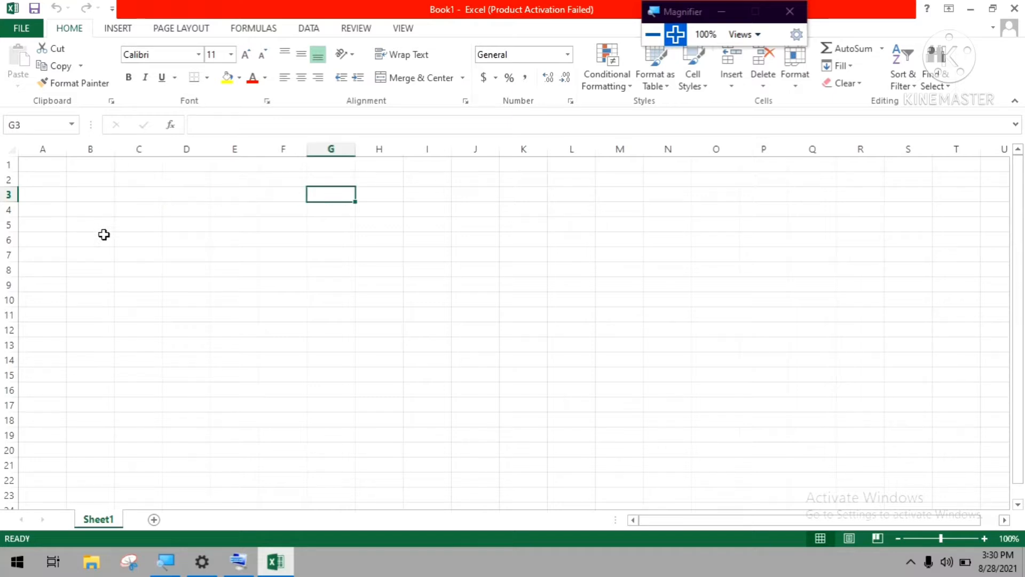
left_click(132, 232)
left_click(332, 228)
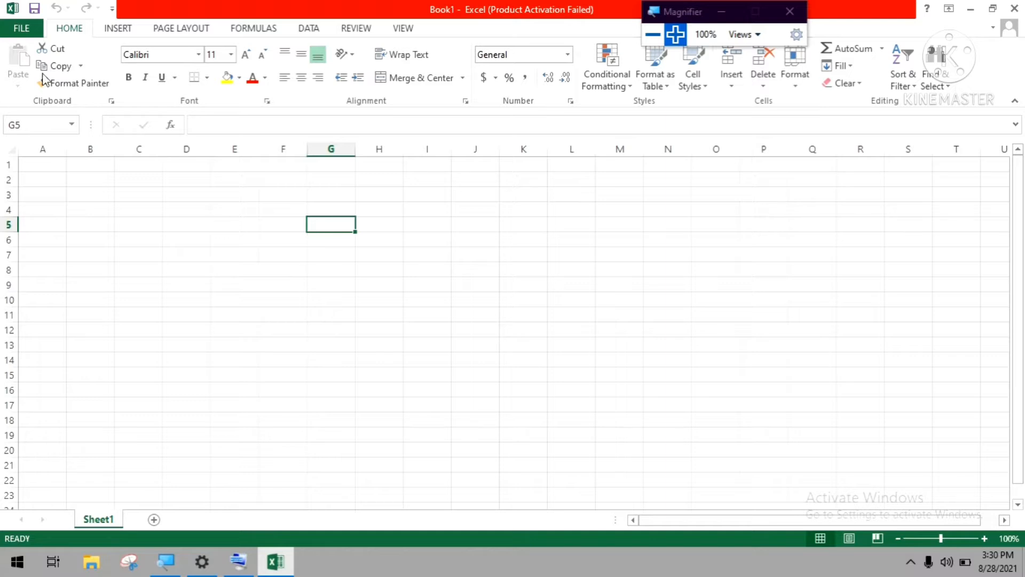
left_click(142, 220)
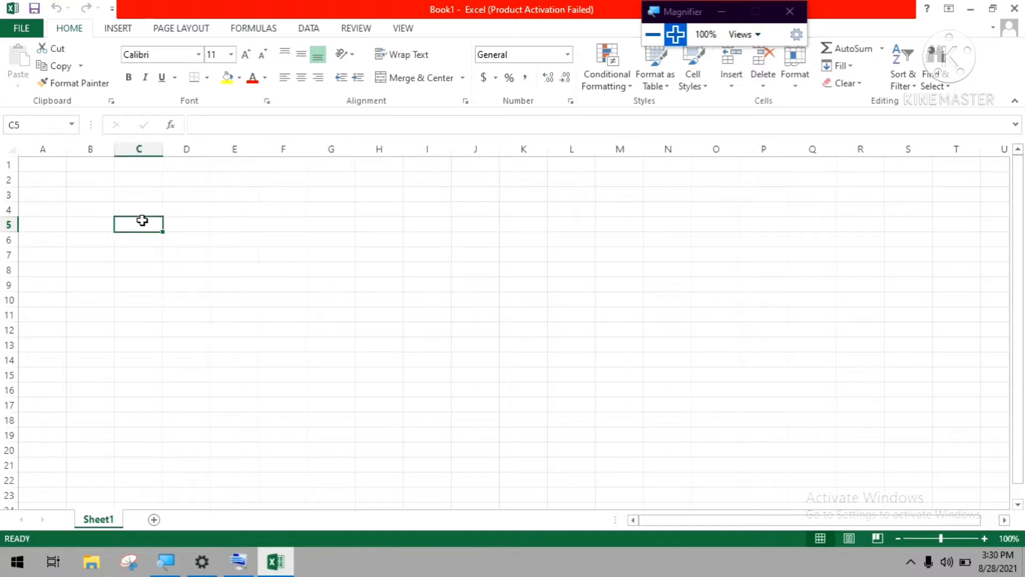
left_click(321, 224)
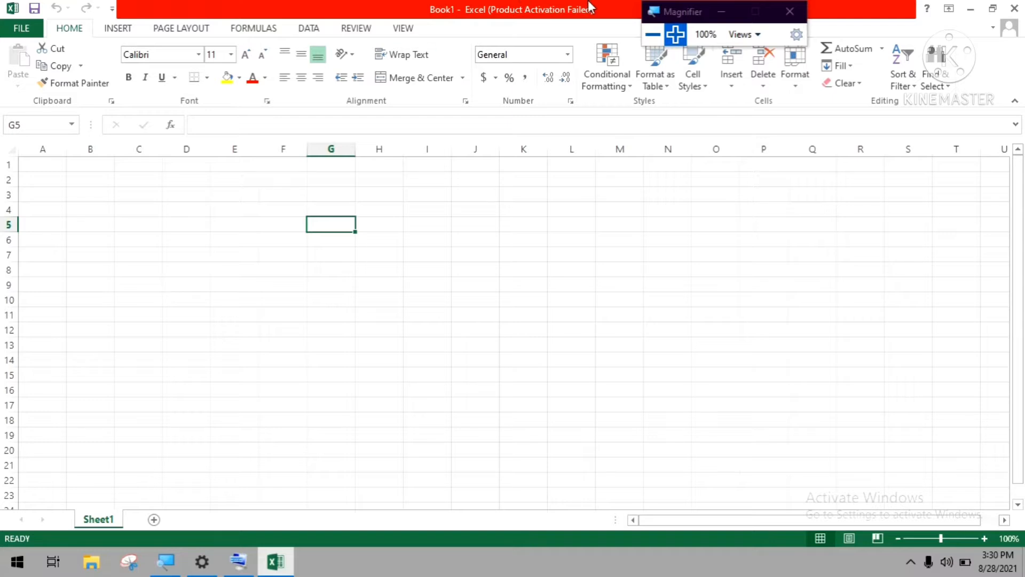
Select the cell range C5:G5 in one sweep from its first to its last cell.
left_click(142, 226)
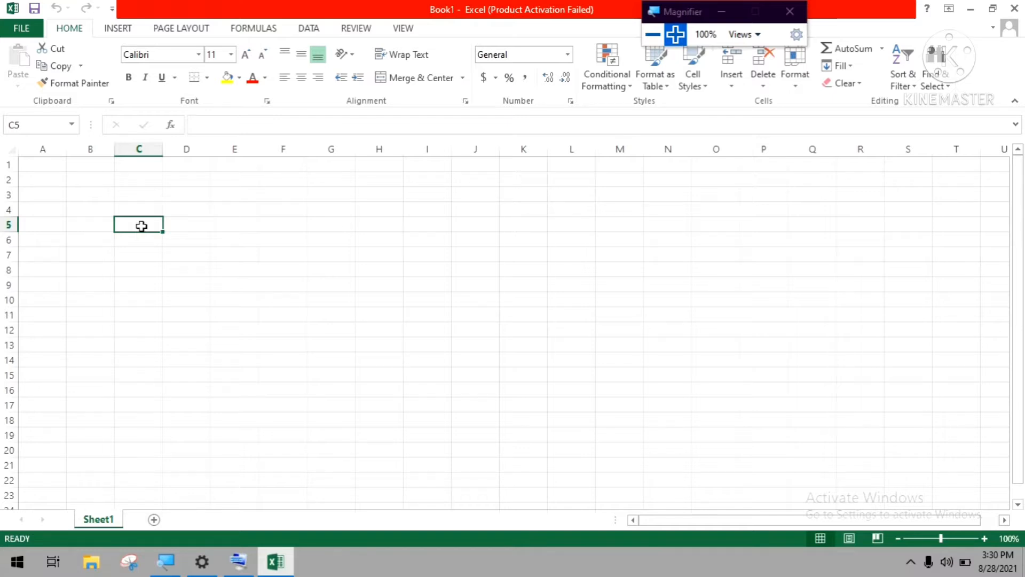
left_click_drag(142, 225, 328, 226)
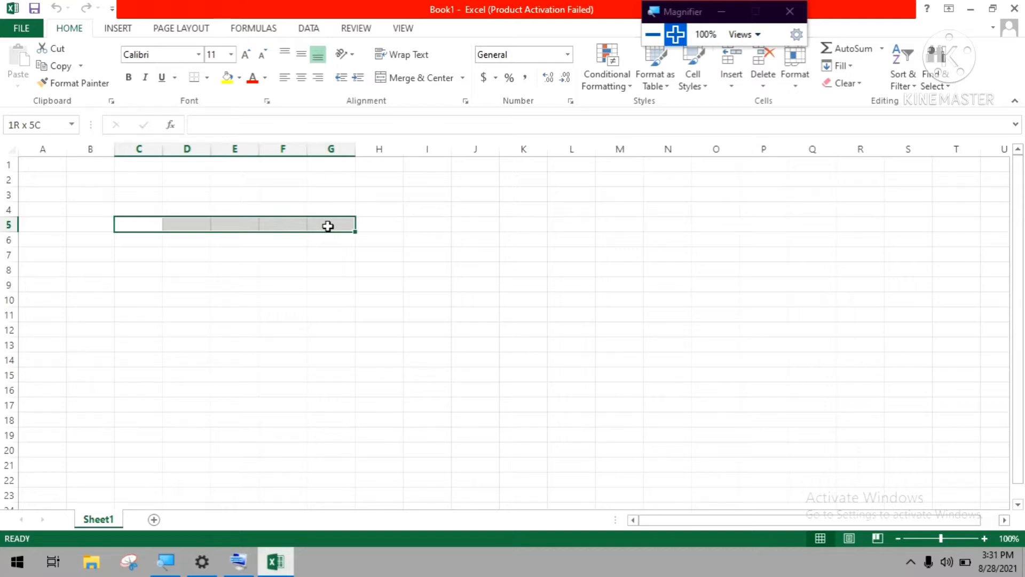
left_click_drag(328, 226, 328, 226)
Show the On-Screen Keyboard and select C5:G5 by picking C5 and extending the selection directly to G5.
left_click(237, 562)
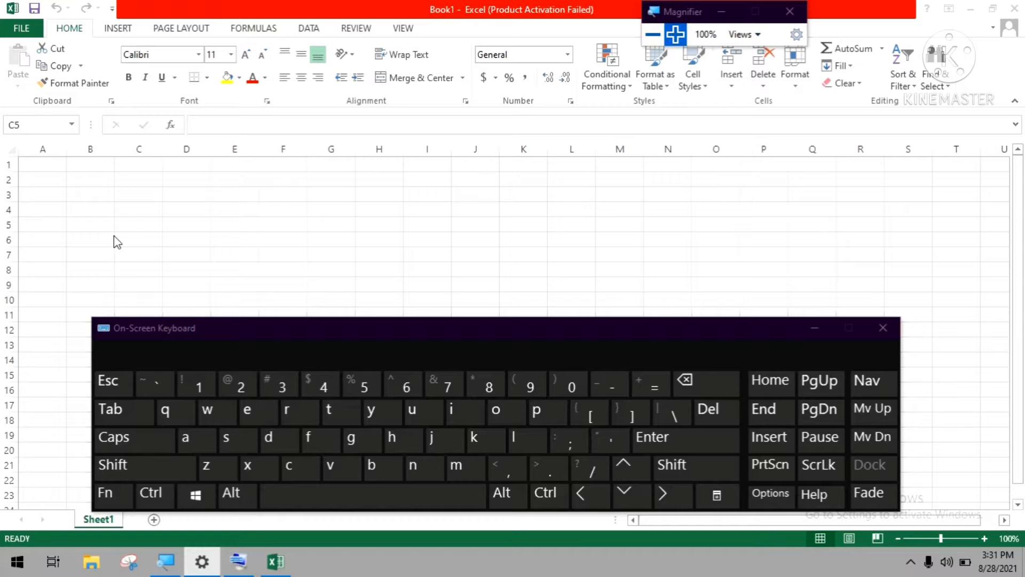
left_click(138, 222)
left_click(136, 221)
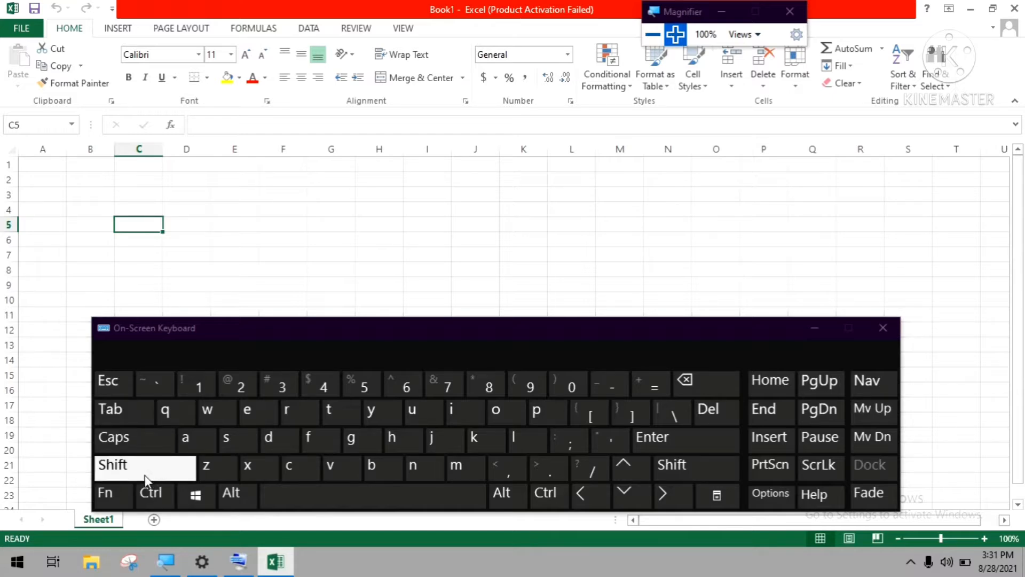
key("shift")
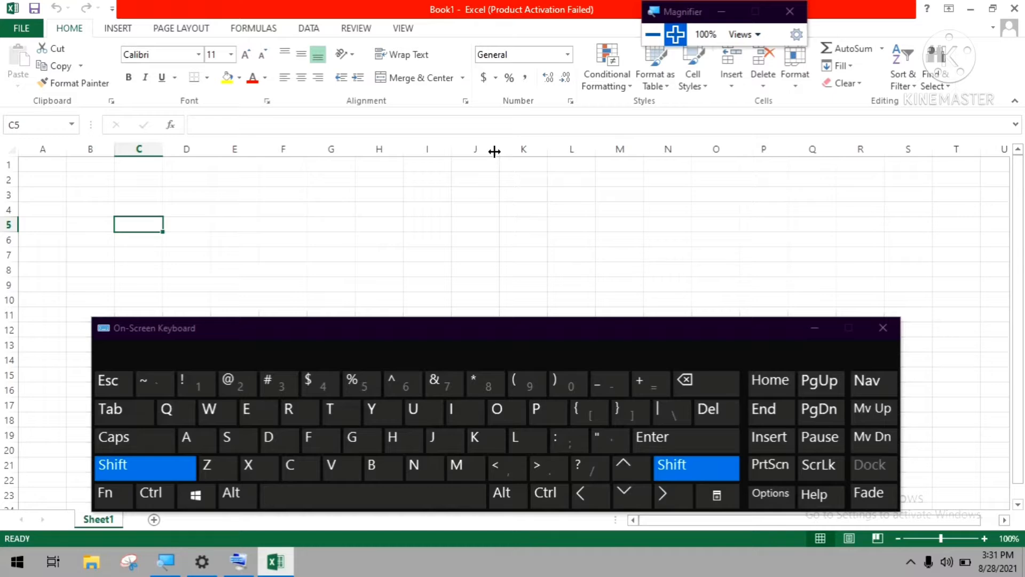
left_click(326, 223, "shift")
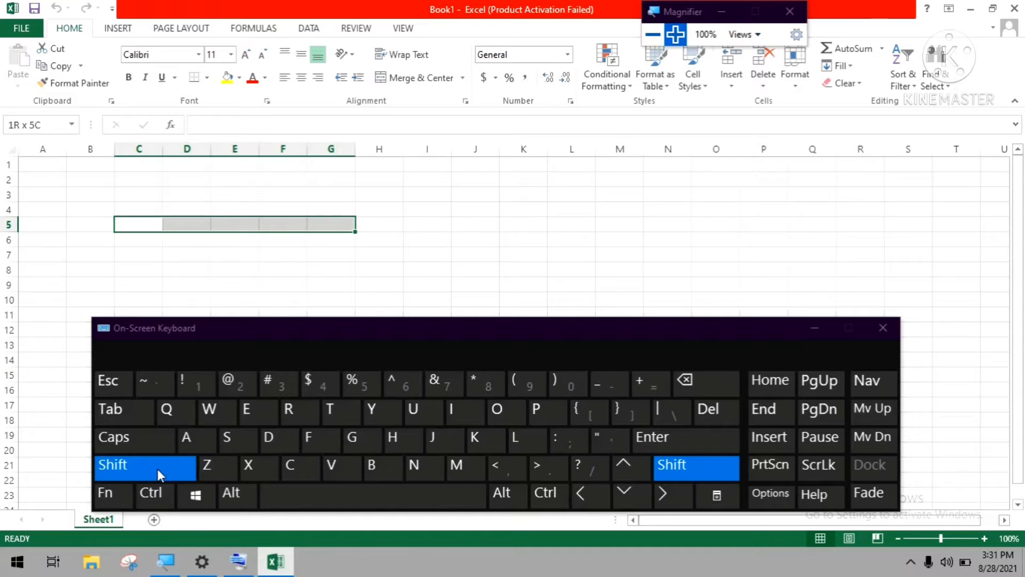
left_click(333, 225, "shift")
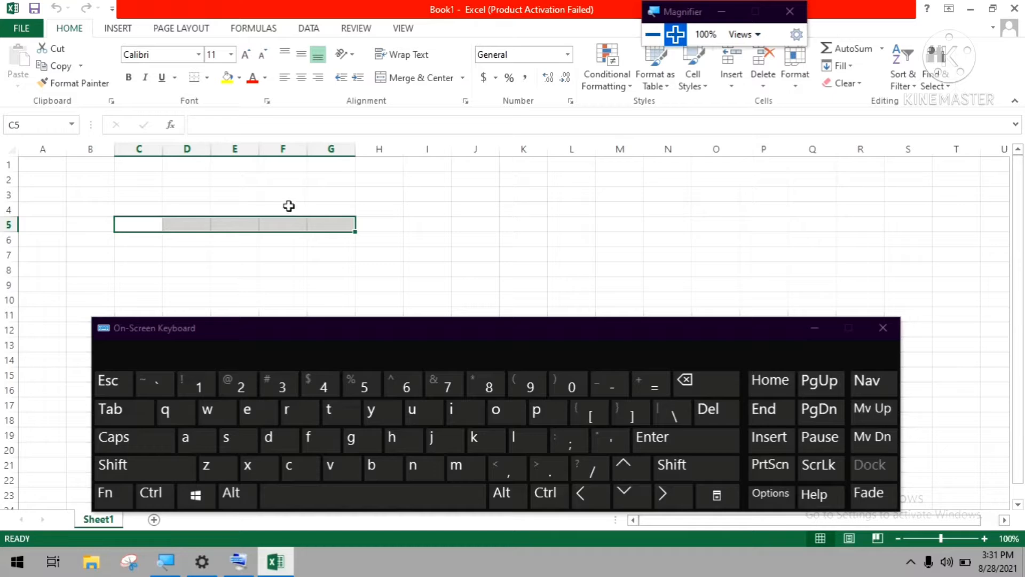
Clear the selection, return to C5 and extend it one cell at a time through G5.
left_click(214, 274)
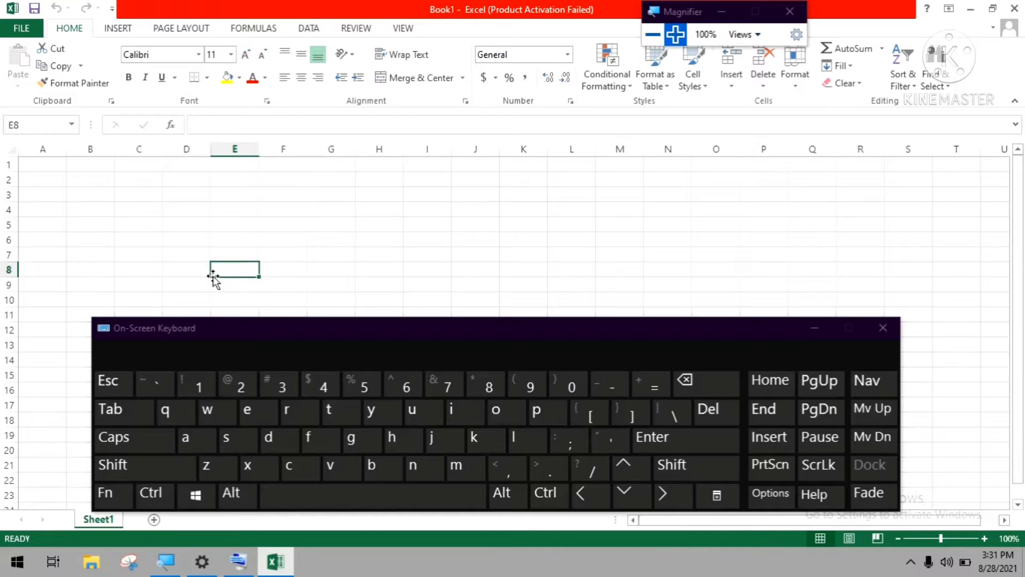
left_click(122, 227)
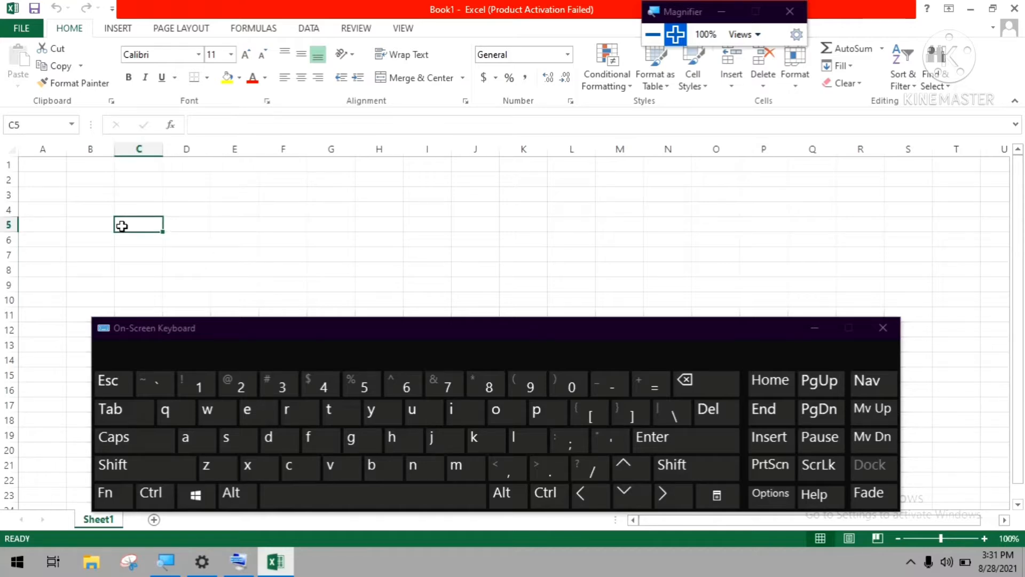
key("shift")
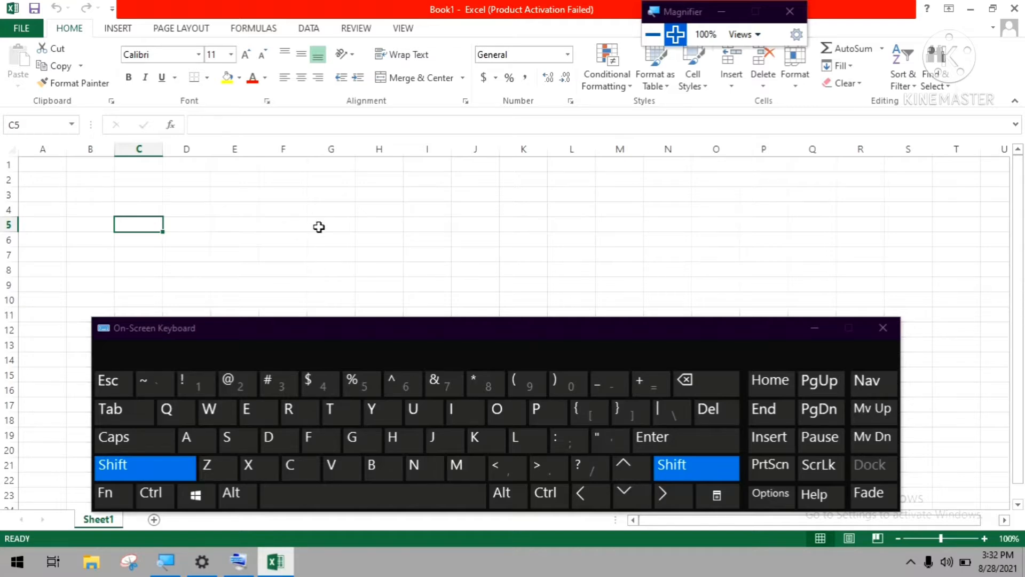
key("shift+Right")
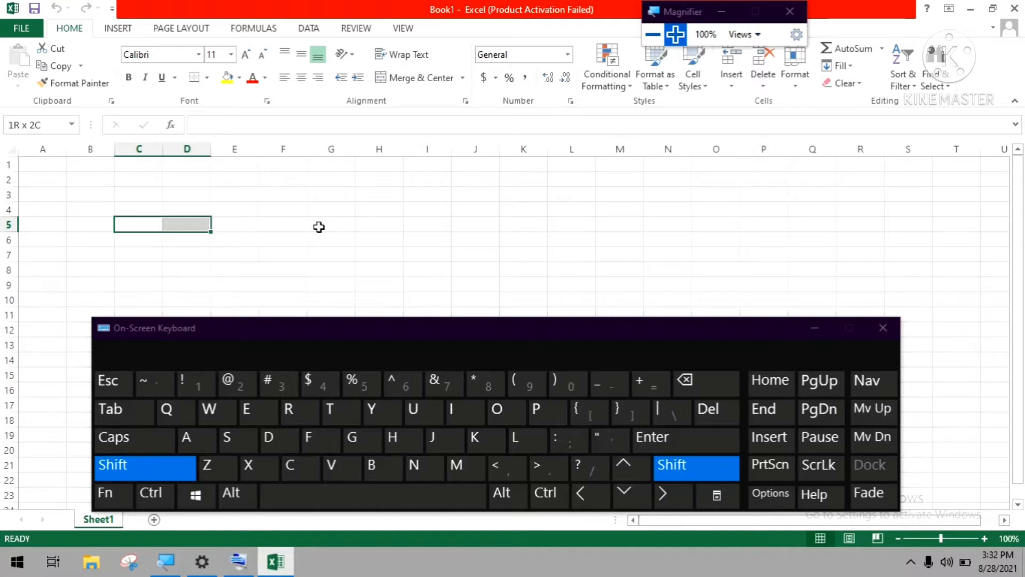
left_click(663, 494)
left_click(663, 494)
left_click(664, 494)
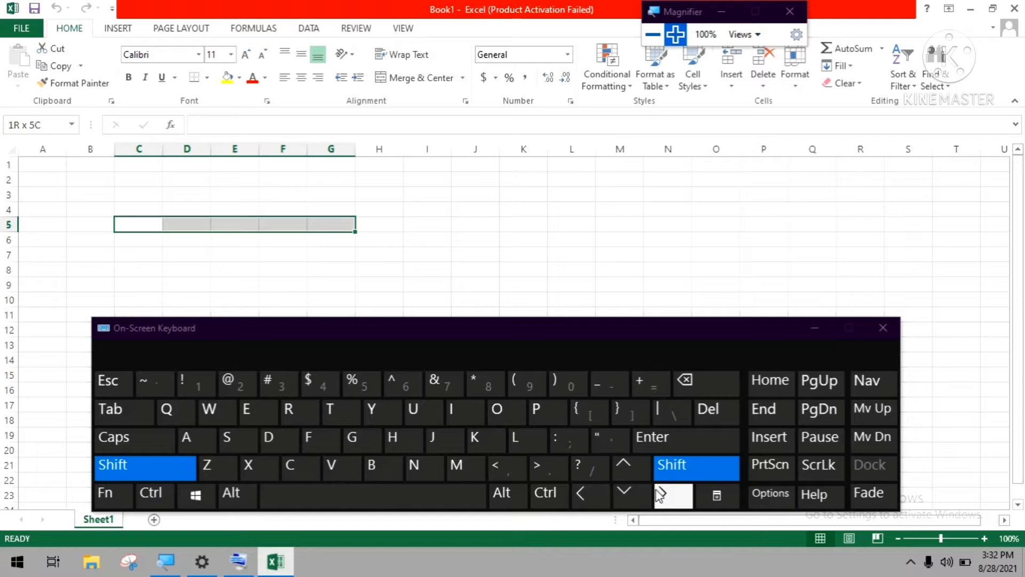
left_click(659, 476)
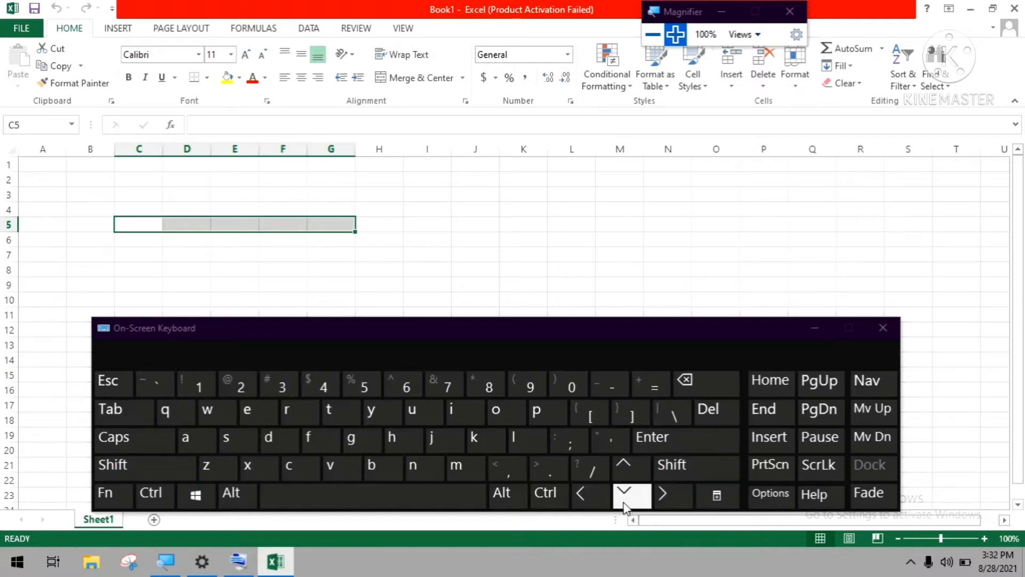
Practise selecting multi-cell blocks in different places on the sheet, finishing with the range F4:M10.
left_click(377, 227)
left_click_drag(194, 166, 177, 252)
left_click(336, 198)
left_click_drag(336, 199, 584, 302)
left_click(152, 214)
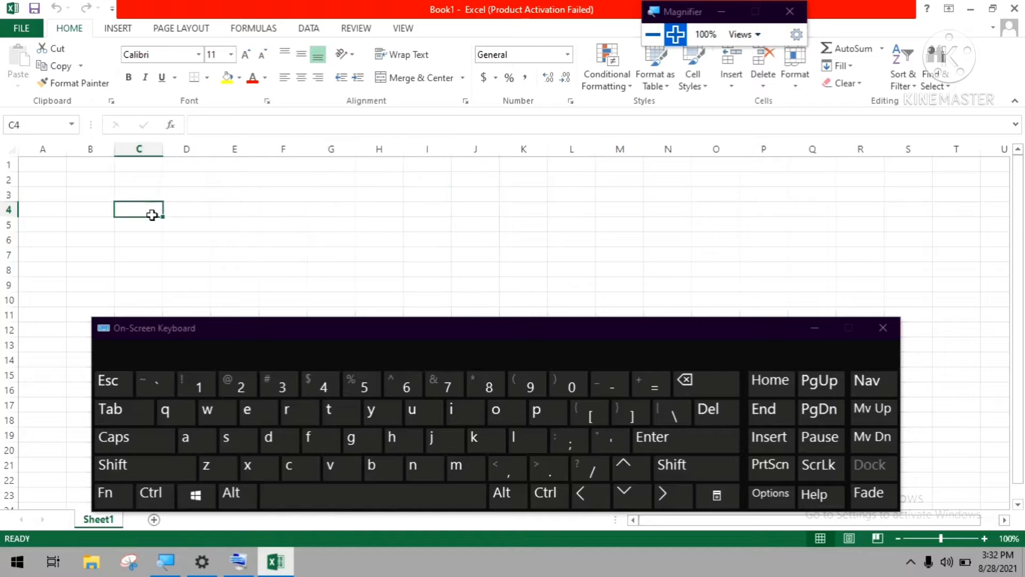
left_click(294, 211)
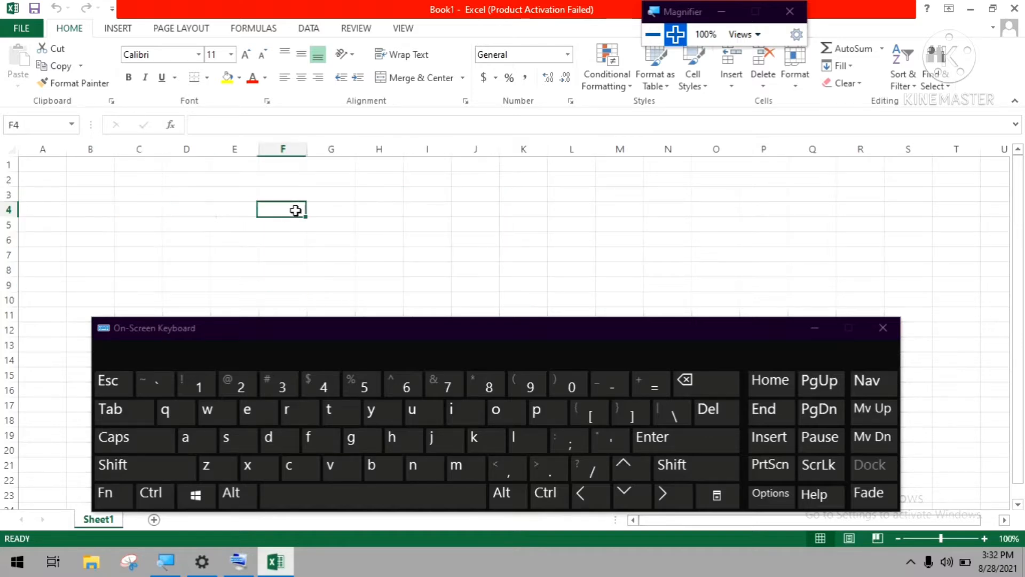
left_click(611, 295, "shift")
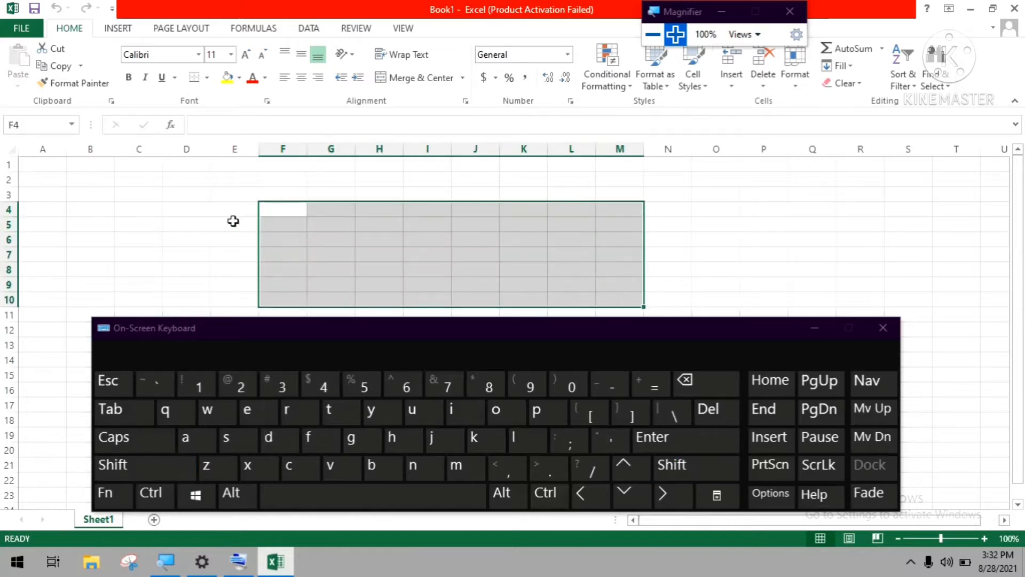
Select the block C3:H10 by starting at C3 and extending the selection cell by cell across rows and columns.
left_click(148, 196)
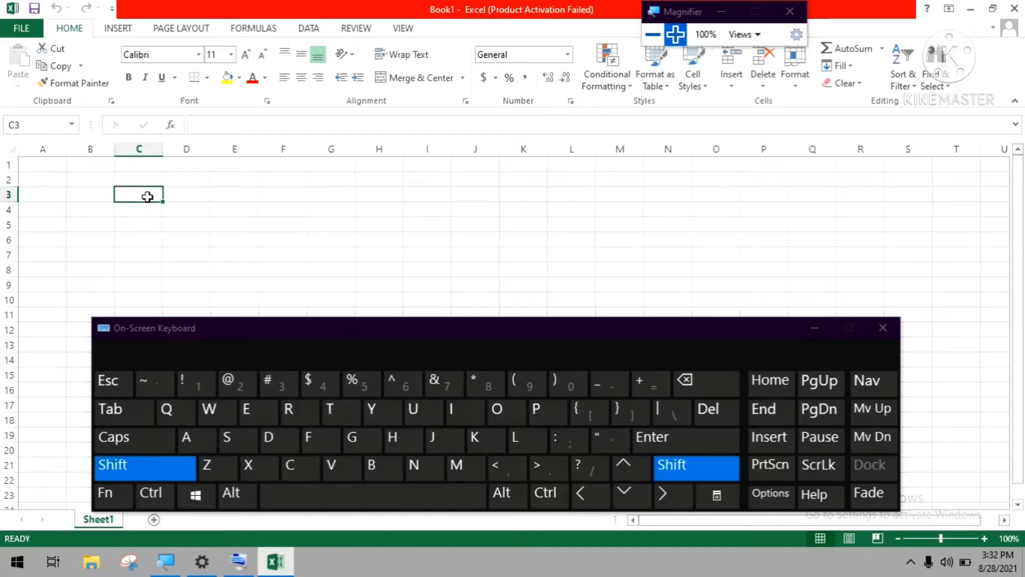
key("shift+Down")
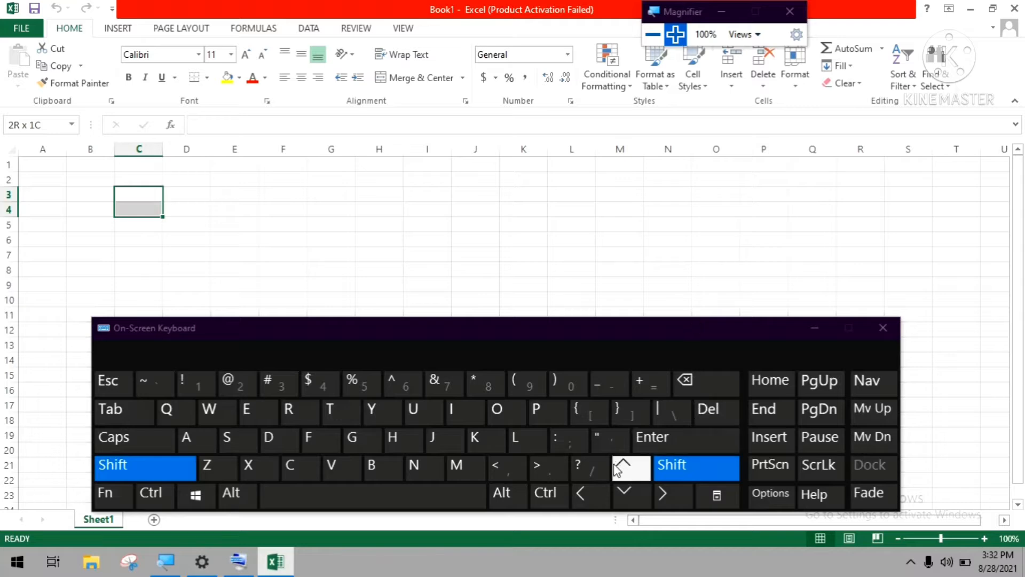
left_click(627, 493)
left_click(630, 491)
left_click(633, 491)
left_click(663, 492)
left_click(663, 492)
left_click(664, 494)
left_click(664, 494)
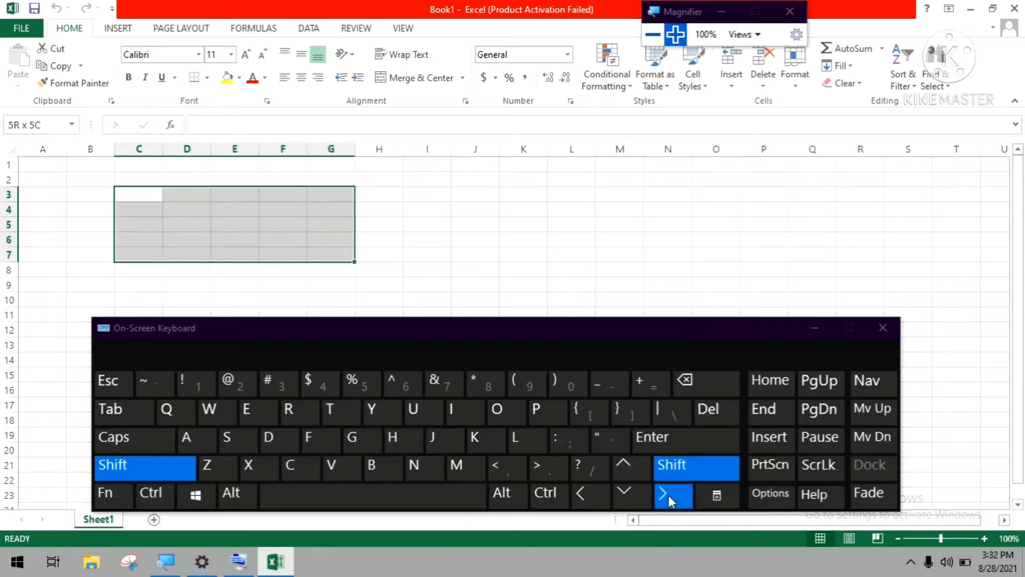
left_click(664, 494)
left_click(635, 494)
left_click(636, 505)
left_click(637, 504)
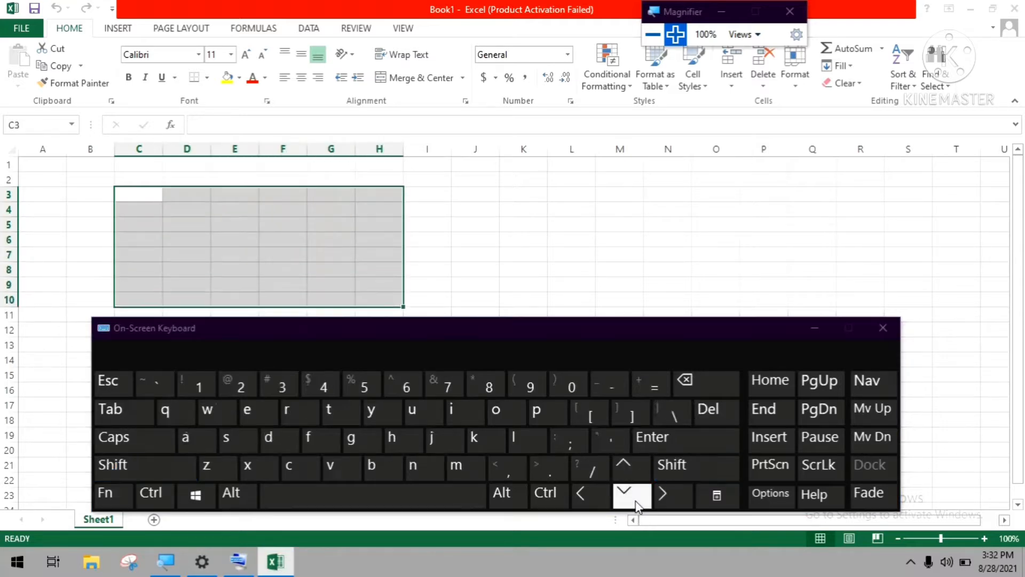
Clear the previous selection and select the block C4:L9 in one sweep.
left_click(357, 265)
left_click_drag(118, 216, 554, 292)
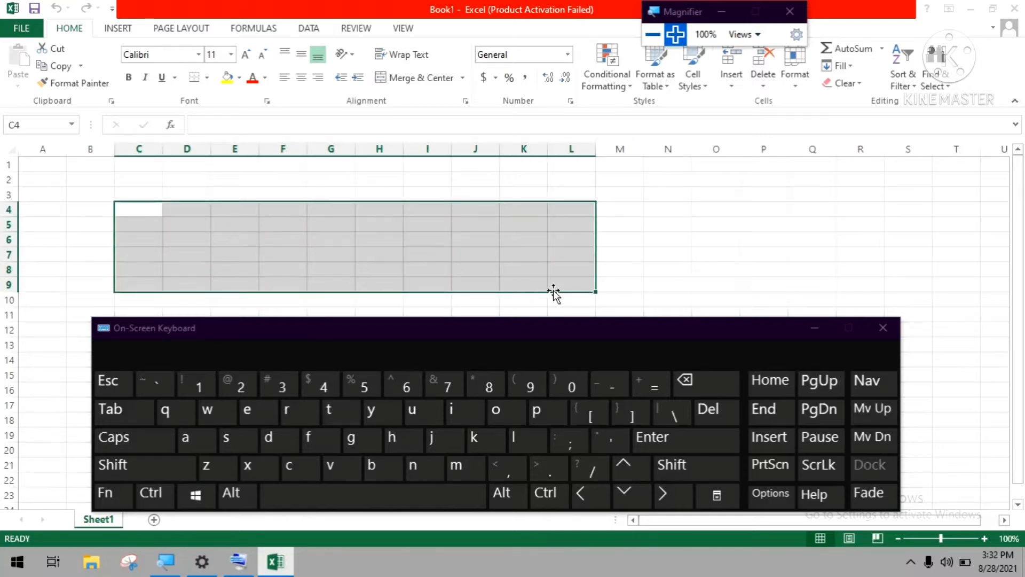
Close the On-Screen Keyboard and the Settings window, and select cell D8 in the worksheet.
left_click(883, 327)
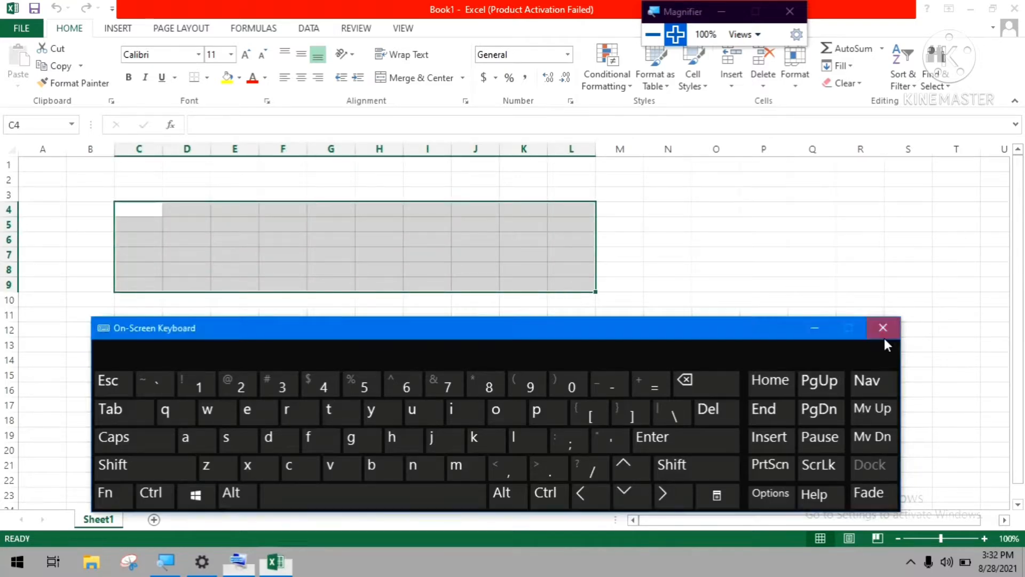
mouse_move(202, 562)
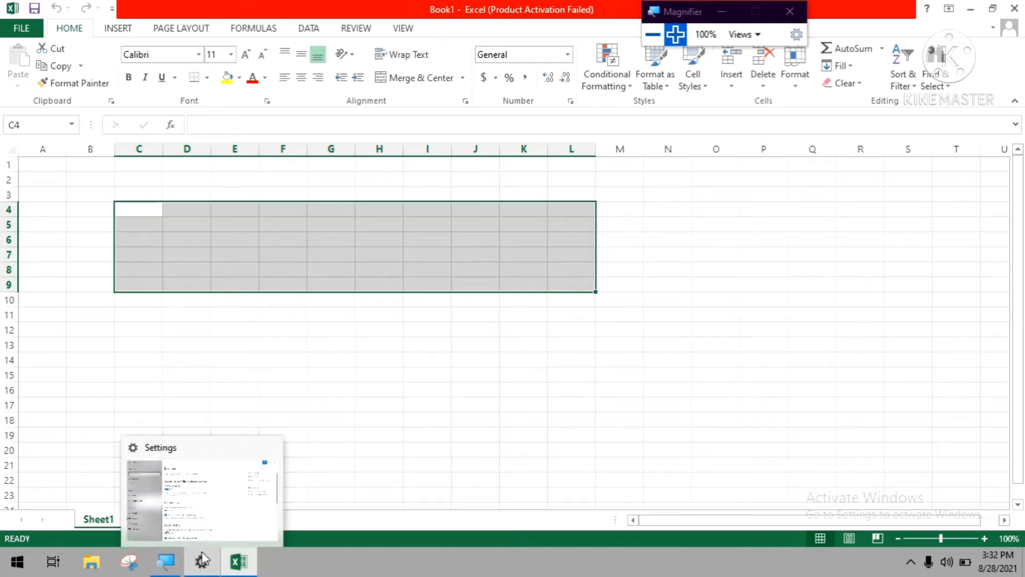
left_click(271, 447)
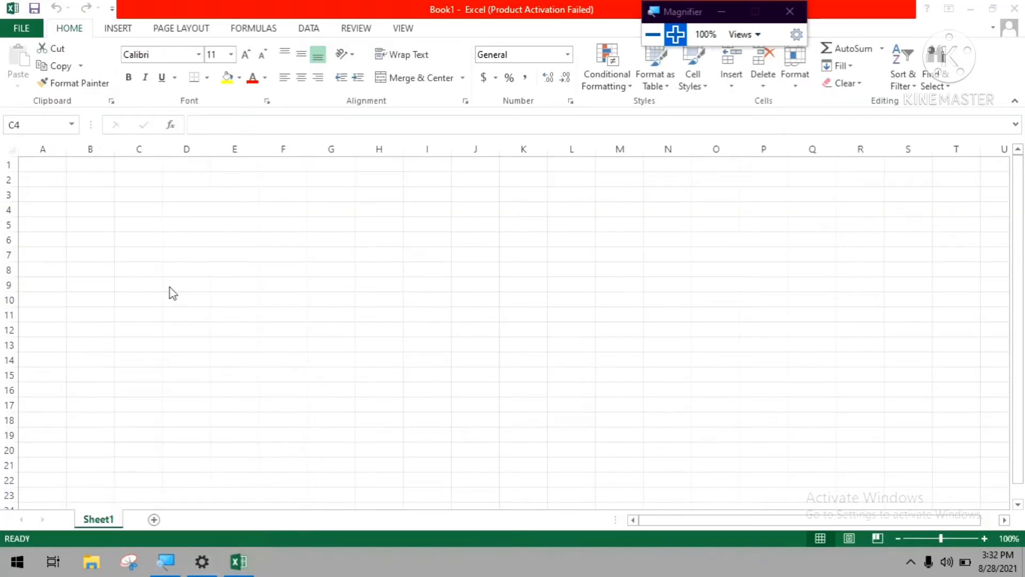
left_click(167, 268)
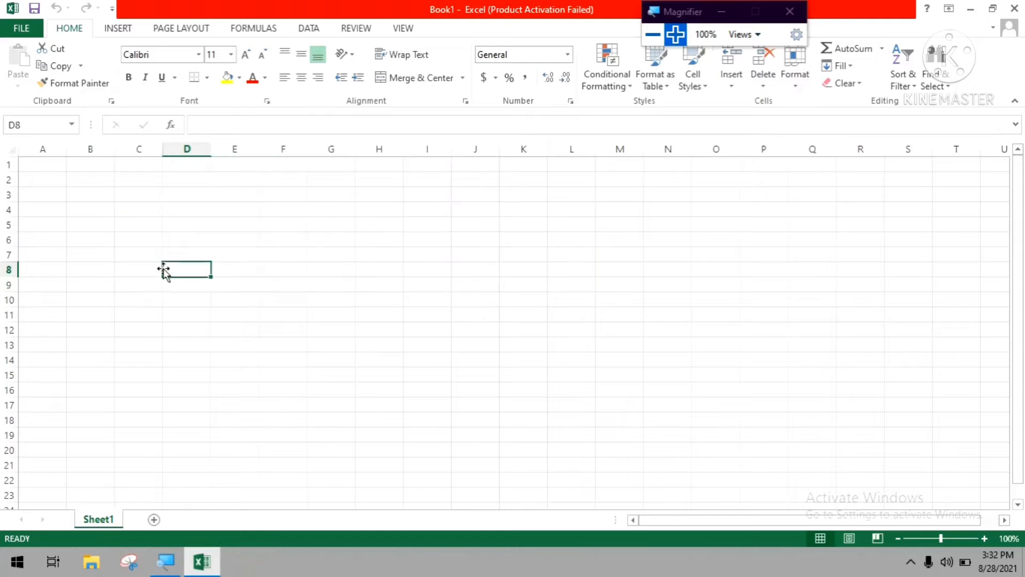
Magnify the screen to 200% and look through the list of available fonts without choosing one.
left_click(677, 35)
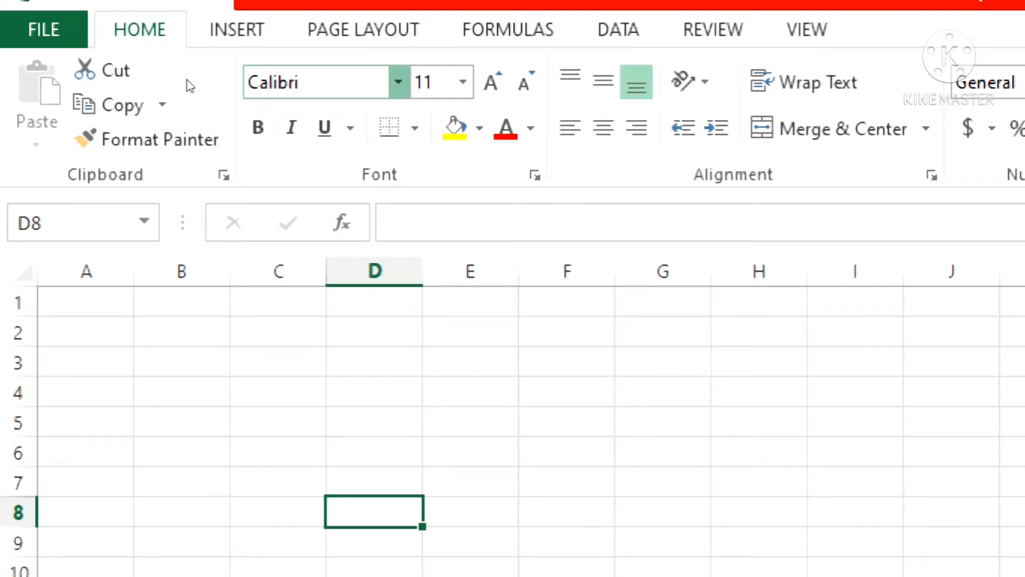
left_click(398, 82)
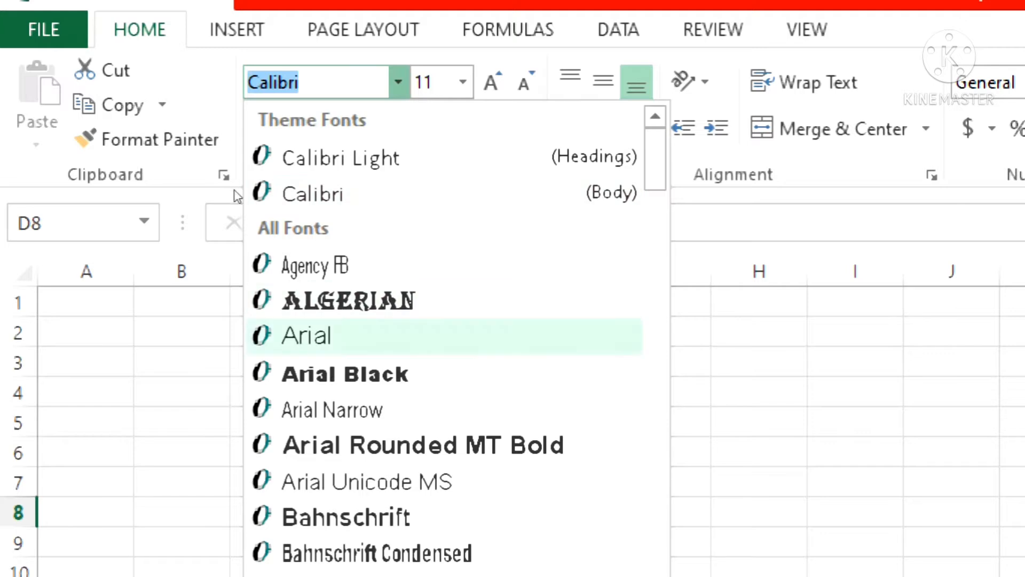
scroll(443, 335, "down", 15)
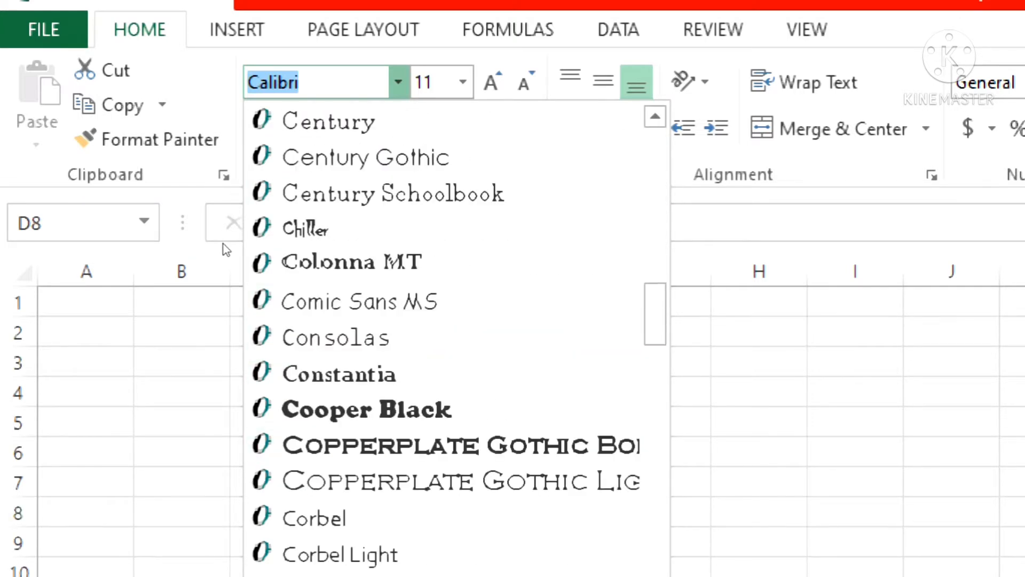
scroll(443, 481, "down", 8)
scroll(444, 480, "down", 20)
scroll(205, 271, "down", 16)
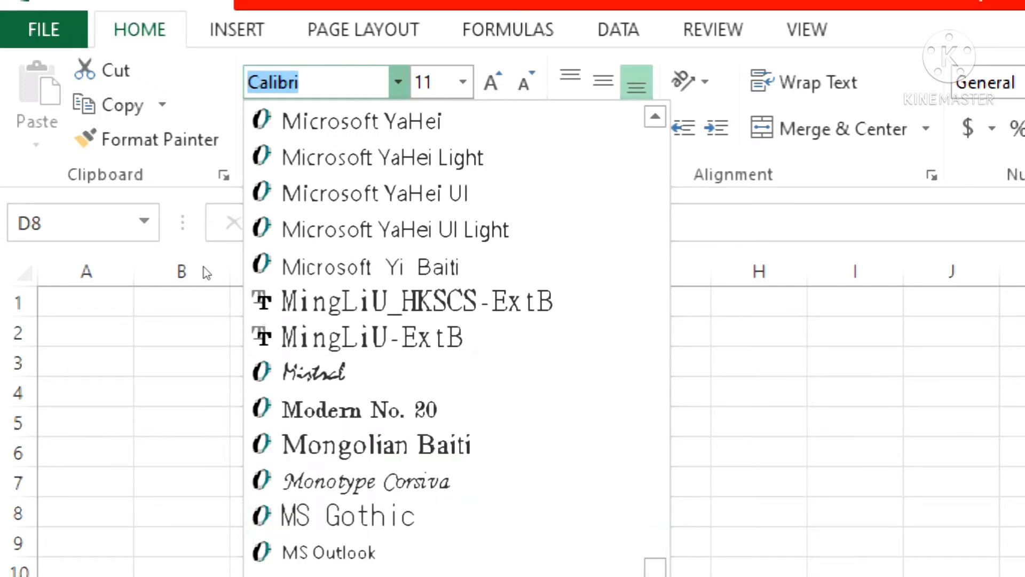
left_click(47, 196)
Enter the text "SD Methodist 6" in cell B3.
key("Up")
key("Up")
key("Up")
key("Up")
key("Up")
key("Left")
key("Left")
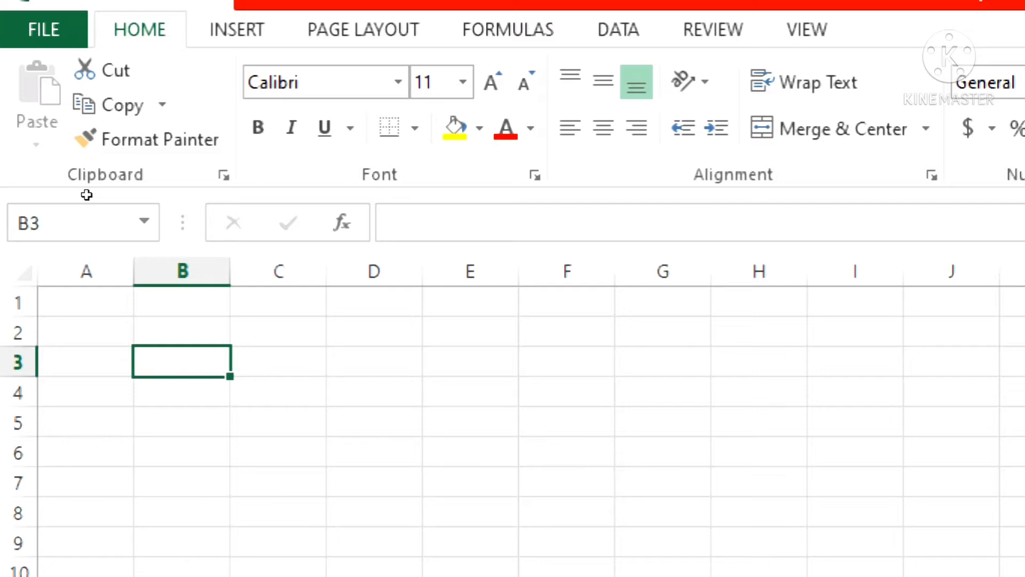
type("sd")
key("BackSpace")
key("BackSpace")
type("SD MET")
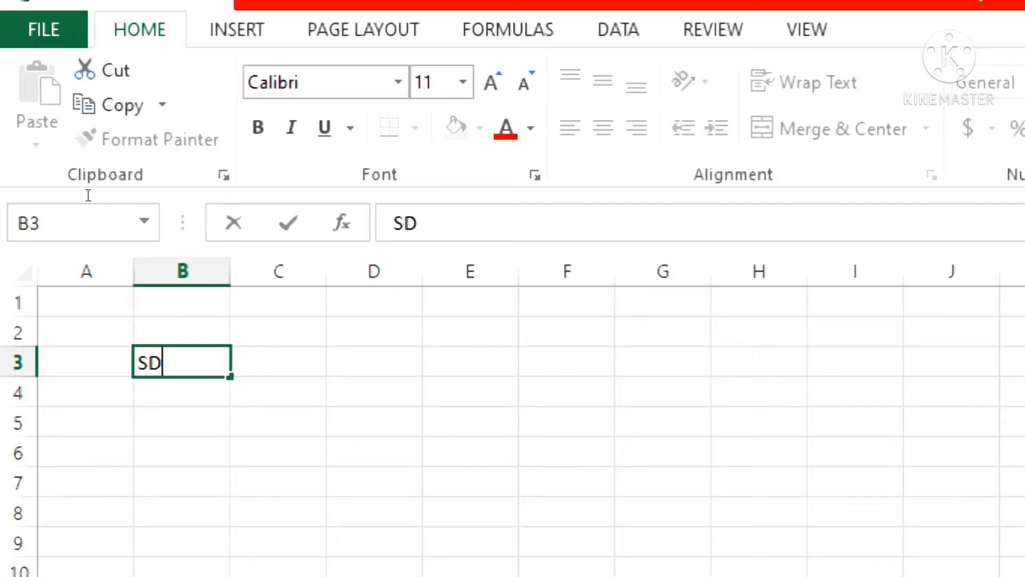
key("BackSpace")
key("BackSpace")
type("ethodus")
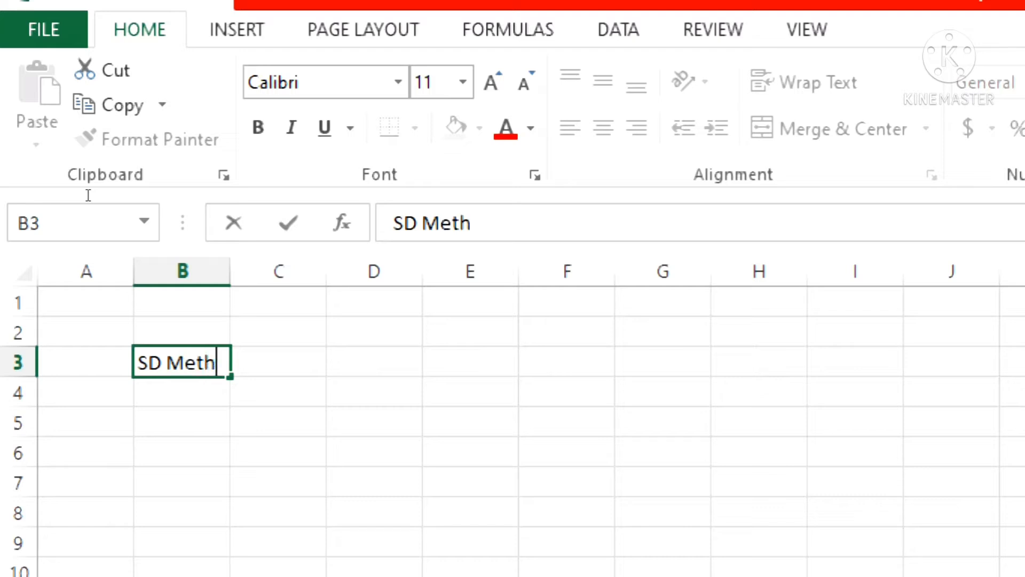
key("BackSpace")
type("is")
key("BackSpace")
key("BackSpace")
key("BackSpace")
type("its")
key("BackSpace")
key("BackSpace")
type("st 6")
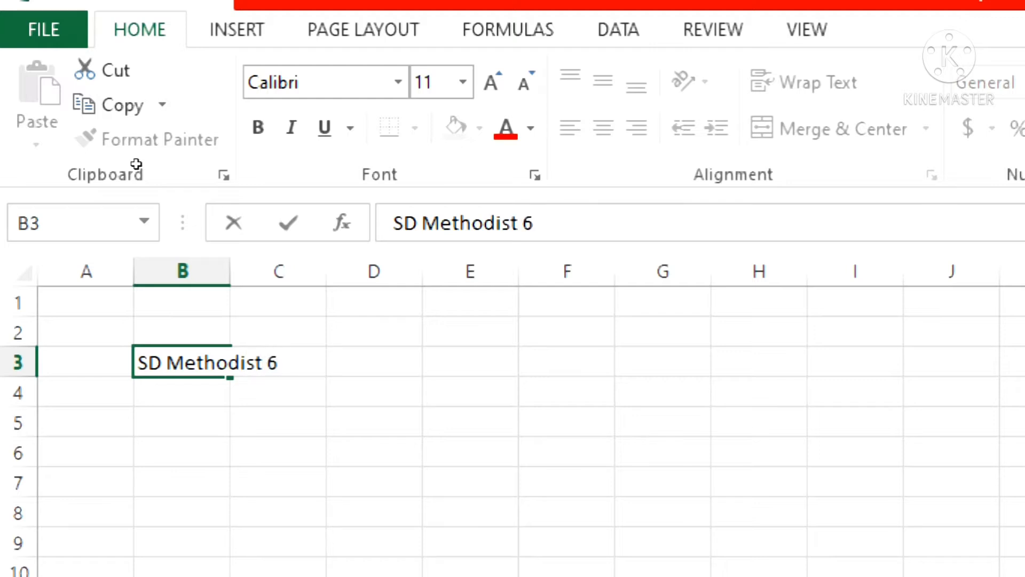
key("Return")
Widen column B so the text fits inside it, and select cell B3.
key("Right")
key("Right")
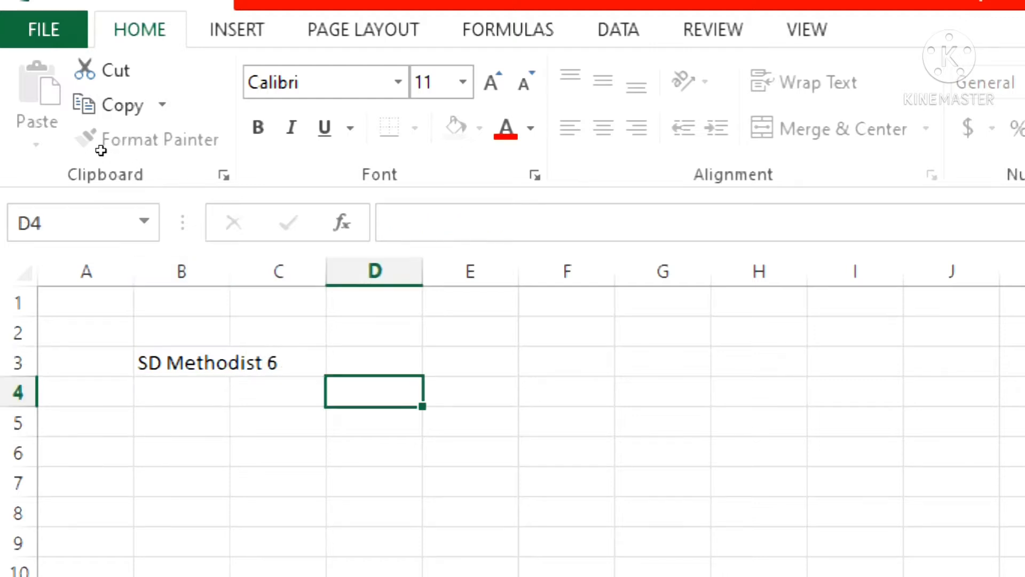
left_click_drag(230, 271, 309, 271)
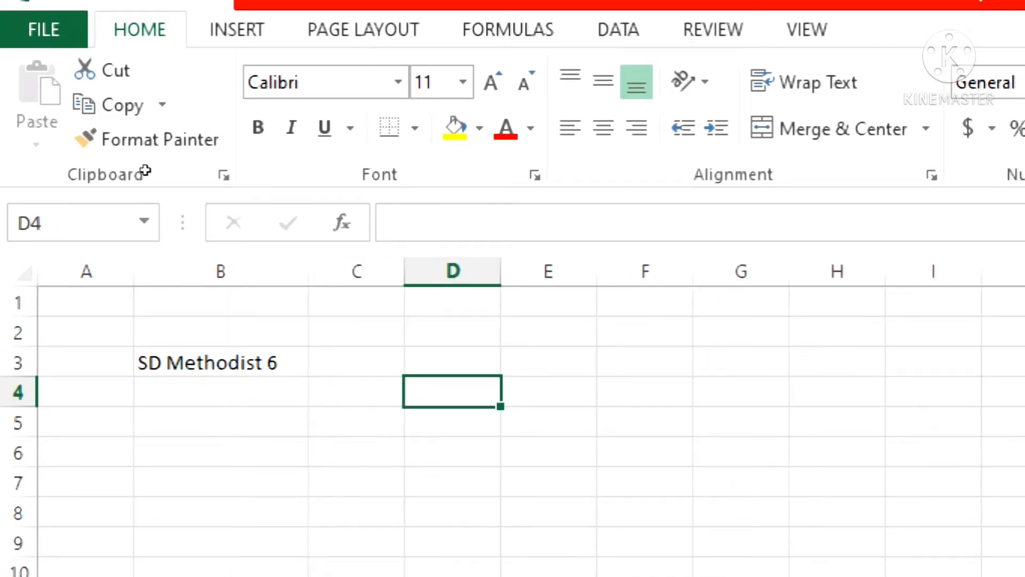
key("Left")
key("Left")
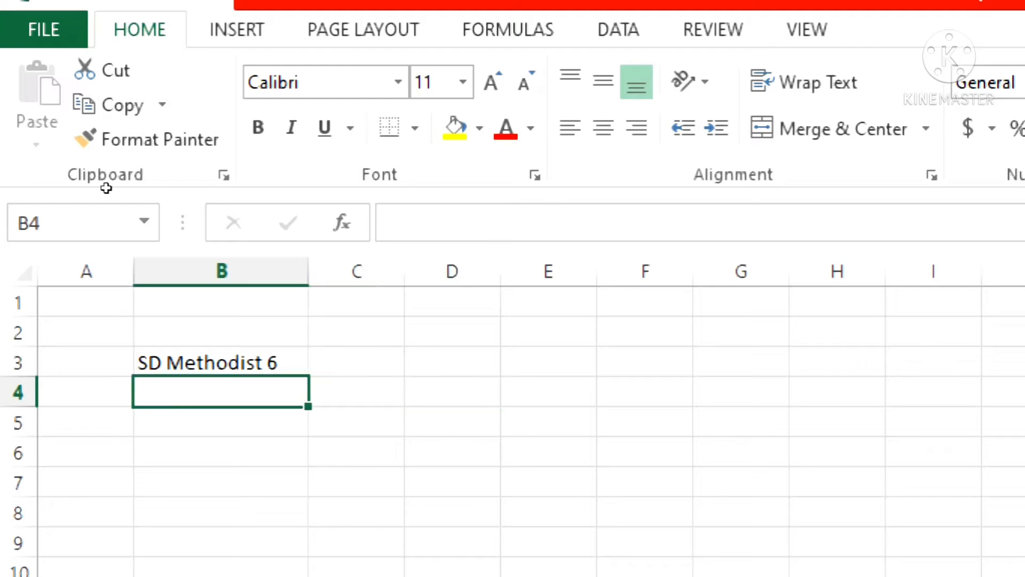
key("Up")
key("Up")
key("Down")
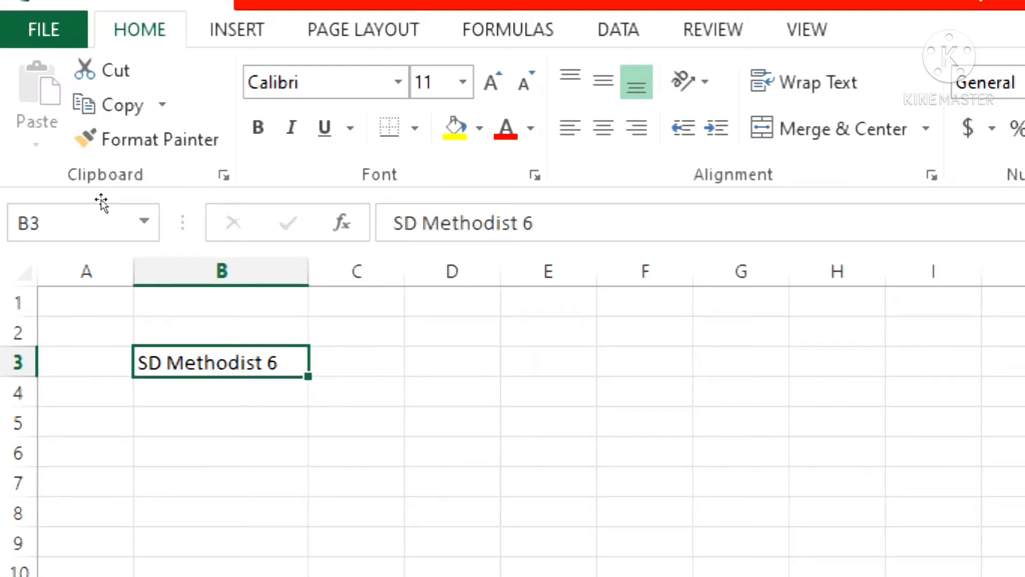
key("F2")
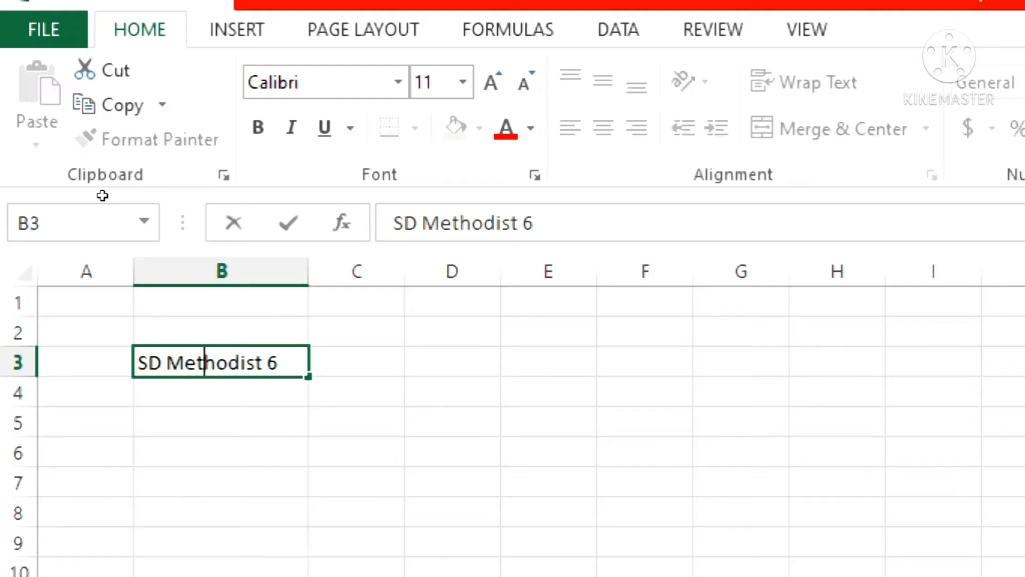
key("Return")
key("Down")
key("Down")
key("Down")
key("Up")
key("Up")
key("Up")
key("Up")
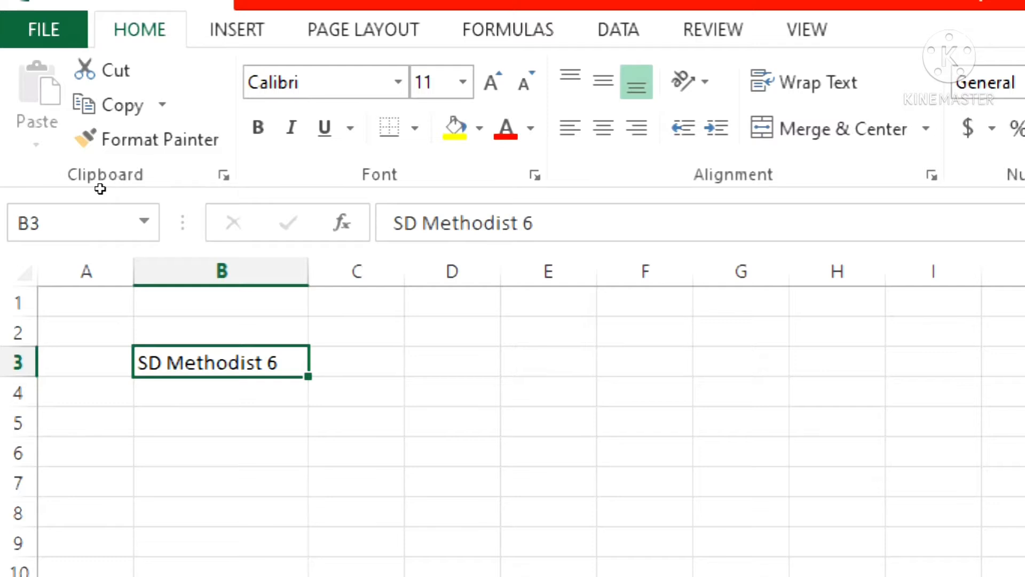
Start editing cell B3 and select all of the text inside it.
key("ctrl+a")
double_click(99, 197)
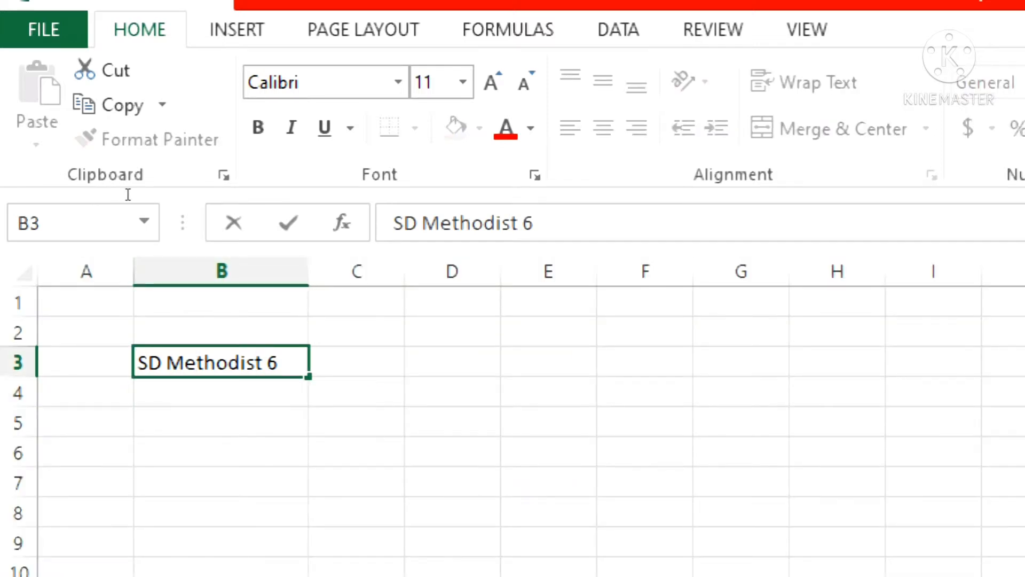
key("ctrl+shift+Left")
key("ctrl+shift+Left")
key("ctrl+shift+Left")
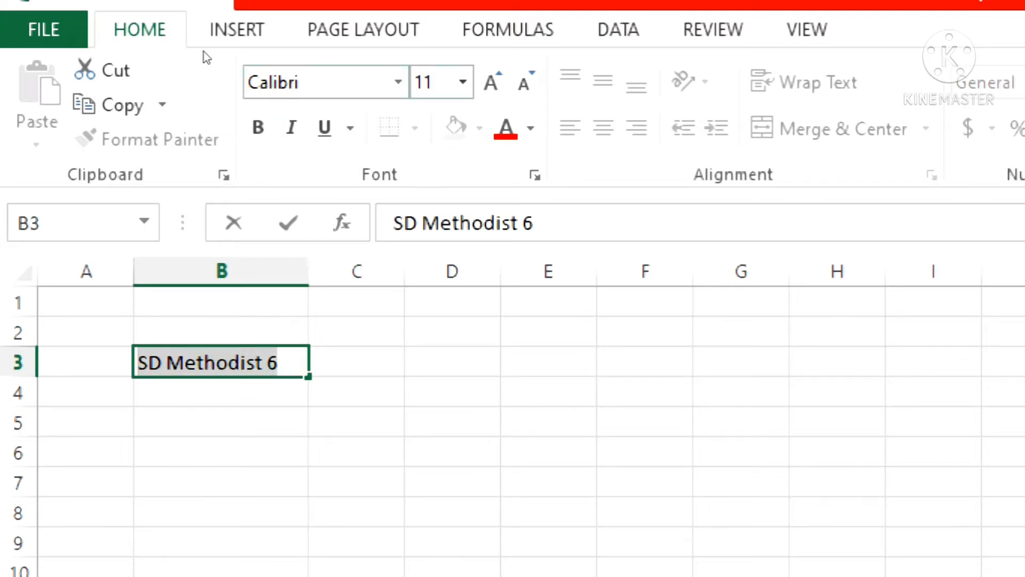
Change the font of the selected text in B3 to Bodoni MT Black.
key("ctrl+shift+f")
key("alt+Down")
key("Down")
key("Down")
key("Down")
key("Down")
key("Down")
key("Down")
key("Down")
key("Down")
key("Down")
key("Down")
key("Down")
key("Down")
key("Down")
key("Down")
key("Down")
key("Down")
key("Down")
key("Down")
key("Down")
key("Down")
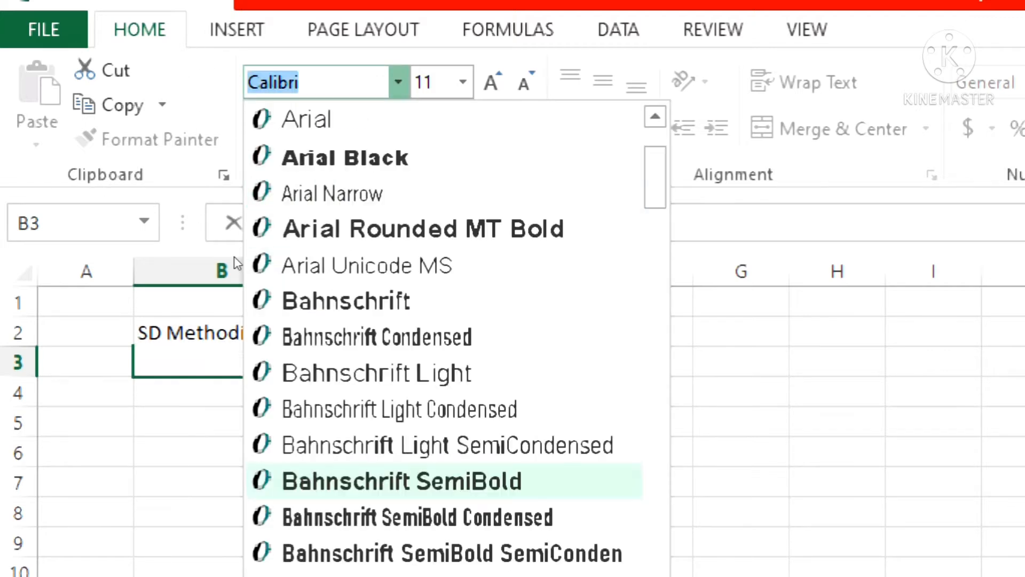
key("Return")
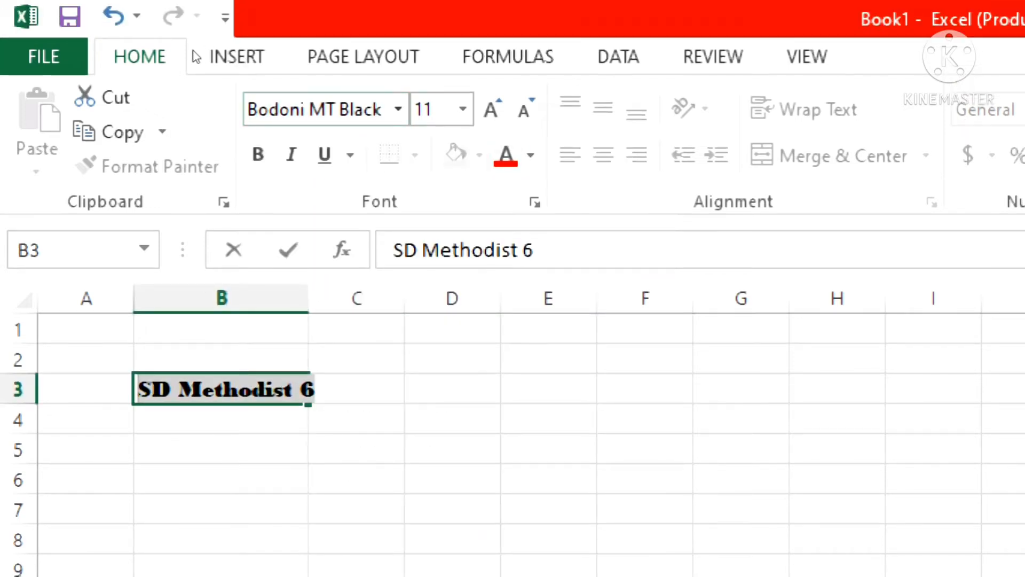
Change the font of the selected text in B3 to Calisto MT.
key("ctrl+shift+f")
key("alt+Down")
scroll(253, 217, "down", 8)
key("Down")
key("Down")
key("Down")
key("Down")
key("Down")
key("Down")
key("Down")
key("Down")
key("Down")
key("Down")
key("Down")
key("Down")
key("Down")
key("Down")
key("Up")
key("Return")
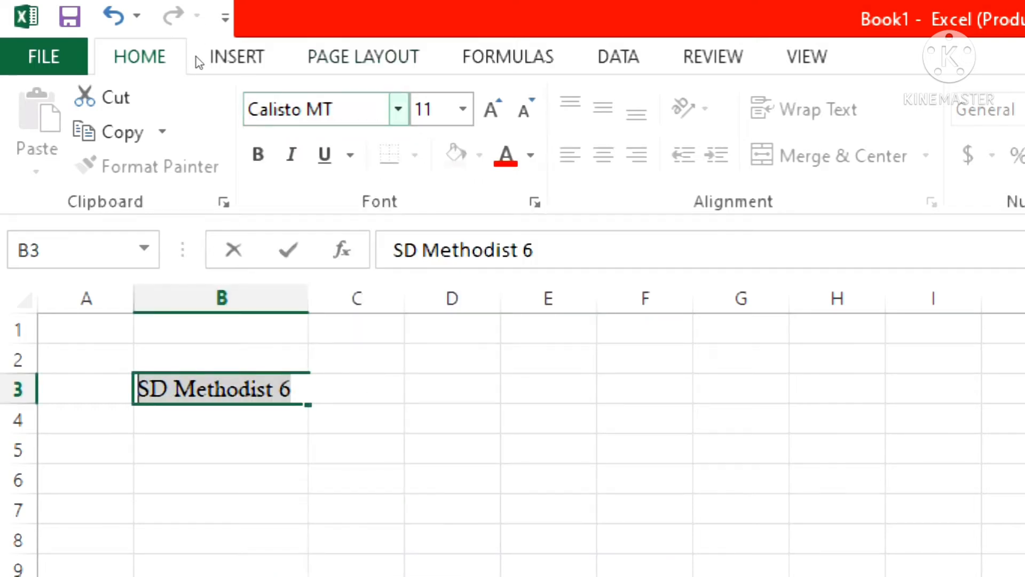
Change the font of the selected text in B3 to Colonna MT.
key("ctrl+shift+f")
key("alt+Down")
key("Down")
key("Down")
key("Down")
key("Down")
key("Down")
key("Down")
key("Down")
key("Down")
key("Down")
key("Down")
key("Down")
key("Down")
key("Up")
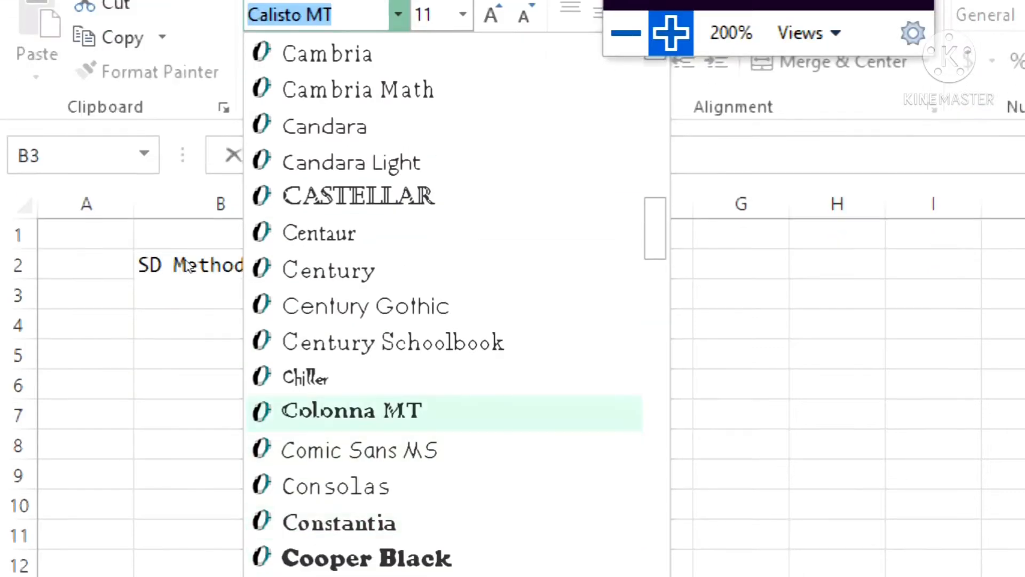
key("Return")
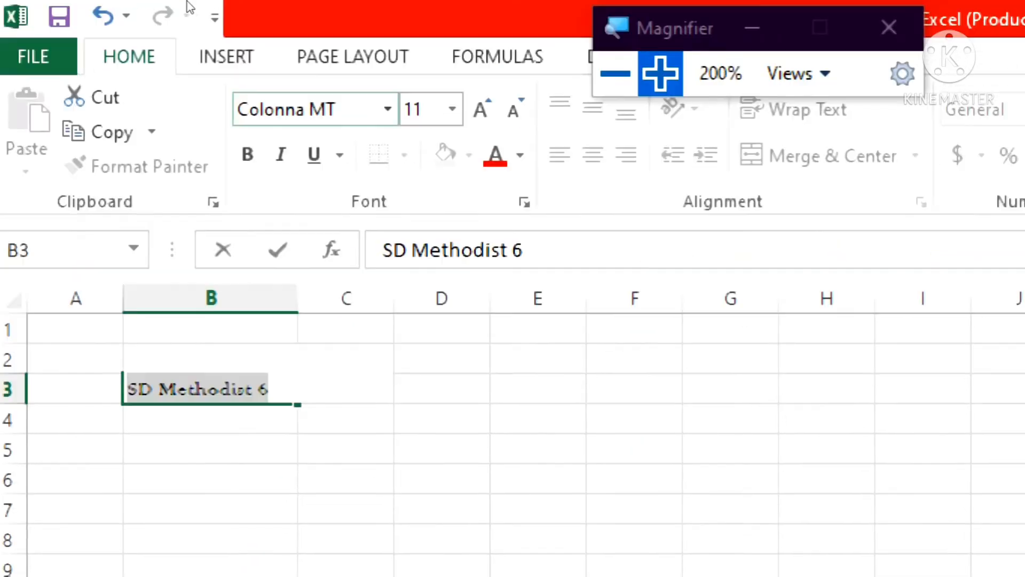
Change the font of the selected text in B3 to Cooper Black.
key("ctrl+shift+f")
key("alt+Down")
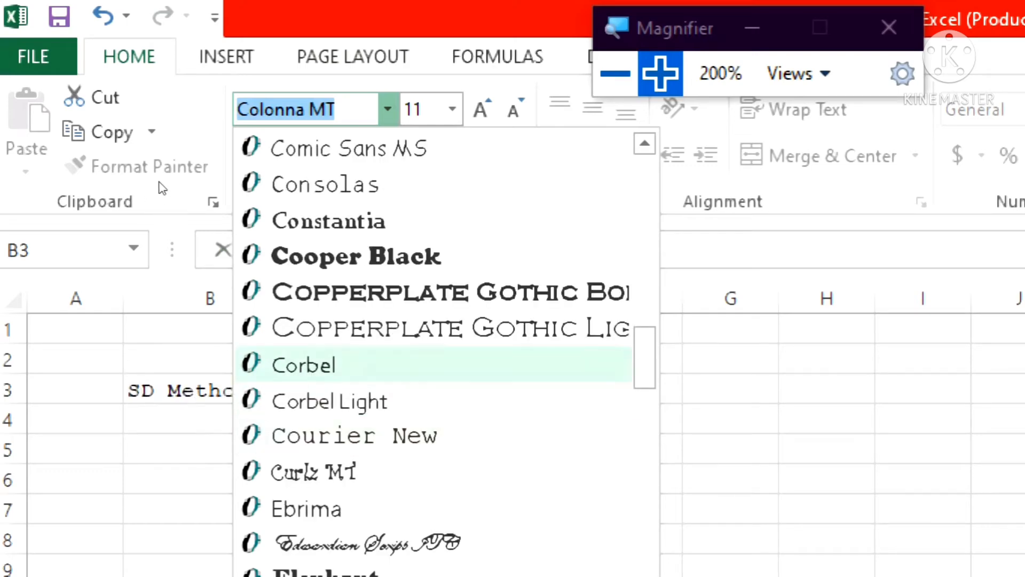
key("Down")
key("Return")
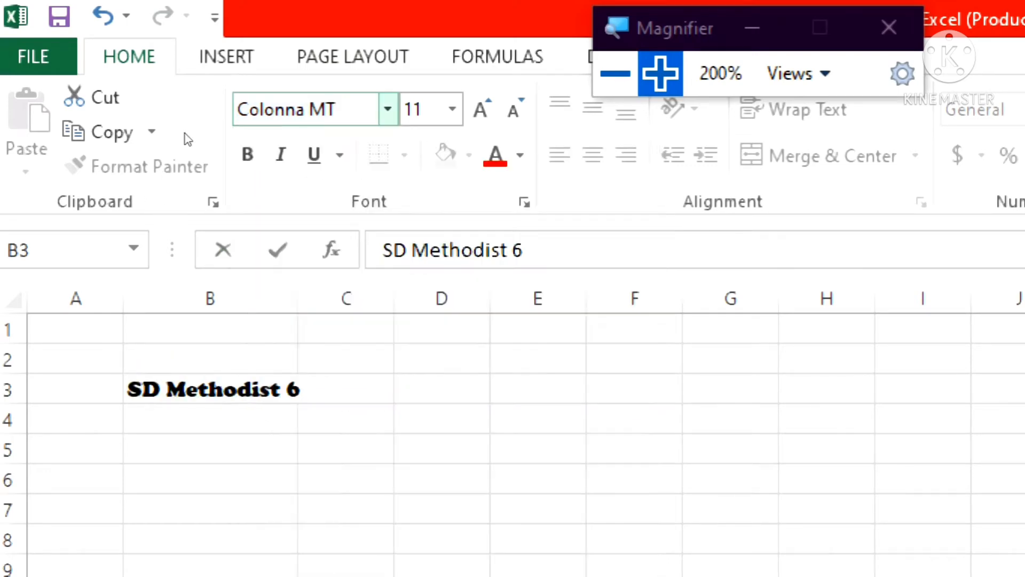
Leave cell editing, auto-fit column B to its text, and select cell C6.
left_click(257, 298)
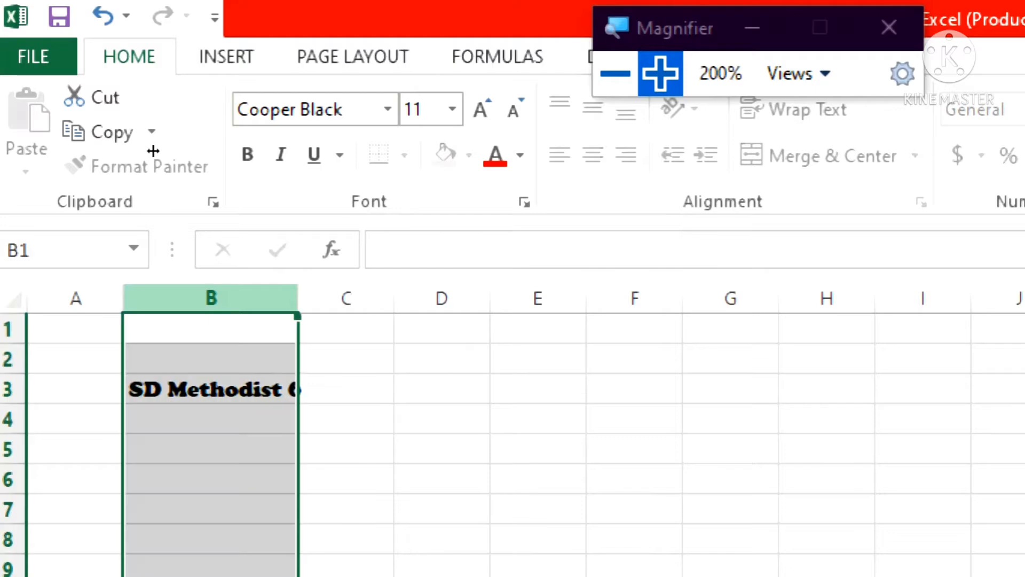
double_click(298, 298)
left_click(397, 466)
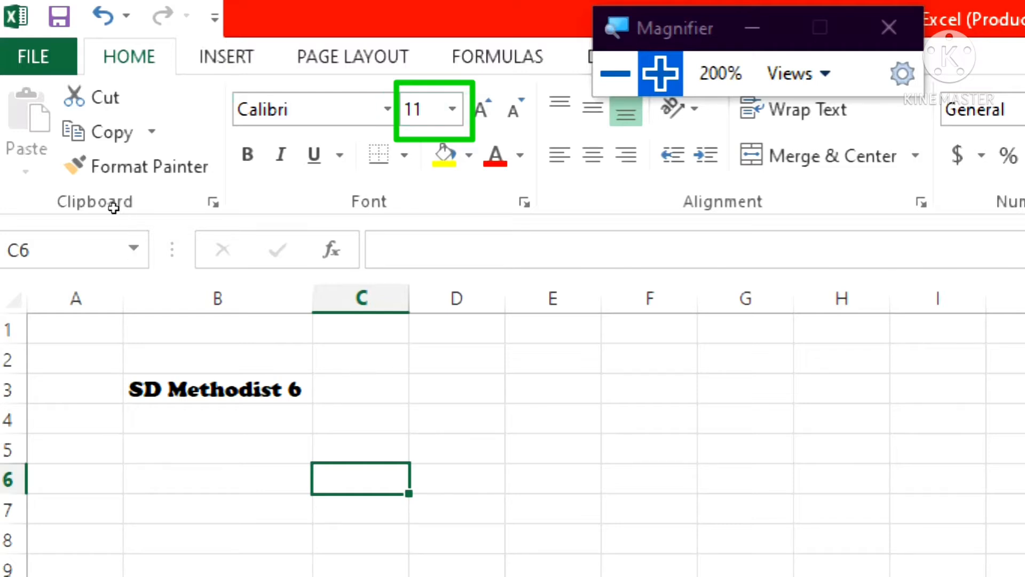
Set the font size of cell B3 to 20 and auto-fit column B to the enlarged text.
left_click(195, 393)
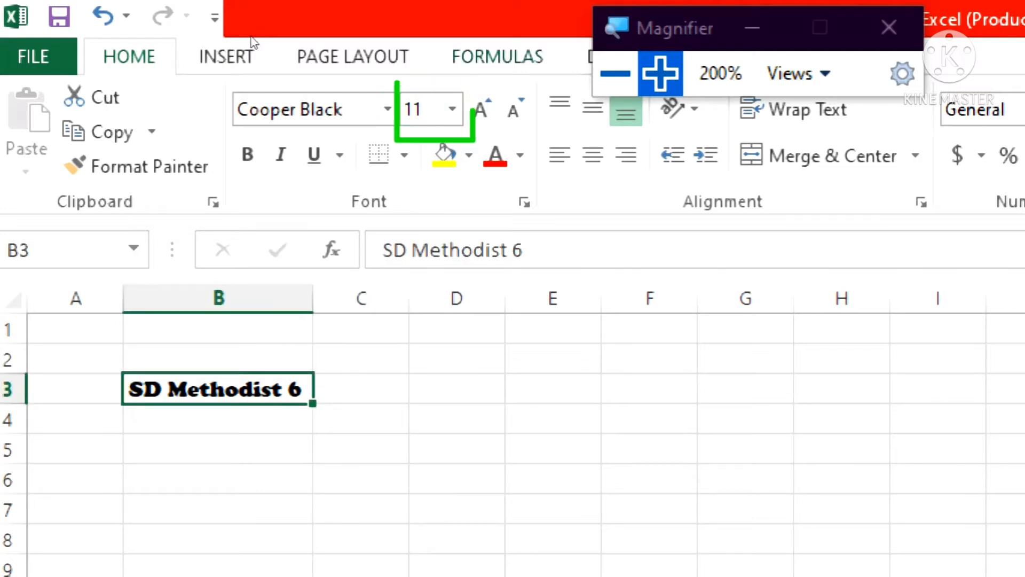
left_click(453, 113)
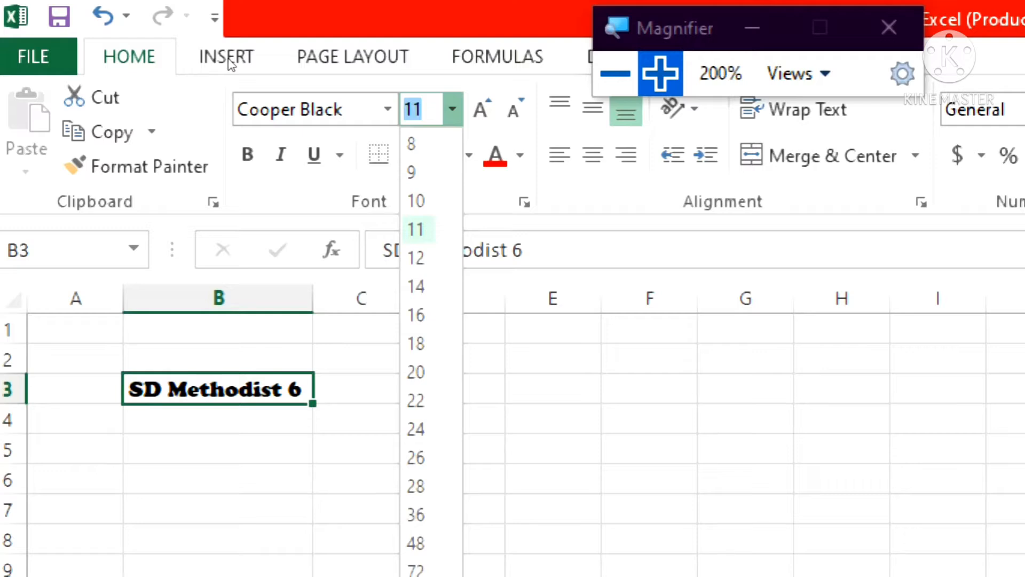
key("Escape")
left_click(454, 113)
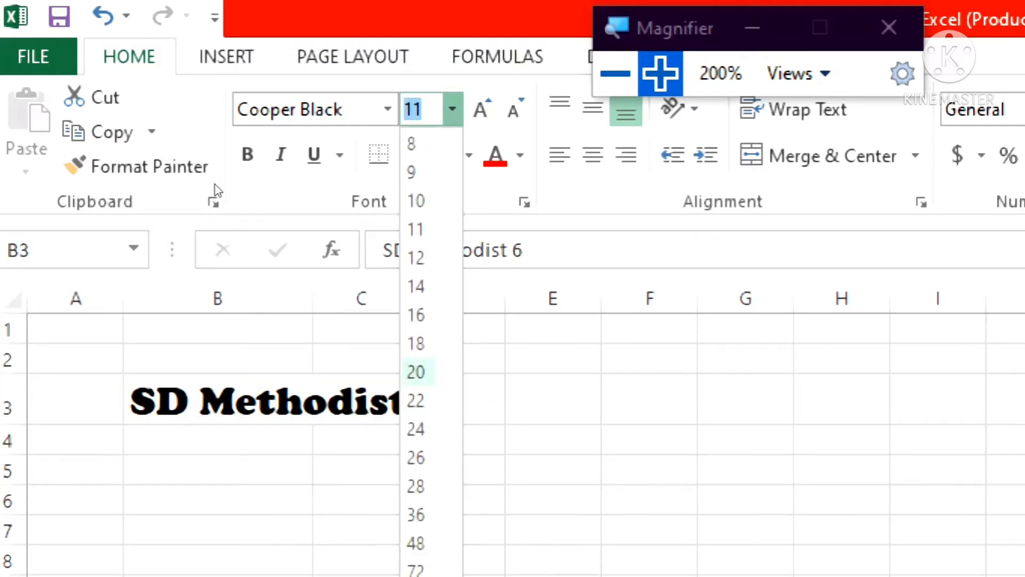
left_click(416, 372)
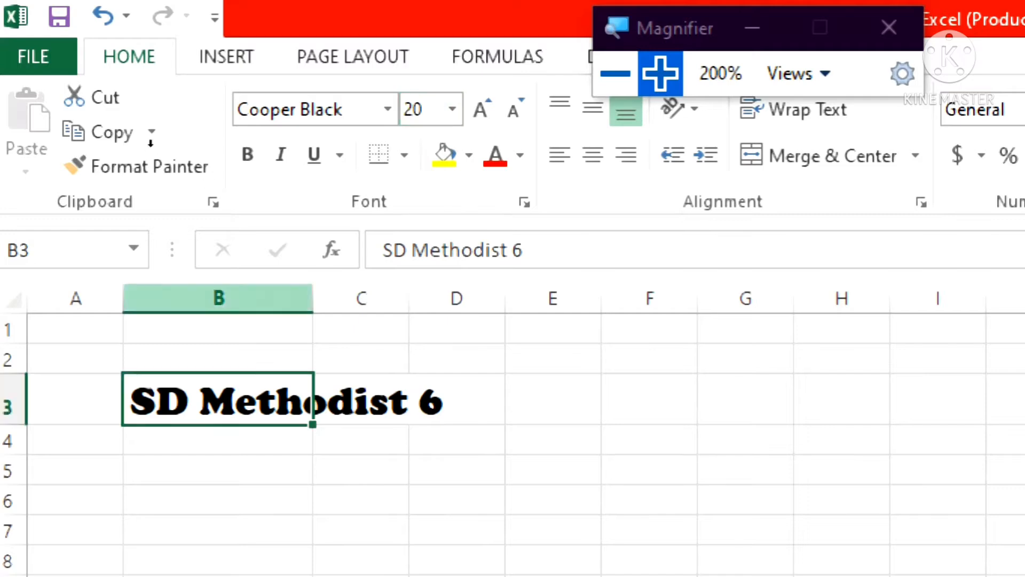
double_click(313, 298)
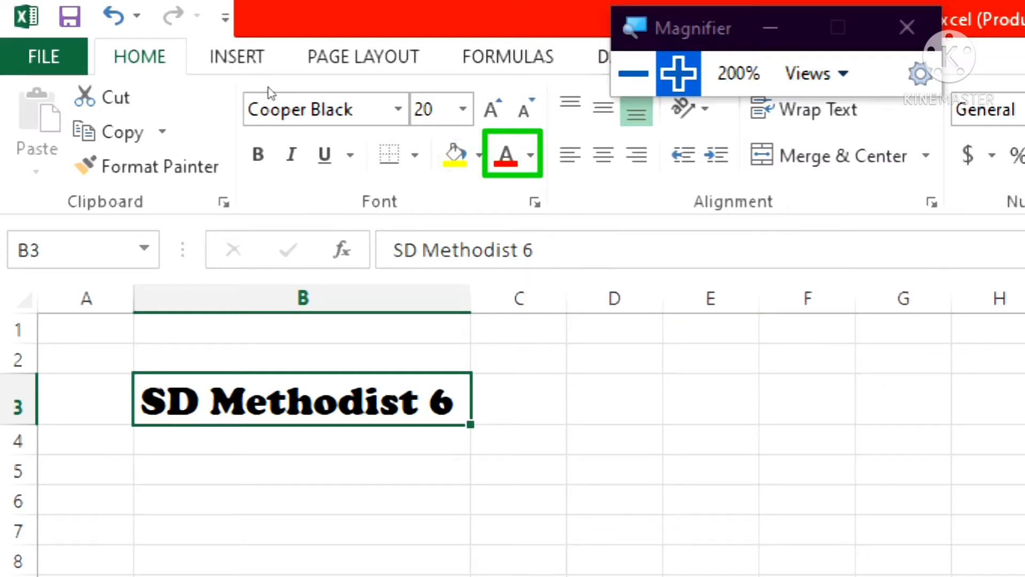
Open the extended font color choices for cell B3 and display the custom color spectrum.
left_click(530, 159)
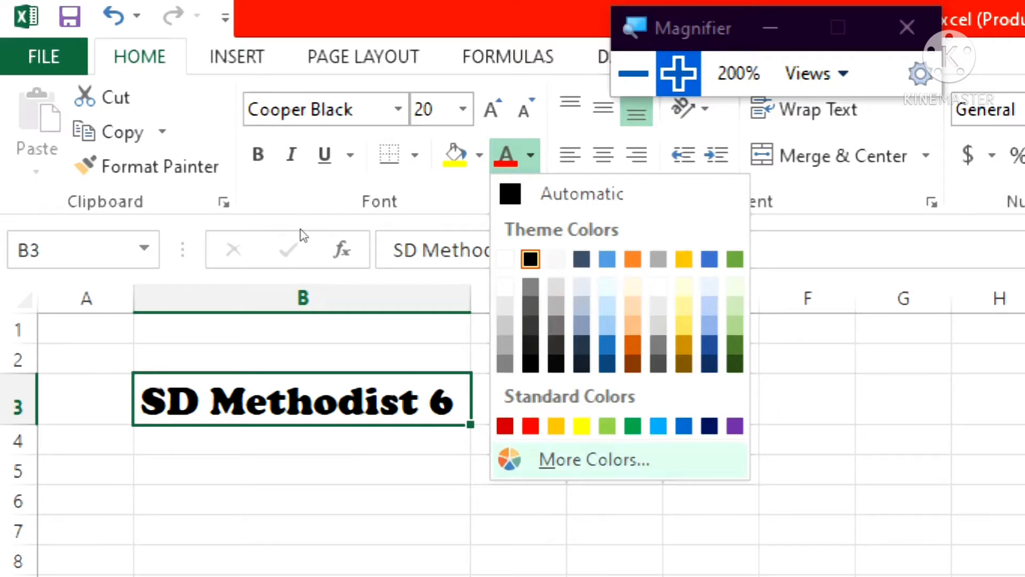
key("Escape")
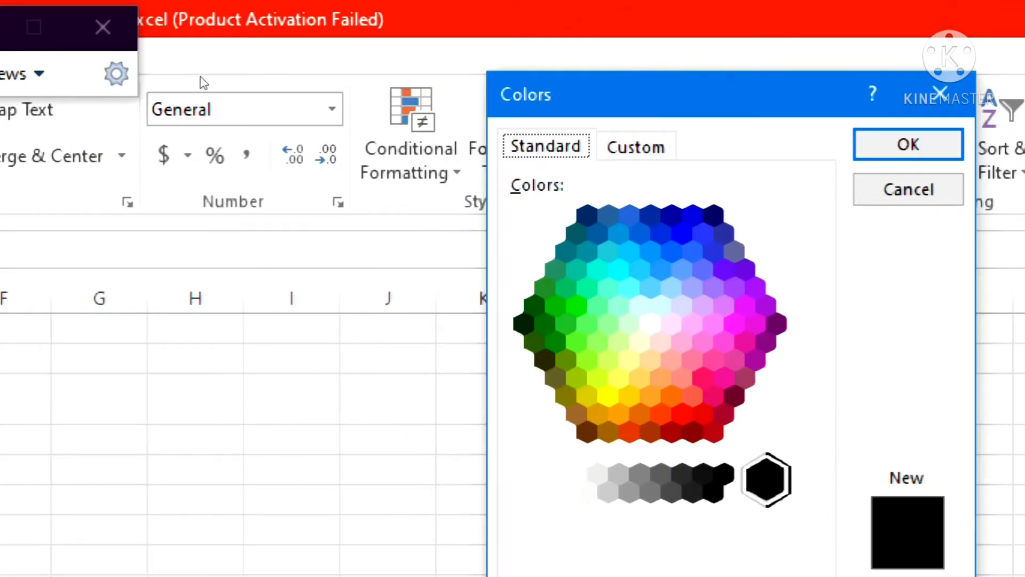
key("Escape")
key("super+minus")
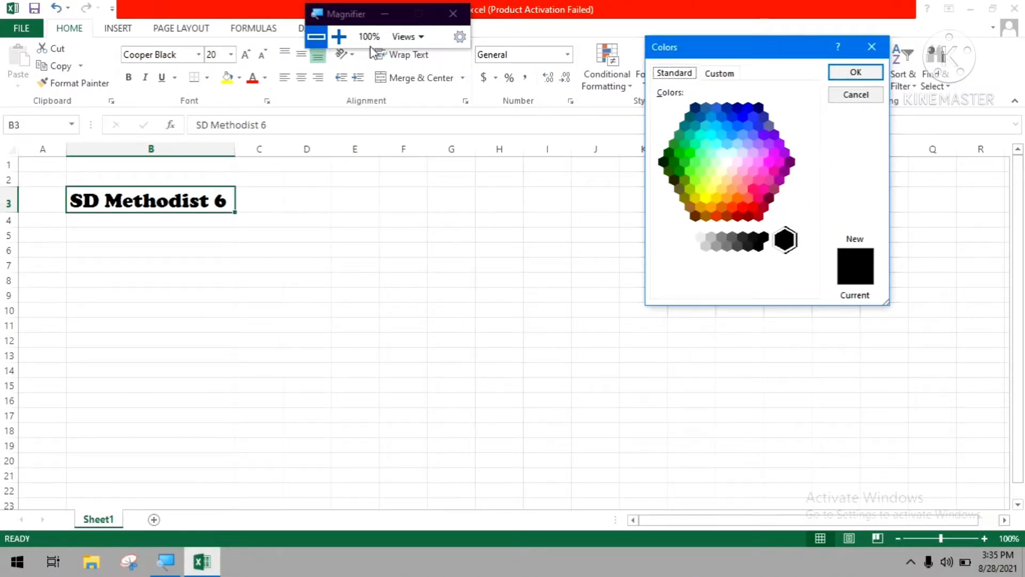
left_click(339, 36)
key("super+plus")
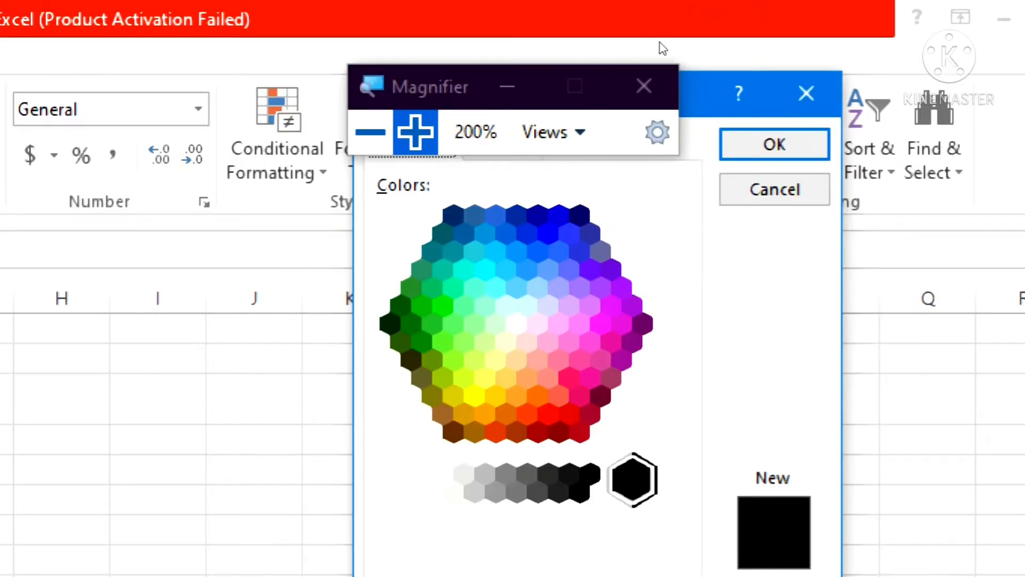
left_click(371, 132)
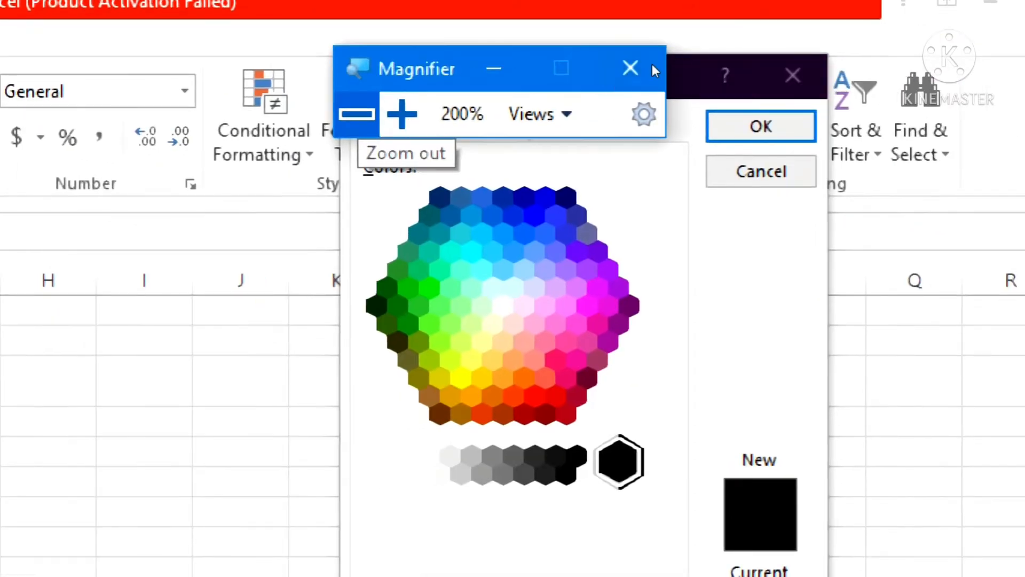
key("super+minus")
left_click_drag(702, 48, 524, 39)
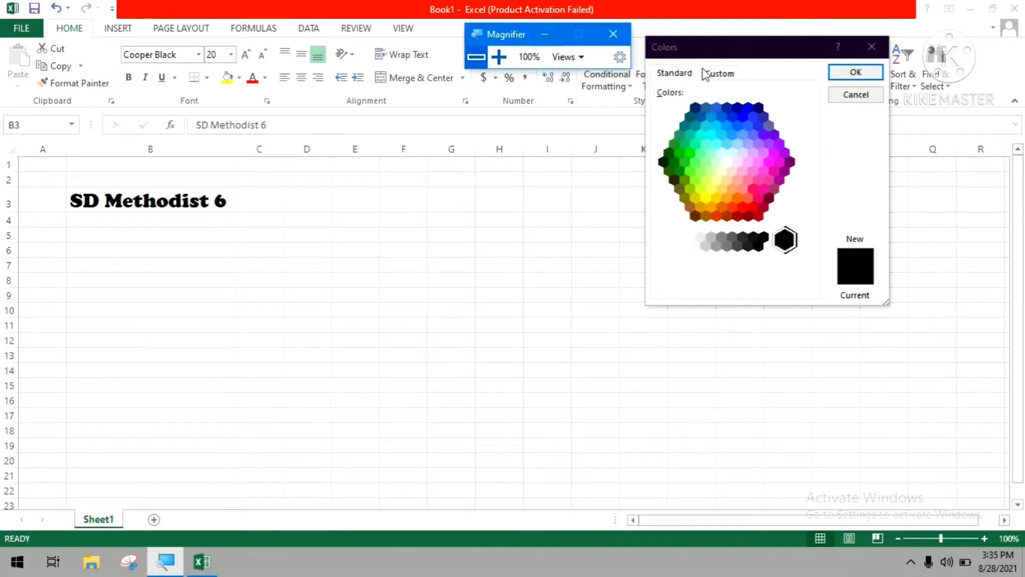
left_click(704, 74)
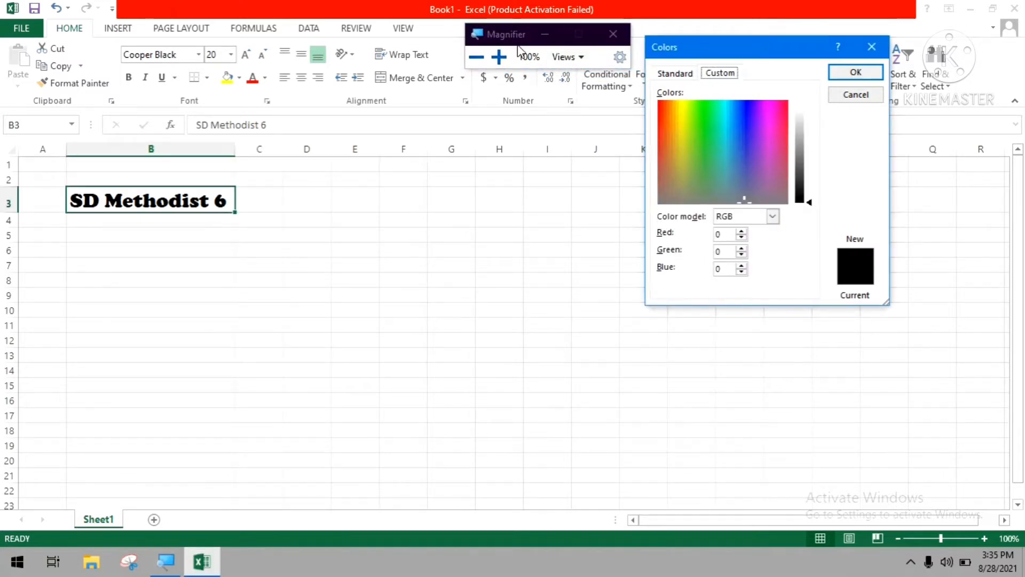
left_click_drag(517, 47, 440, 36)
left_click(418, 46)
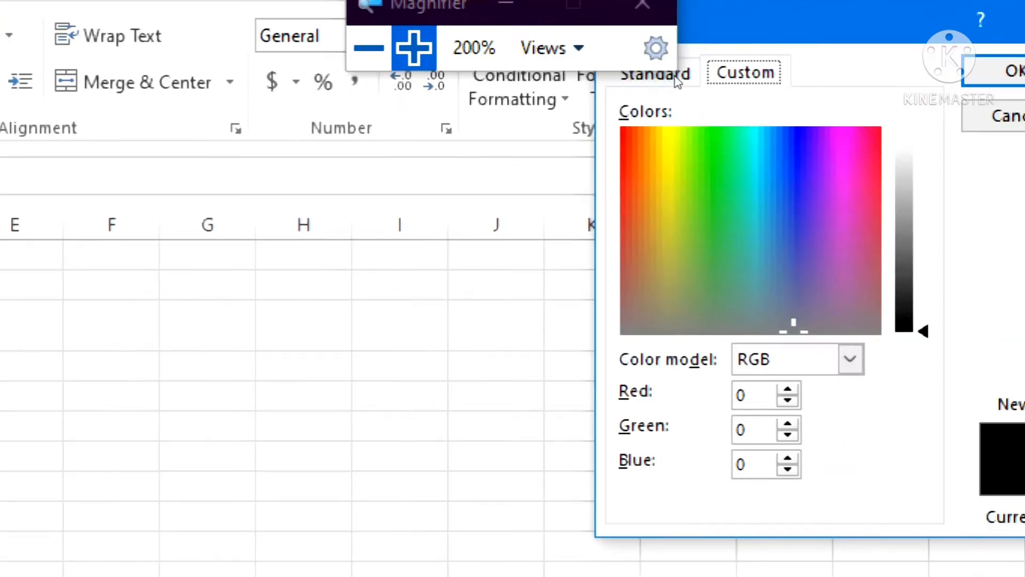
Pick a purple from the standard color palette and apply it to the text in B3.
left_click(695, 76)
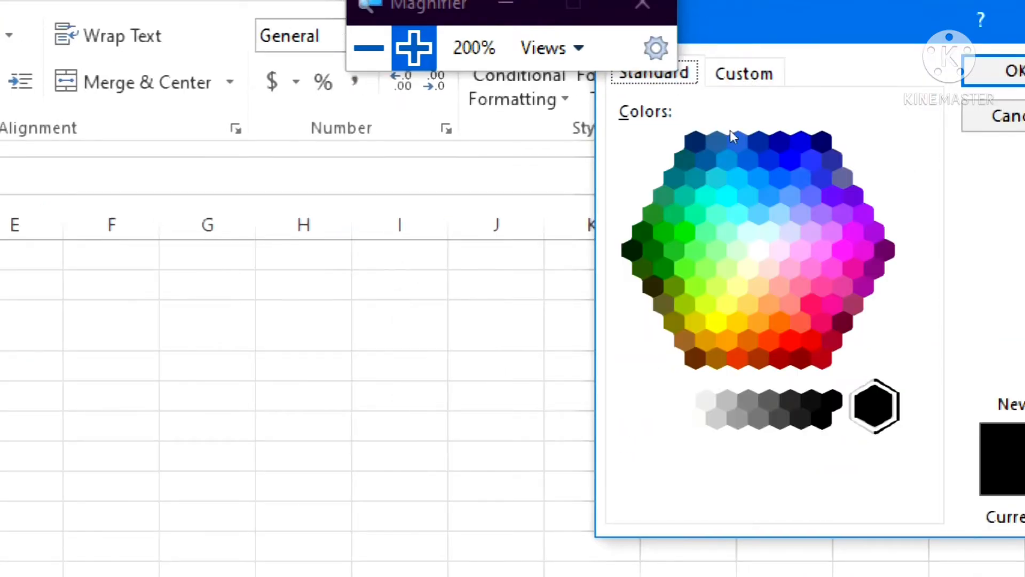
left_click(811, 195)
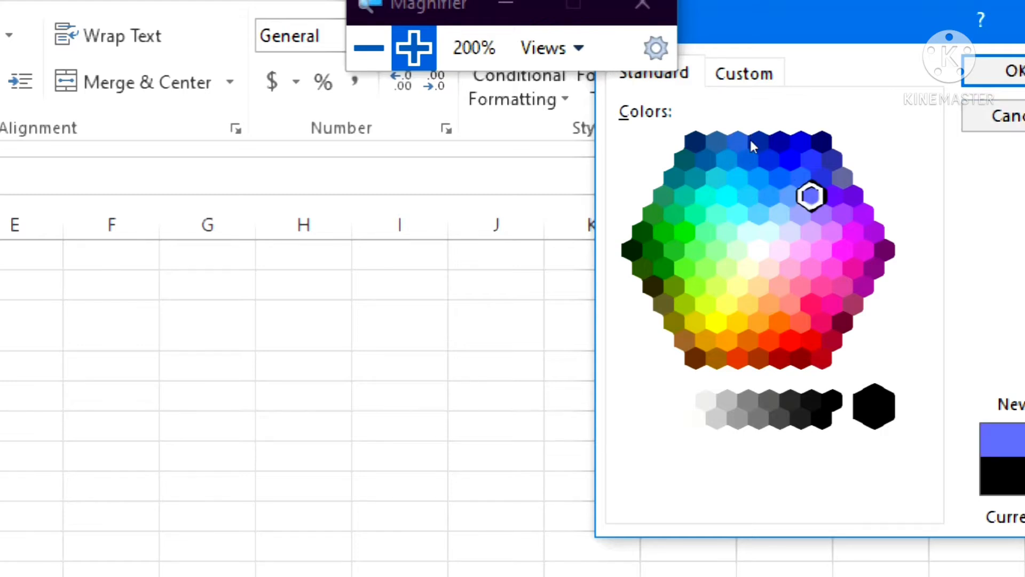
key("Right")
key("Right")
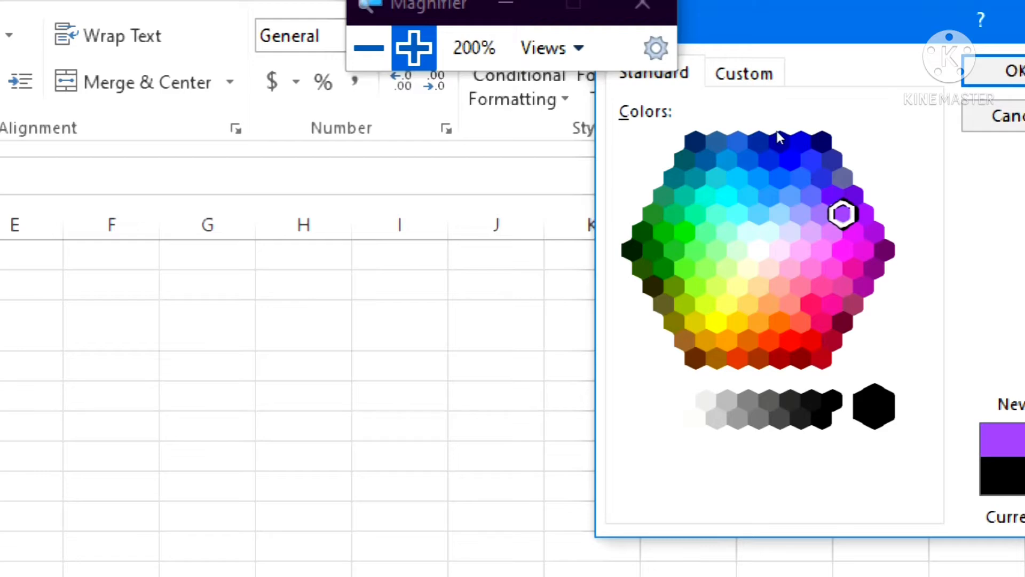
left_click(1003, 71)
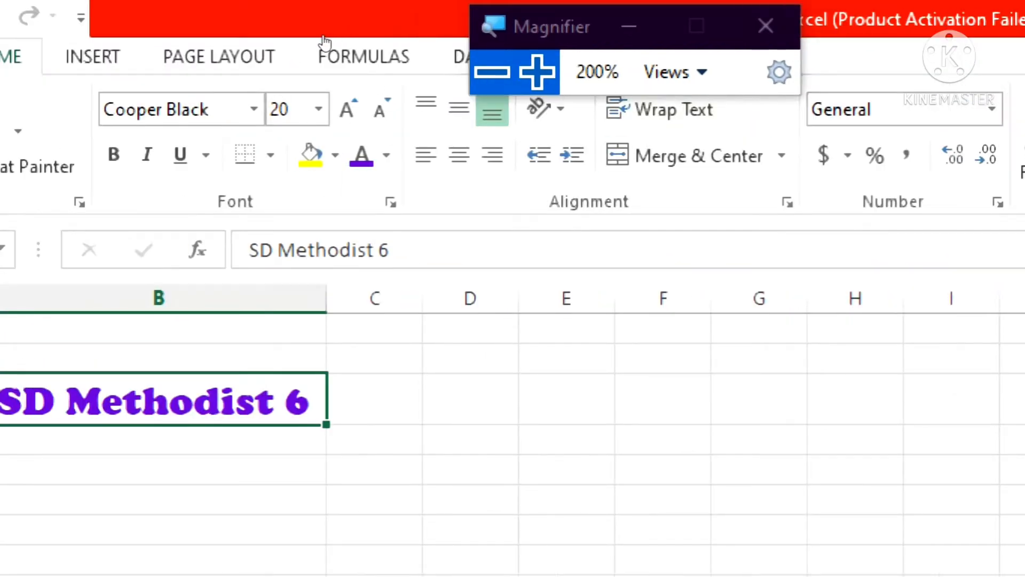
left_click(492, 71)
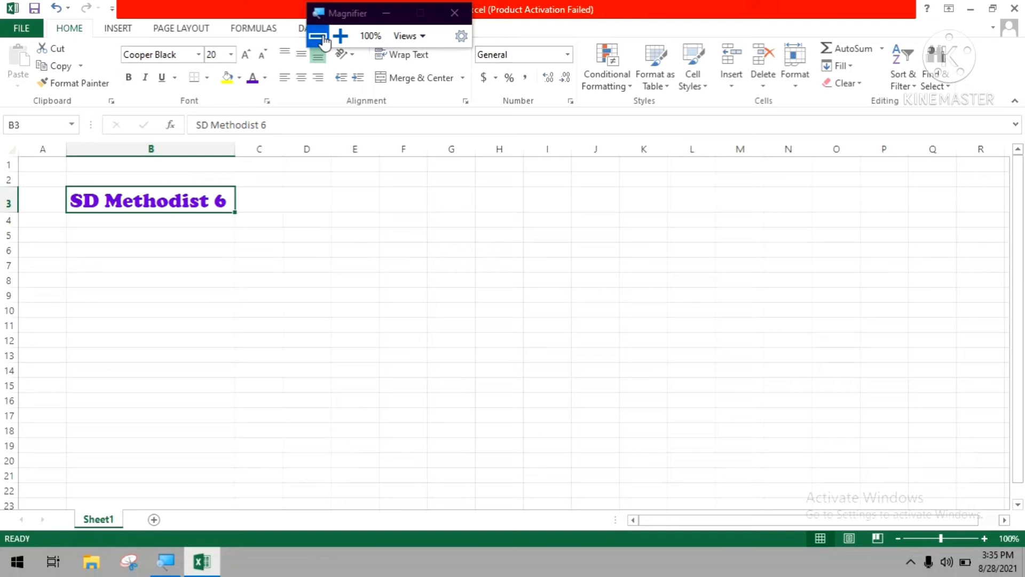
Make the text in B3 bold and widen column B so the bold text fits.
left_click(182, 221)
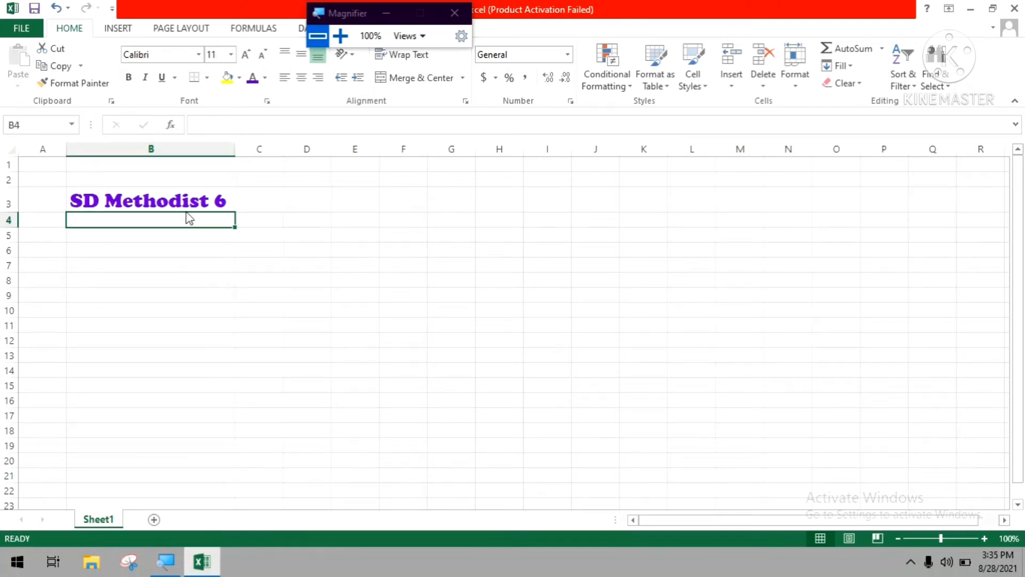
left_click(186, 202)
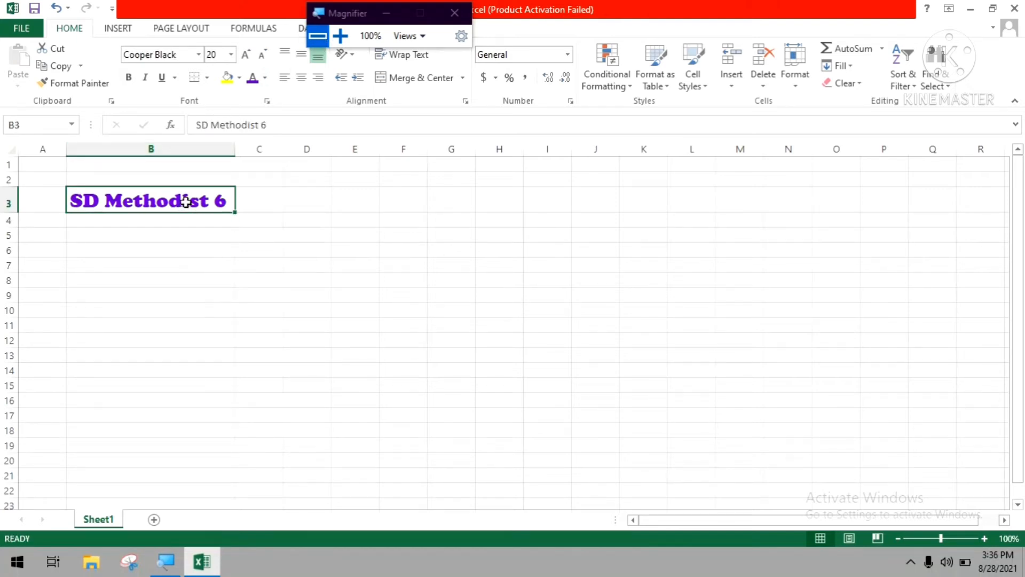
left_click(340, 35)
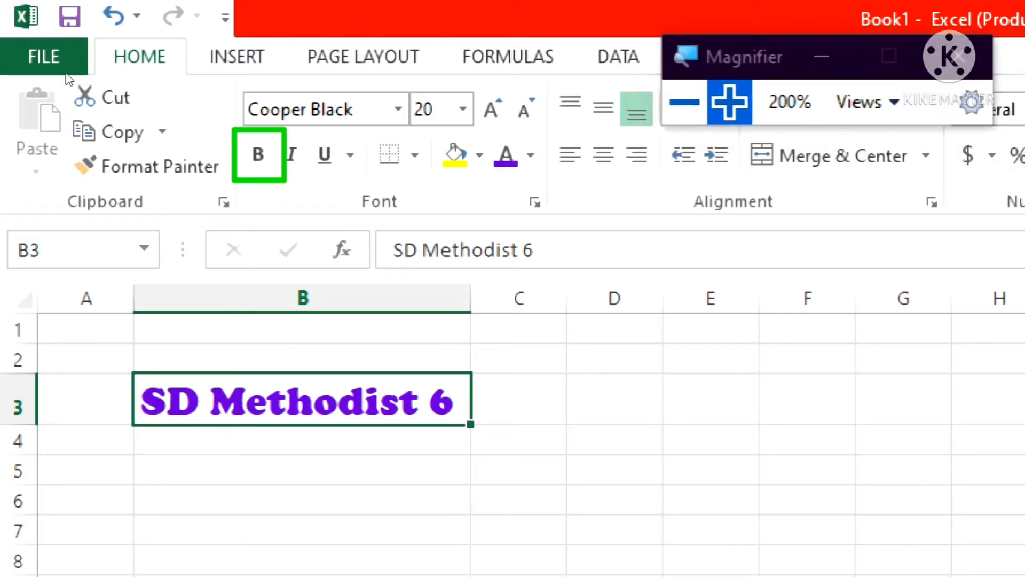
key("ctrl+b")
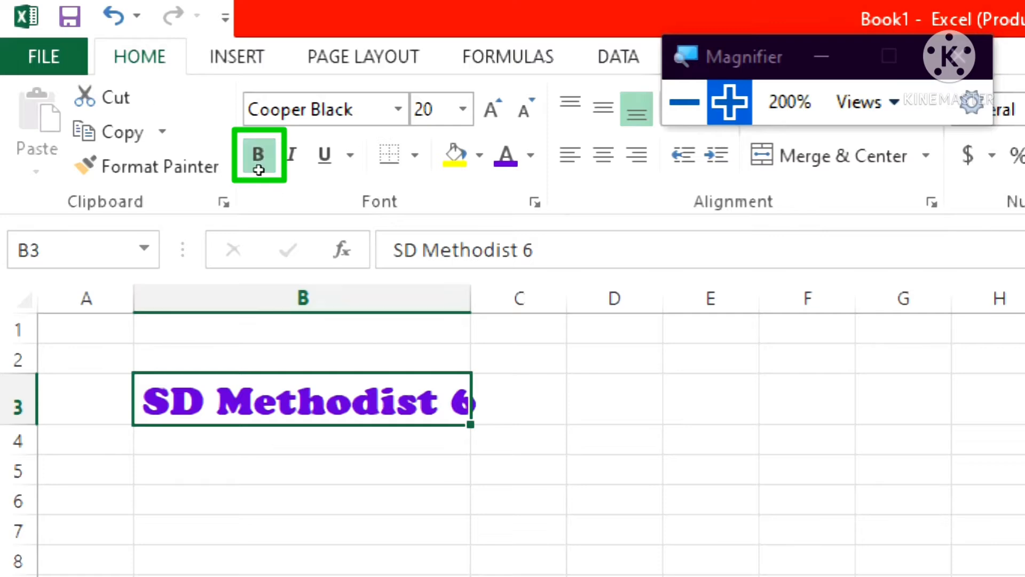
left_click_drag(471, 297, 516, 291)
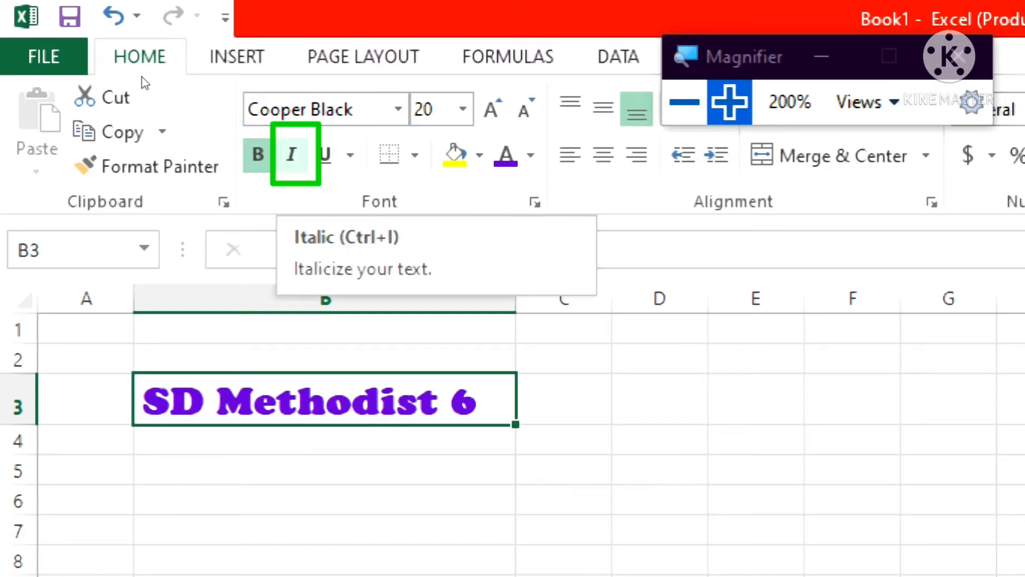
Italicize and underline the text in B3, then move the selection to D9.
key("ctrl+i")
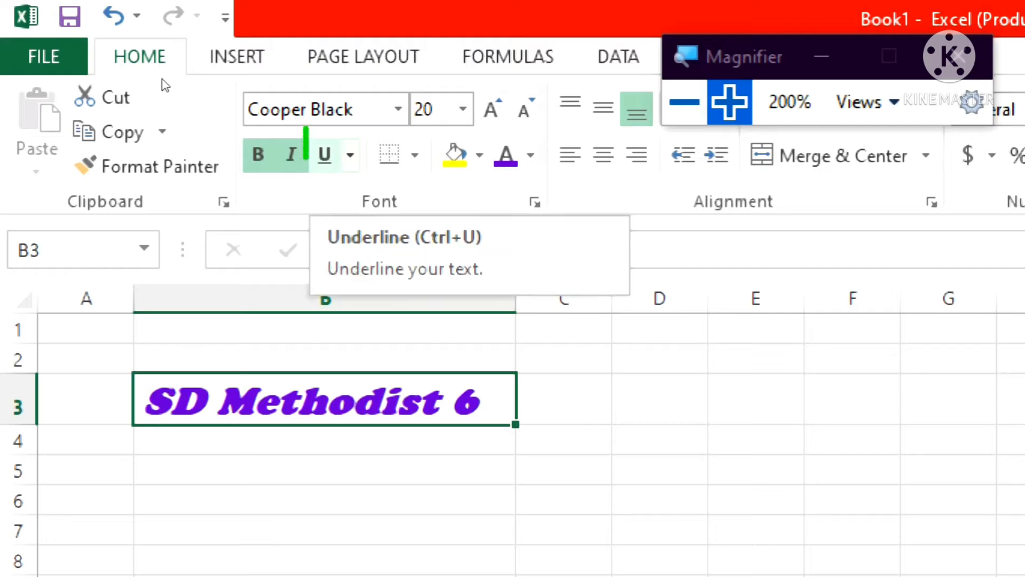
key("ctrl+u")
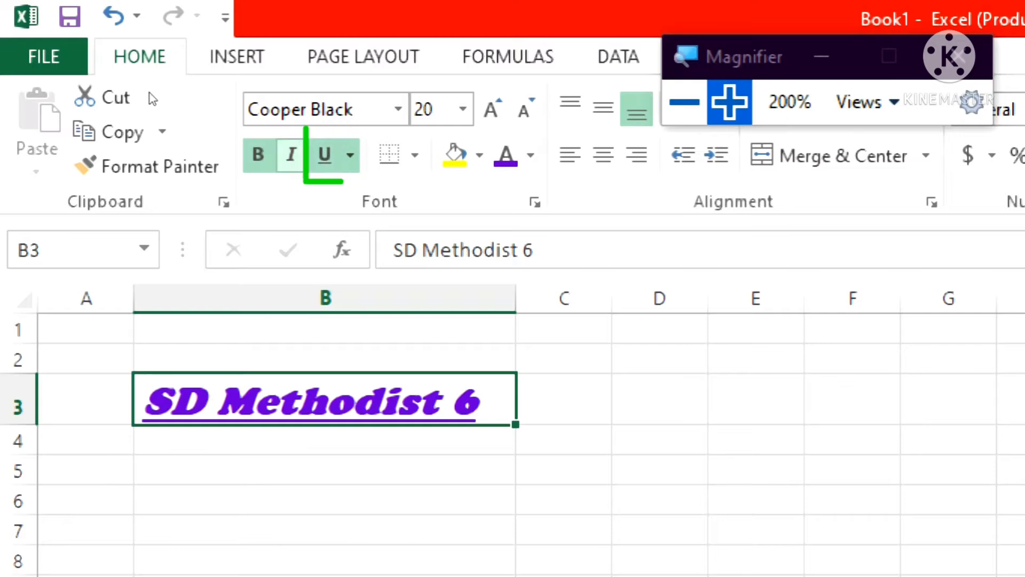
left_click(634, 533)
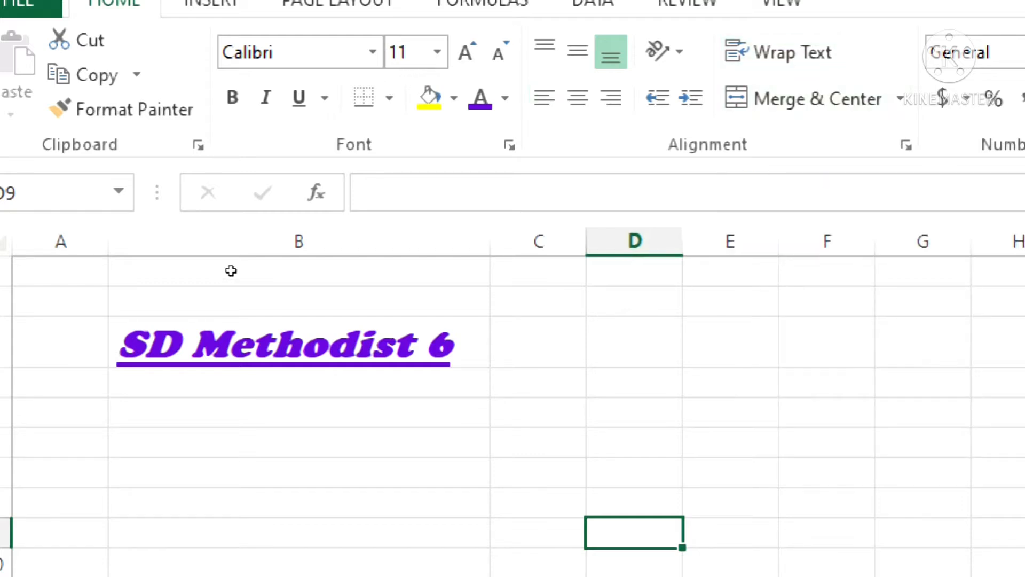
type("--")
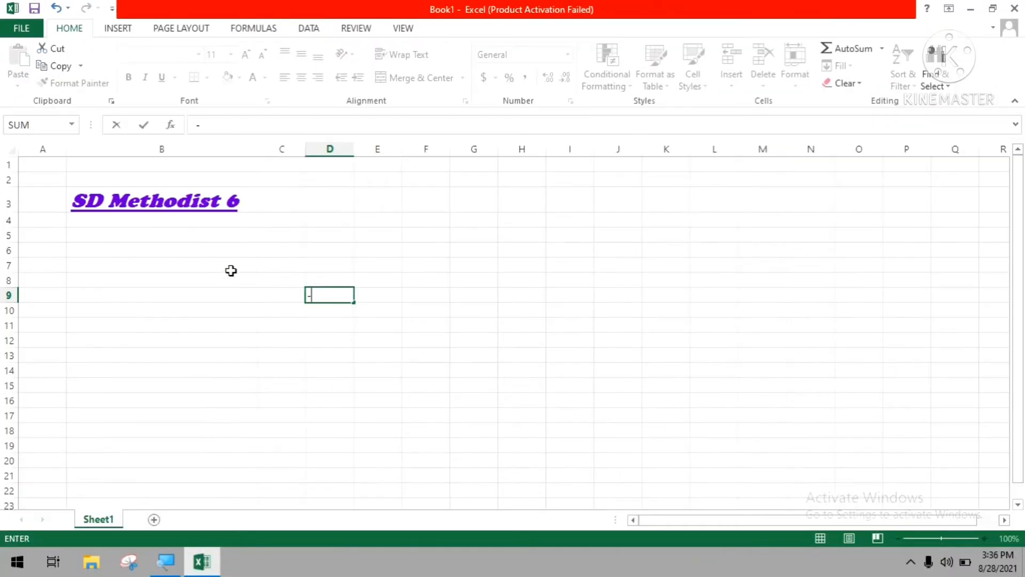
key("BackSpace")
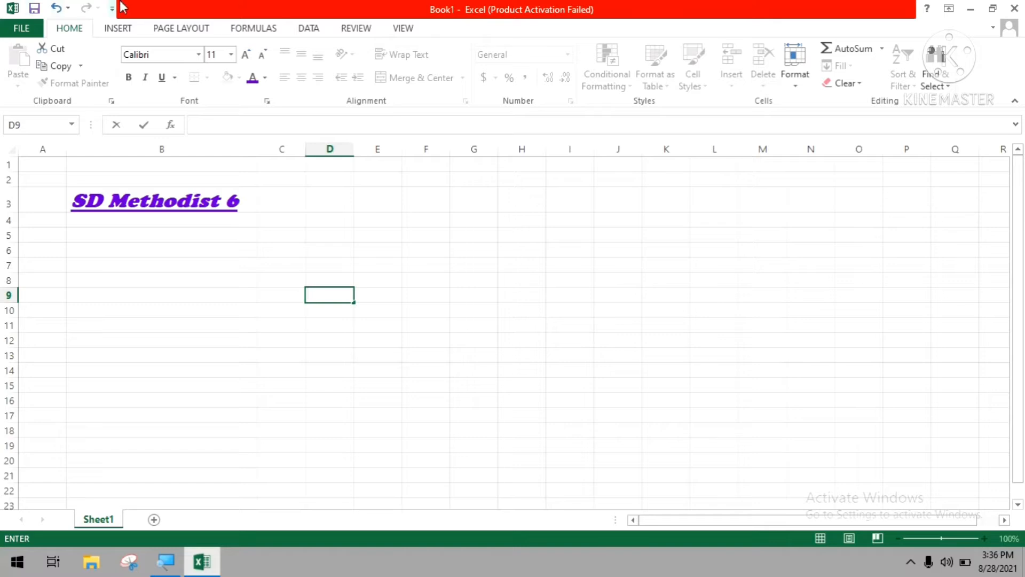
left_click(155, 322)
Select B3 and enlarge its cell by widening column B and making row 3 much taller.
left_click(180, 216)
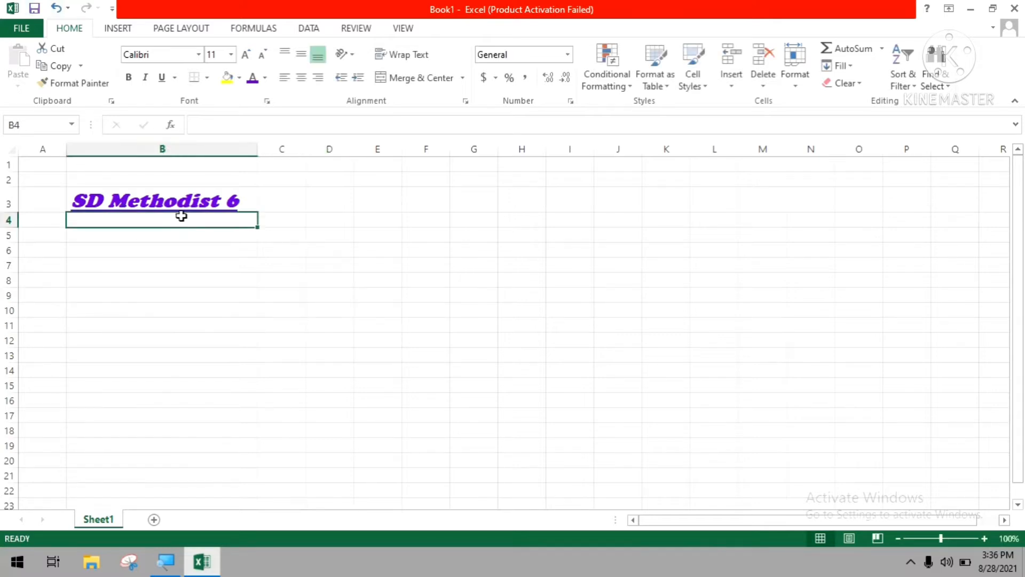
left_click(180, 202)
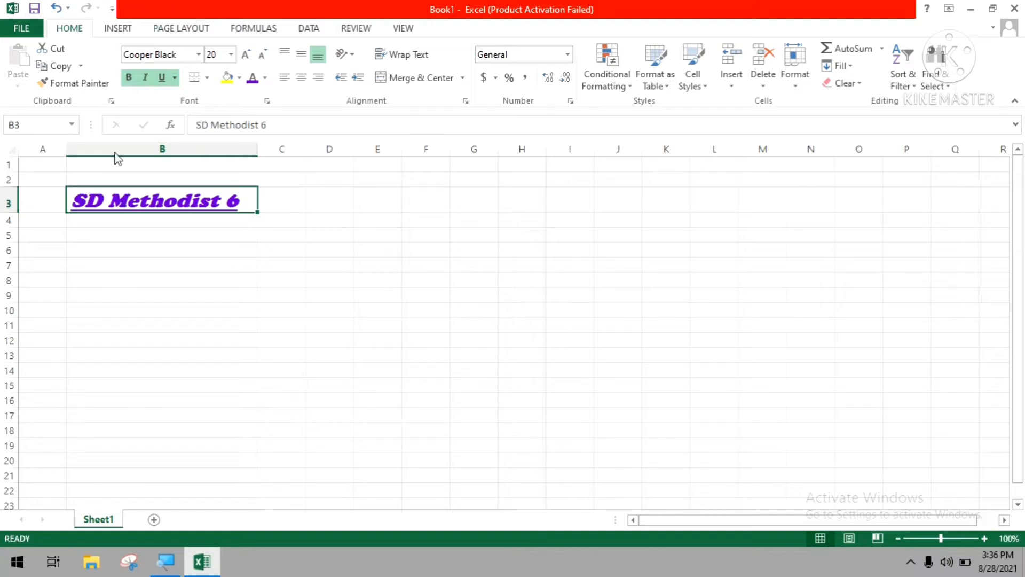
mouse_move(166, 569)
left_click_drag(257, 151, 366, 151)
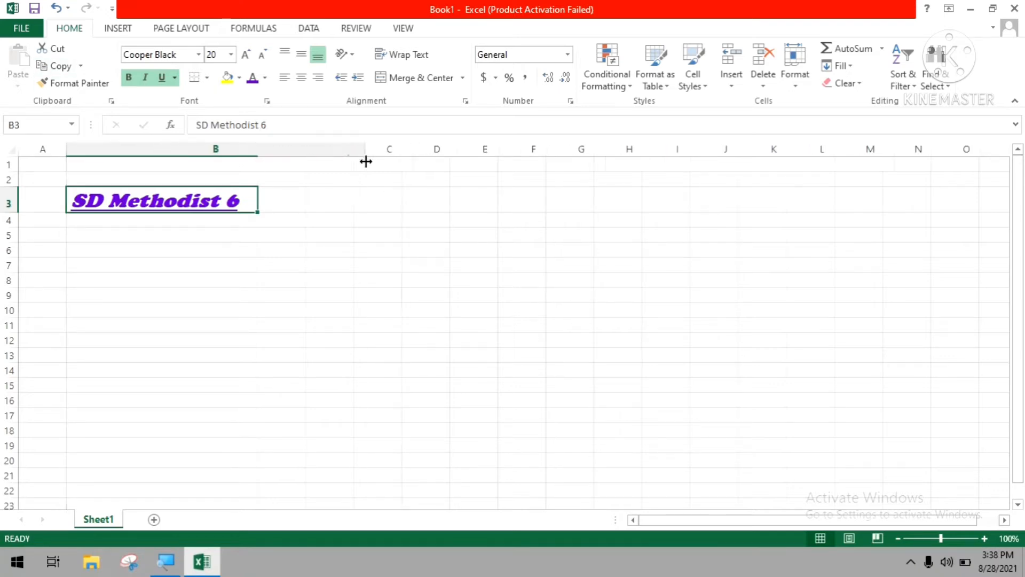
left_click_drag(10, 212, 10, 339)
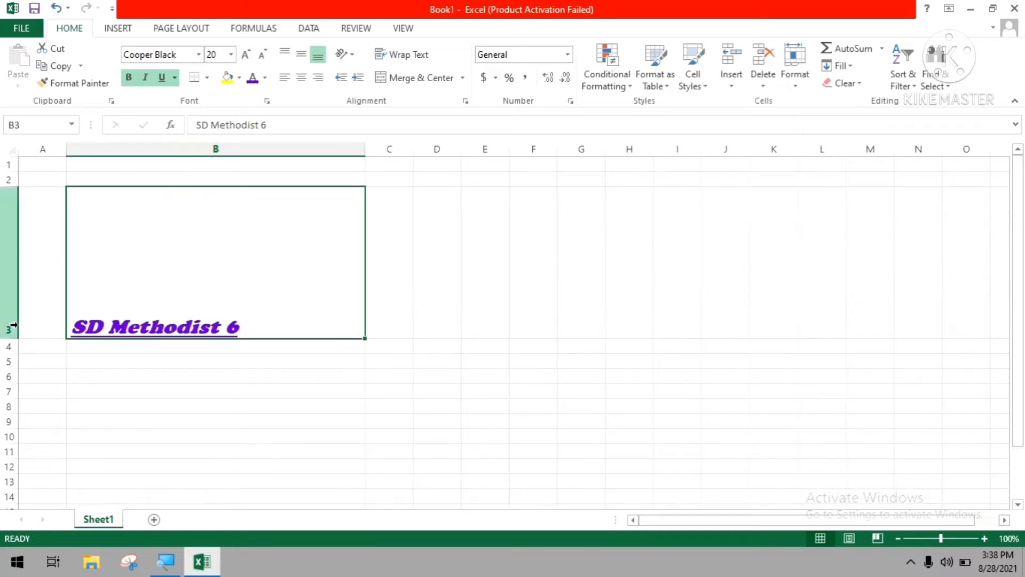
Align the text in B3 vertically to the top, the middle and the bottom of the cell in turn.
left_click(469, 267)
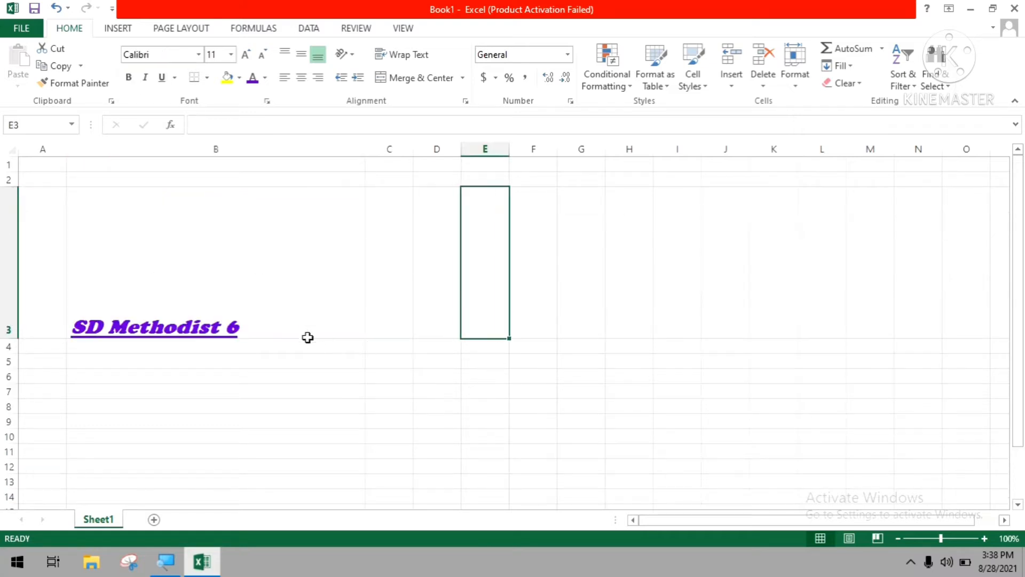
left_click(214, 259)
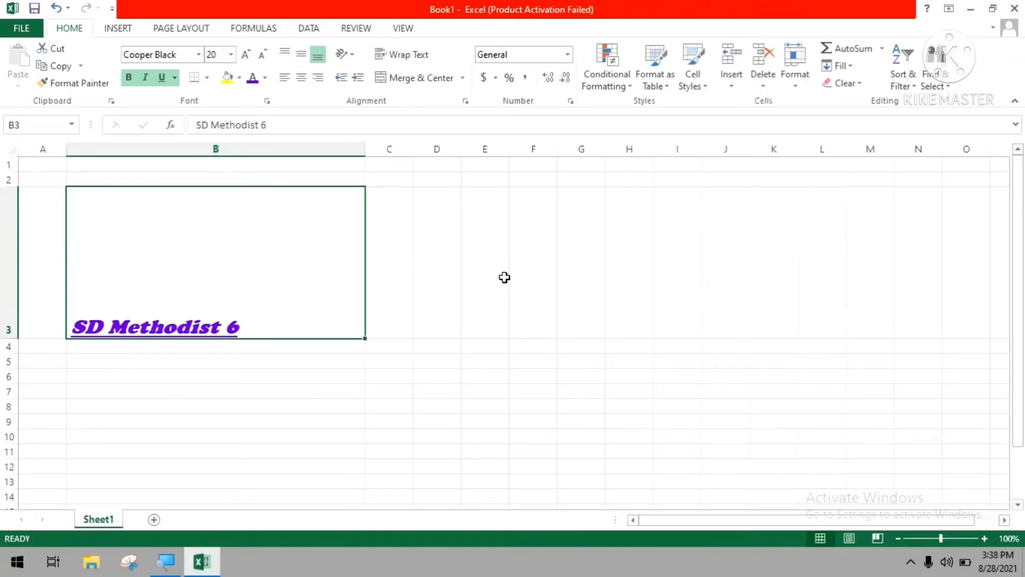
left_click(984, 538)
left_click(984, 538)
left_click(984, 539)
left_click(984, 539)
left_click(984, 538)
left_click(984, 538)
left_click(984, 538)
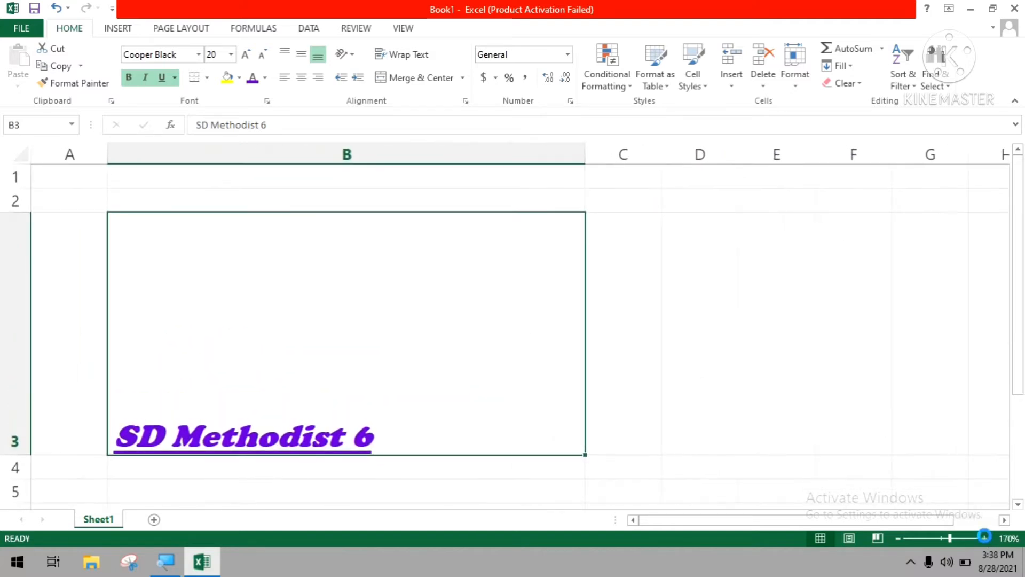
left_click(985, 538)
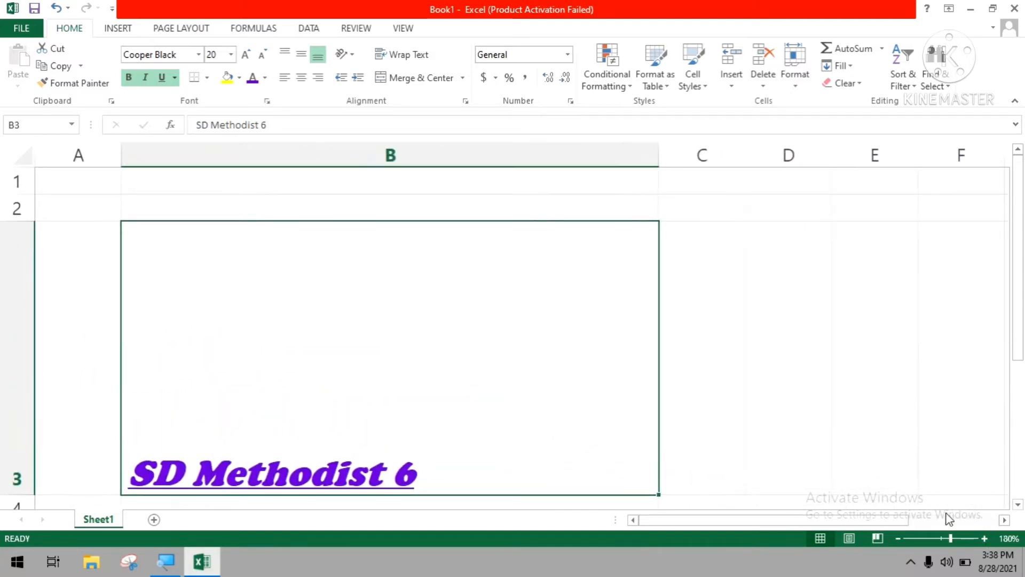
left_click(899, 539)
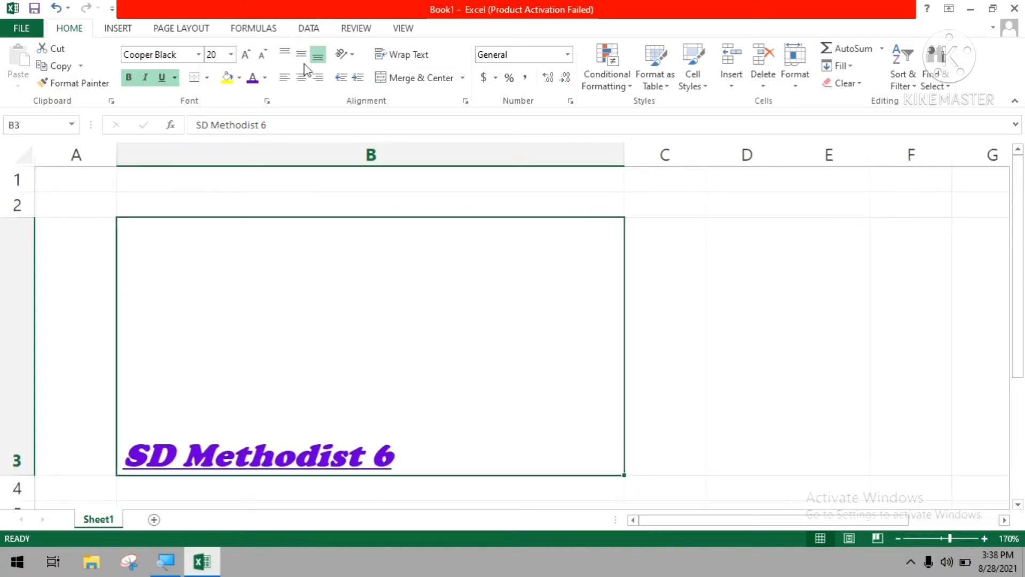
left_click(286, 55)
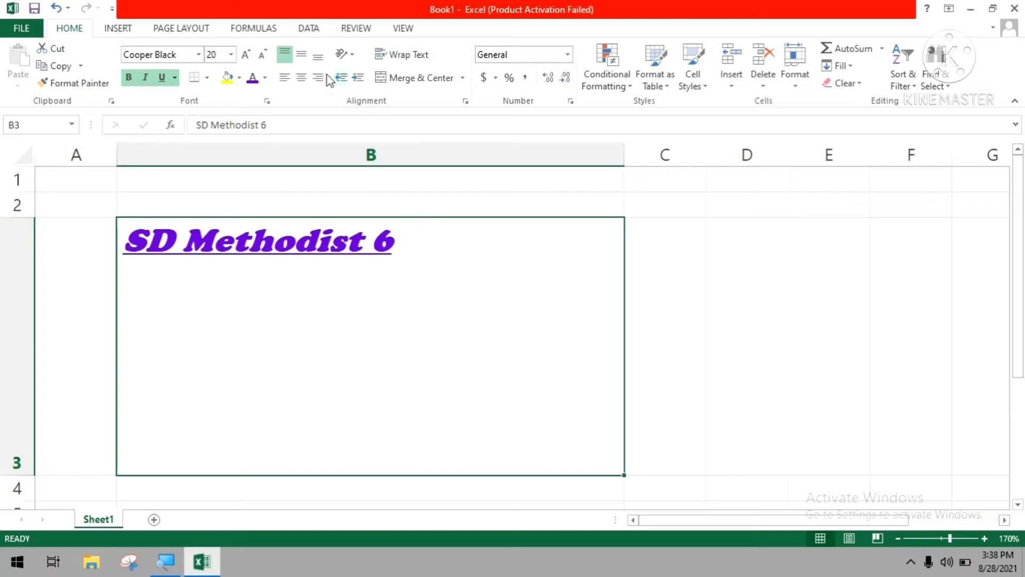
left_click(297, 60)
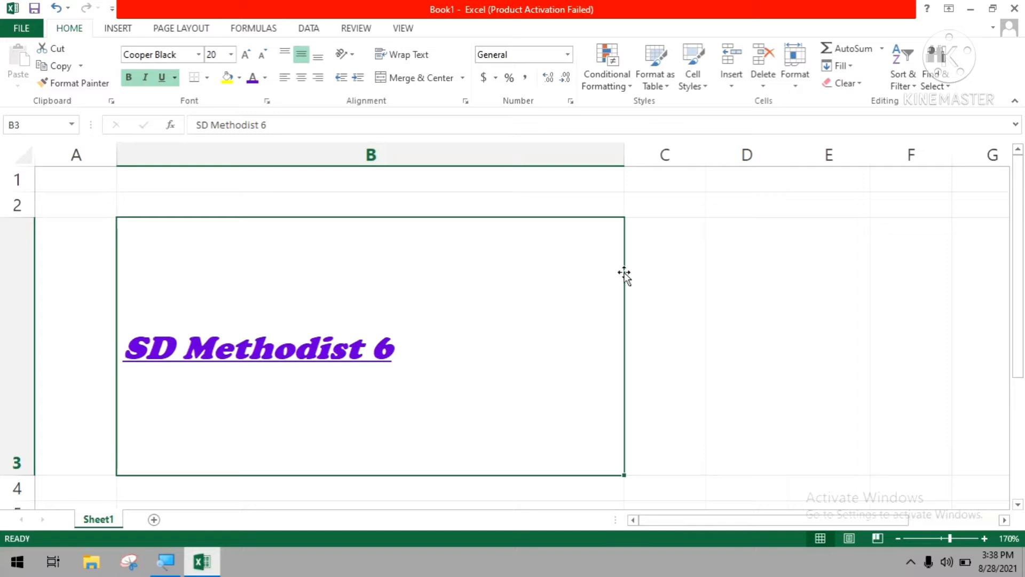
left_click(318, 58)
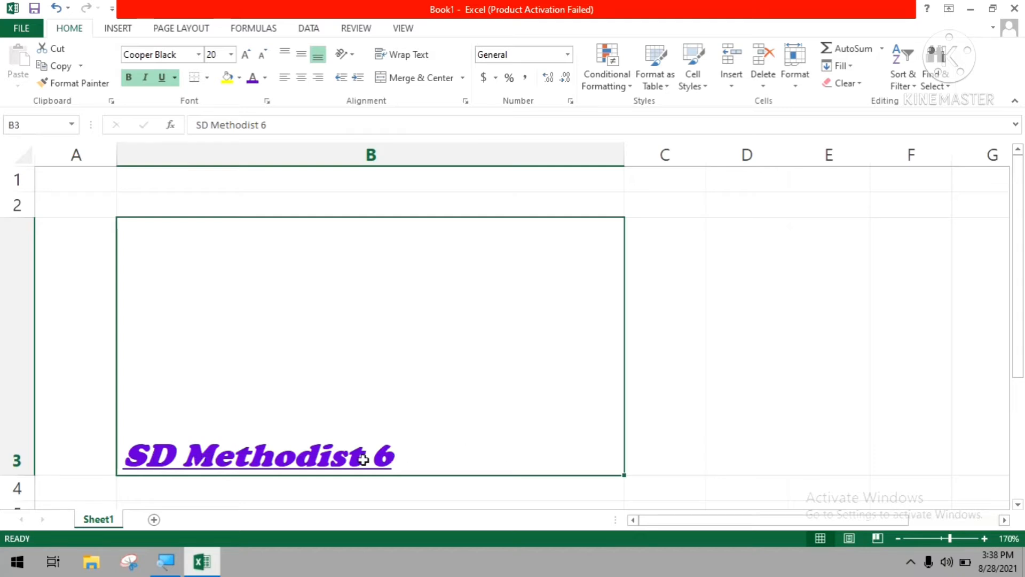
Align the text in B3 horizontally to the left, the center and the right of the cell in turn.
left_click(285, 80)
left_click(301, 80)
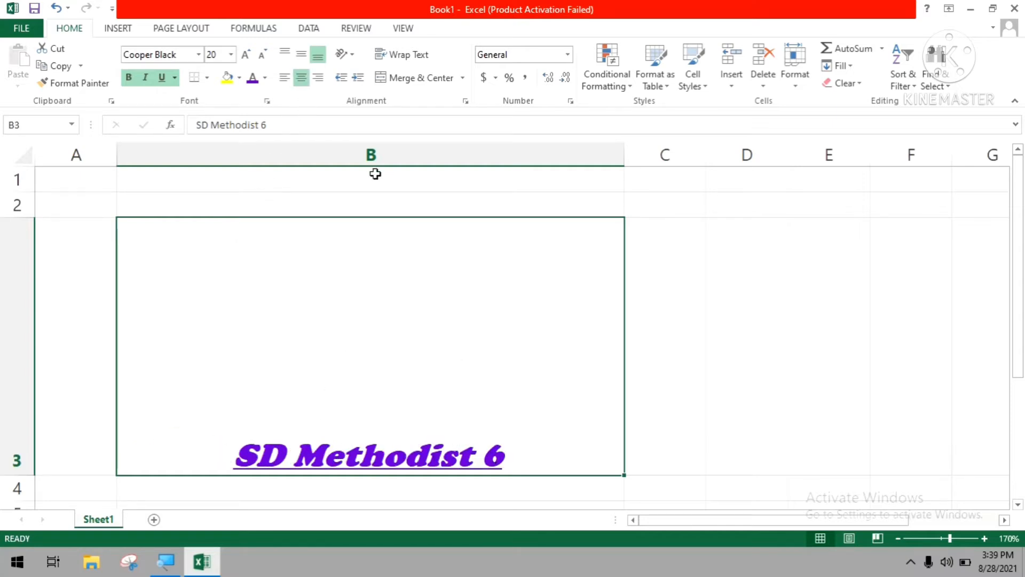
left_click(319, 80)
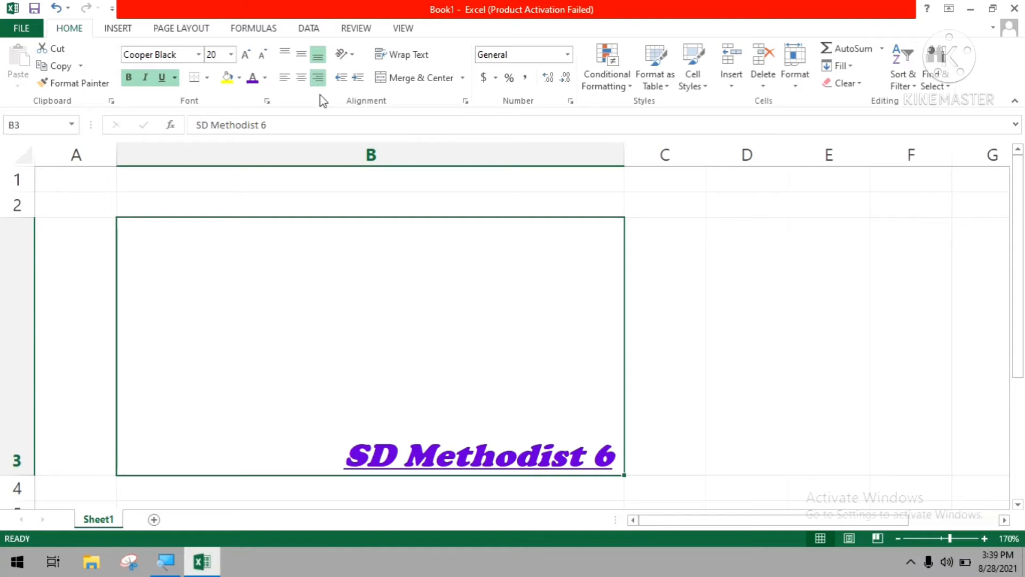
Undo the horizontal and vertical alignment changes made to the text in B3.
key("ctrl+z")
key("ctrl+z")
key("ctrl+z")
key("ctrl+z")
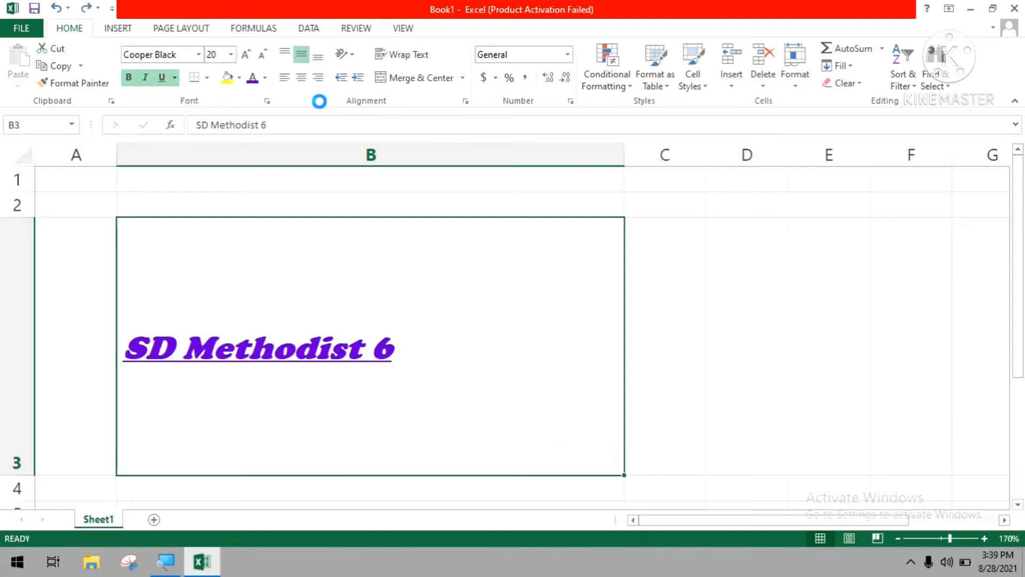
key("ctrl+z")
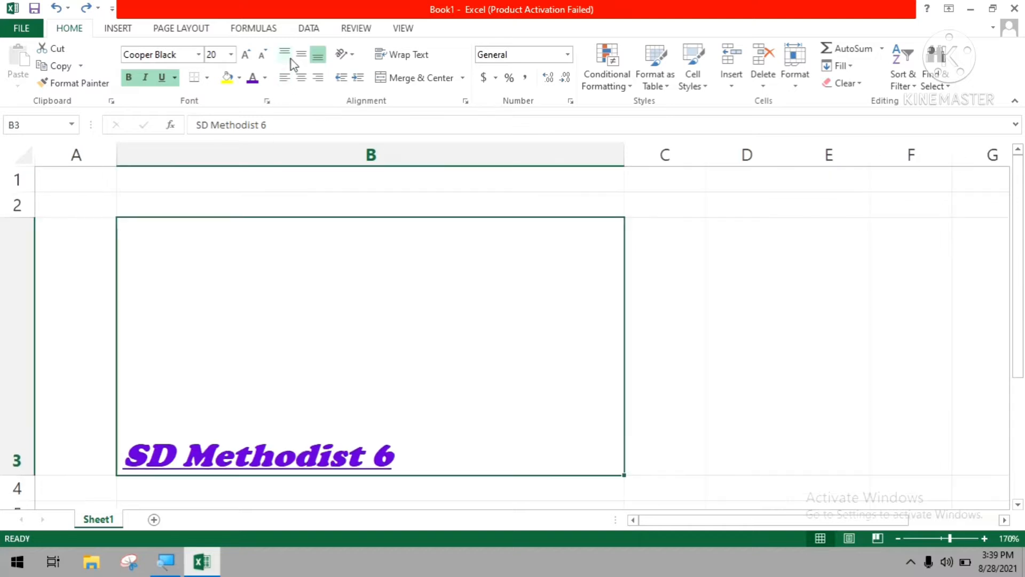
Shrink row 3 to roughly the height of its text and narrow column B to just past the text.
scroll(290, 60, "down", 1, "ctrl")
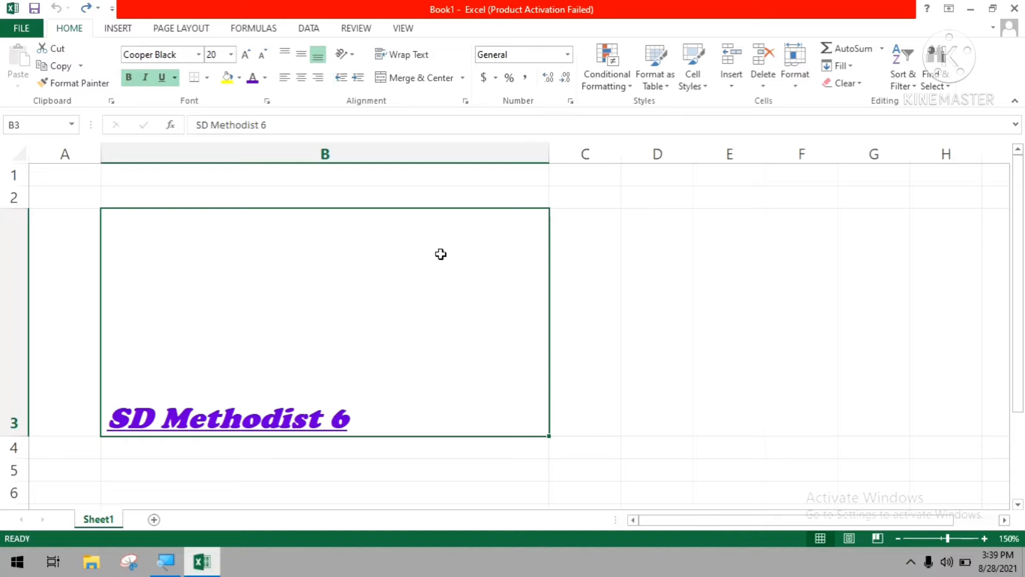
left_click(19, 422)
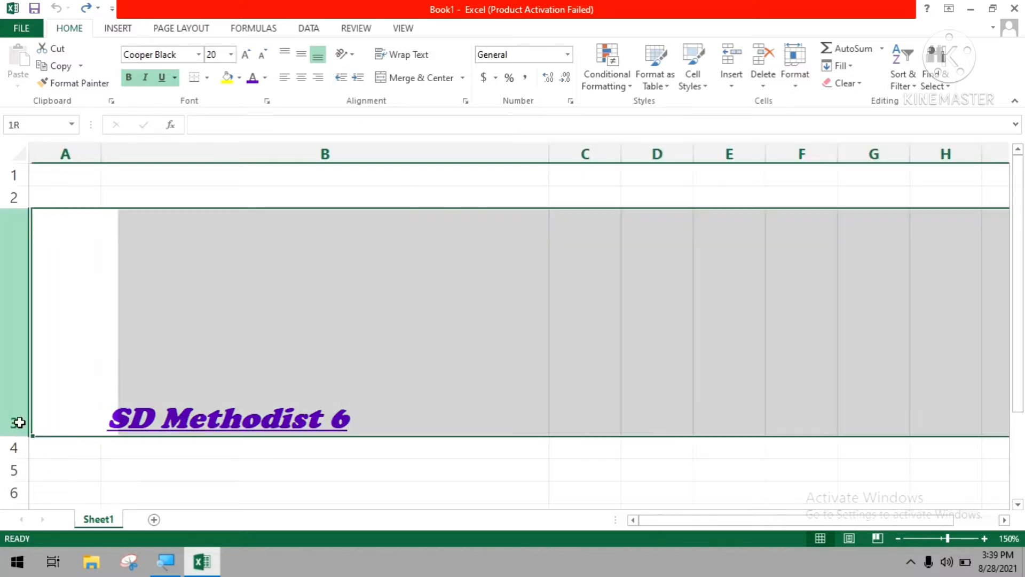
left_click(307, 402)
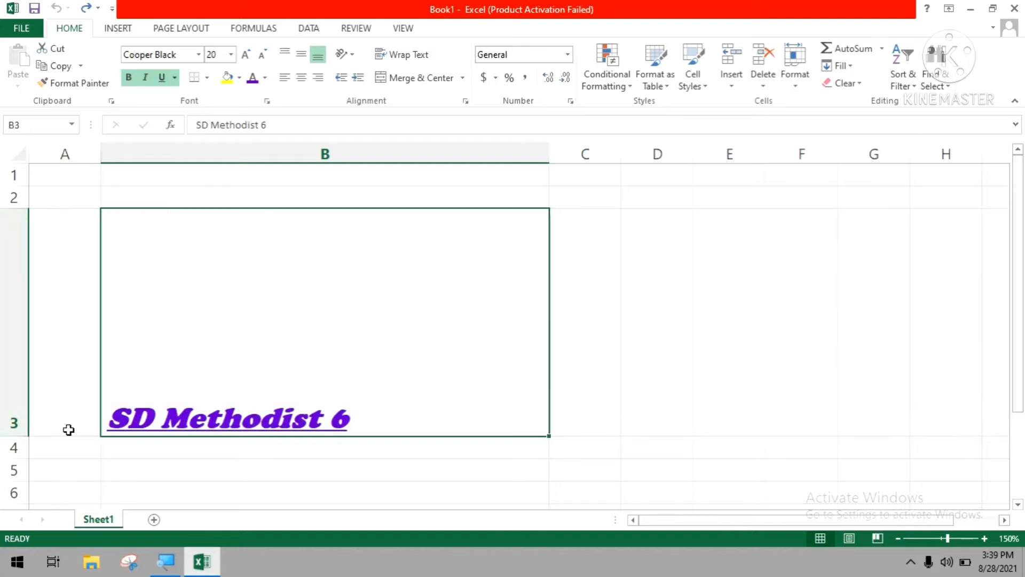
left_click_drag(12, 436, 35, 233)
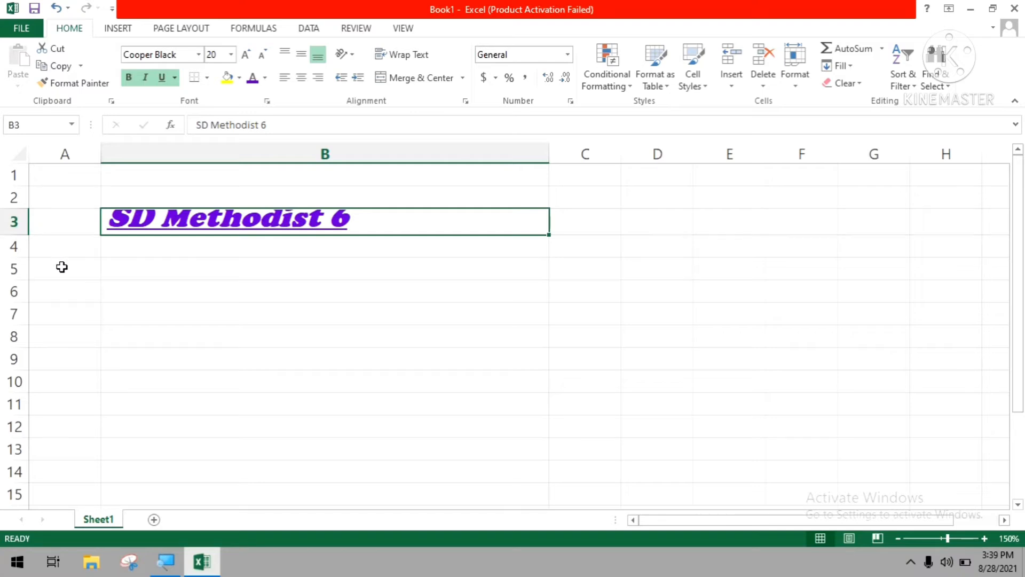
left_click(508, 275)
left_click_drag(551, 157, 389, 192)
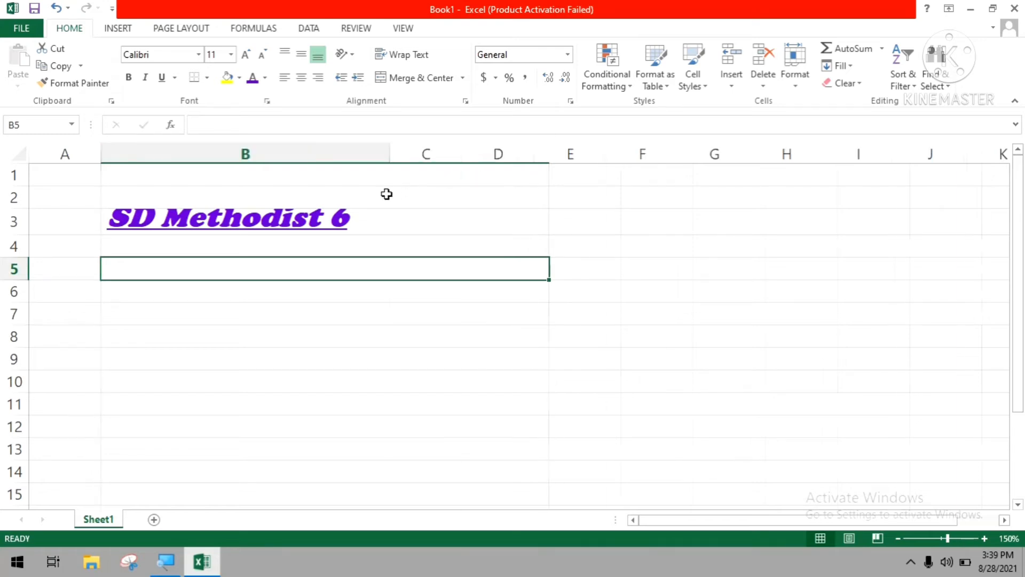
Add a new worksheet and pick out the cells C5 to G5, first as a range and then one by one.
left_click(154, 519)
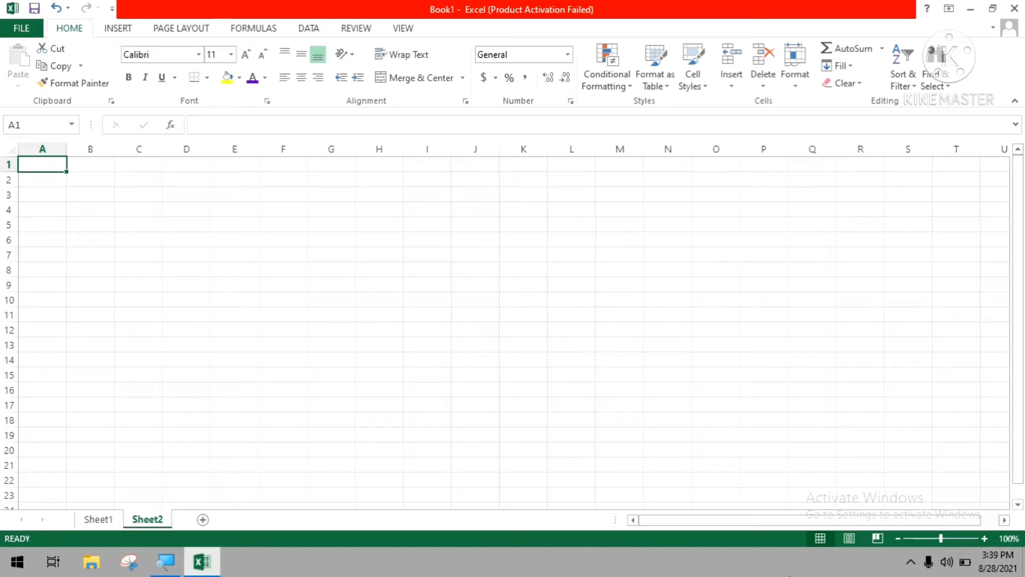
left_click_drag(119, 229, 343, 222)
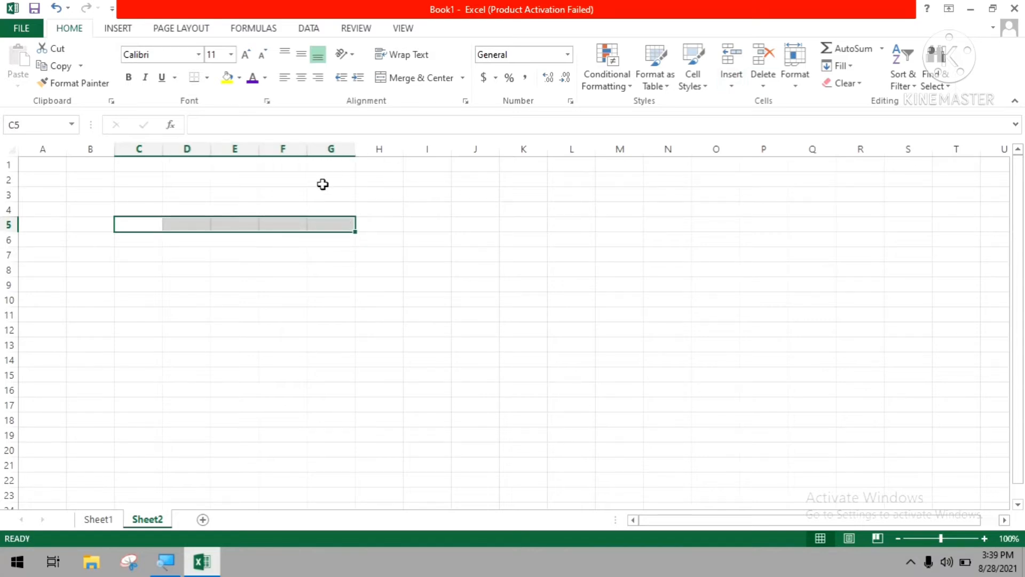
left_click(139, 231)
left_click(179, 227)
left_click(254, 227)
left_click(292, 227)
left_click(342, 229)
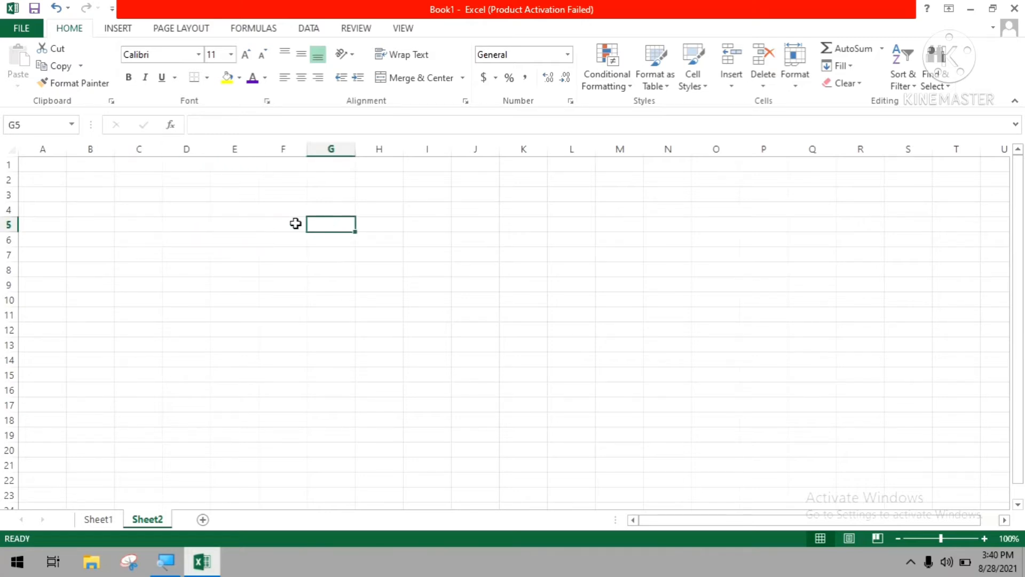
left_click(282, 299)
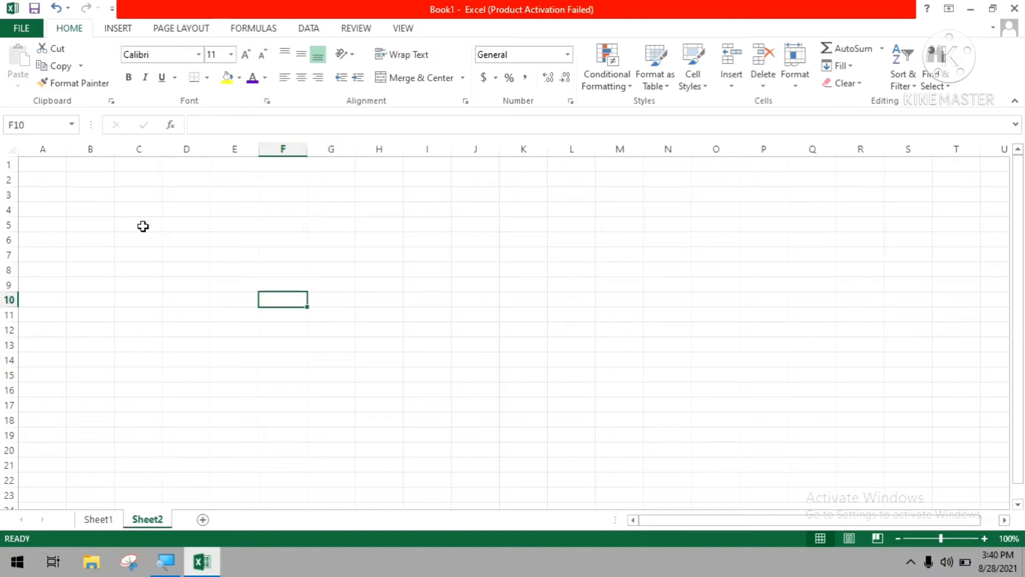
Merge and center the range C5:G5 into one cell, then move the selection out of it and back.
left_click_drag(142, 226, 313, 225)
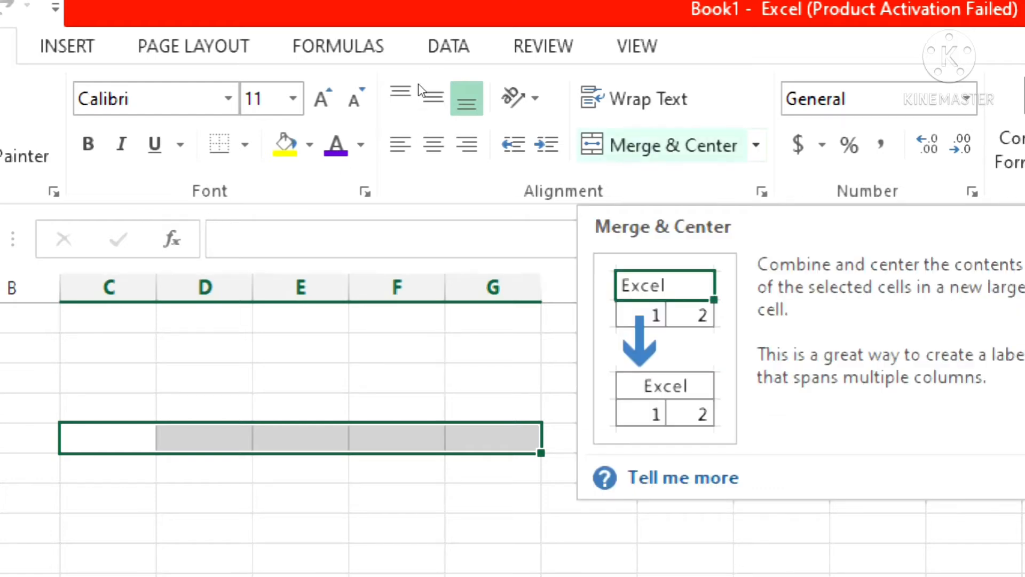
left_click(662, 145)
left_click(397, 527)
key("Up")
key("Up")
key("Up")
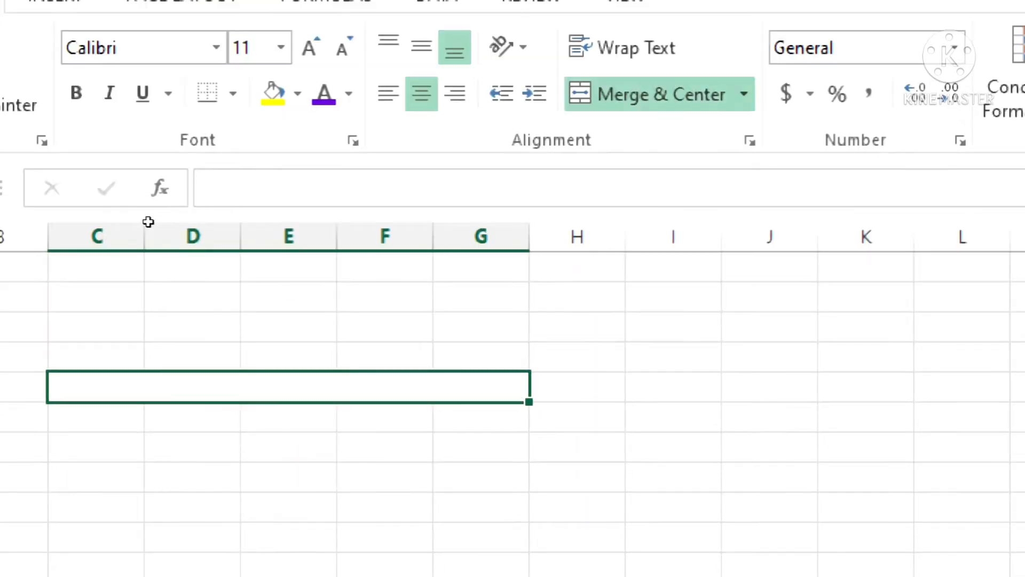
key("Down")
key("Down")
key("Up")
key("Up")
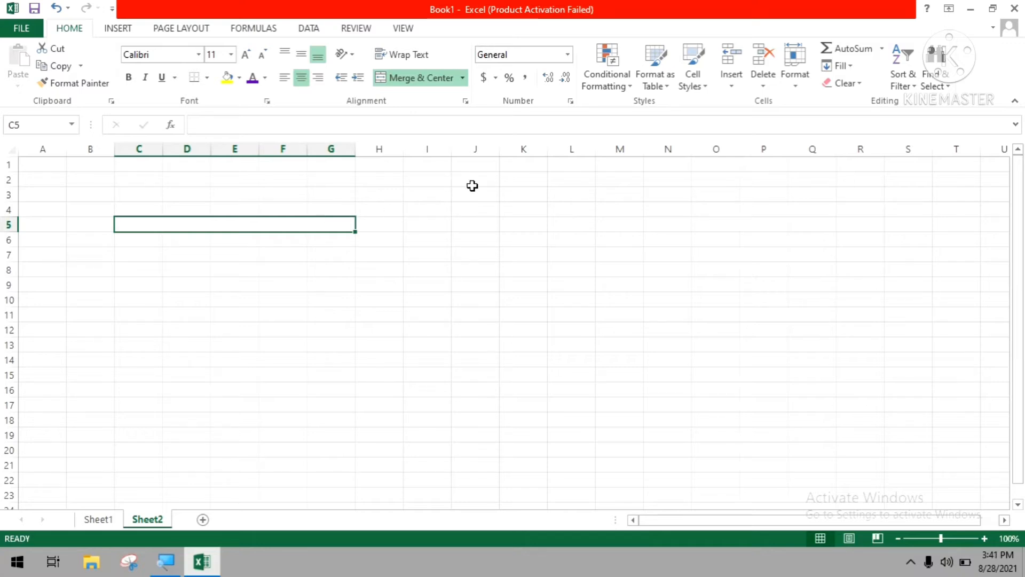
Merge and center the vertical range J5:J10 into a single cell.
left_click_drag(473, 185, 477, 215)
left_click(483, 236)
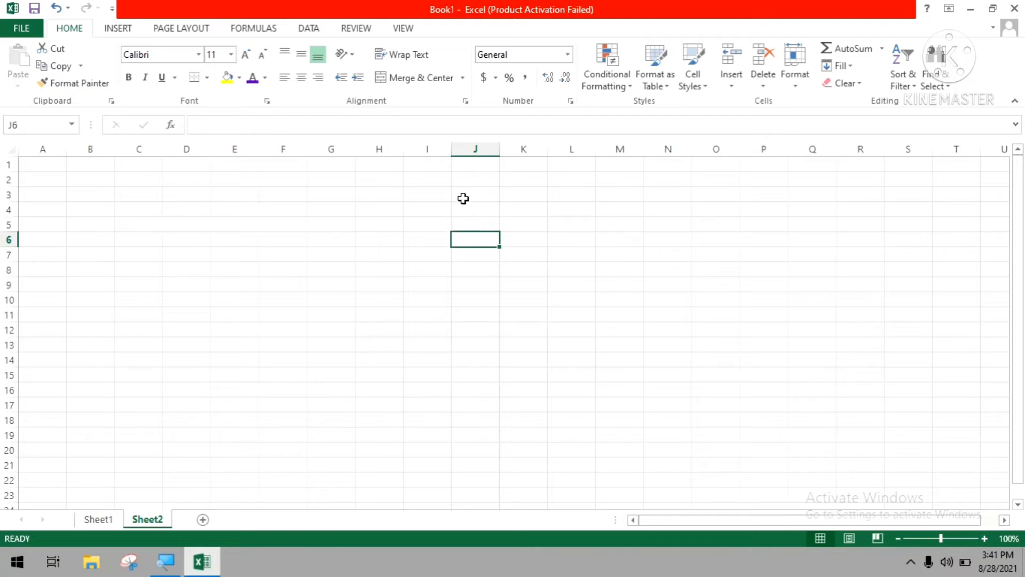
left_click(469, 225)
left_click_drag(470, 226, 471, 302)
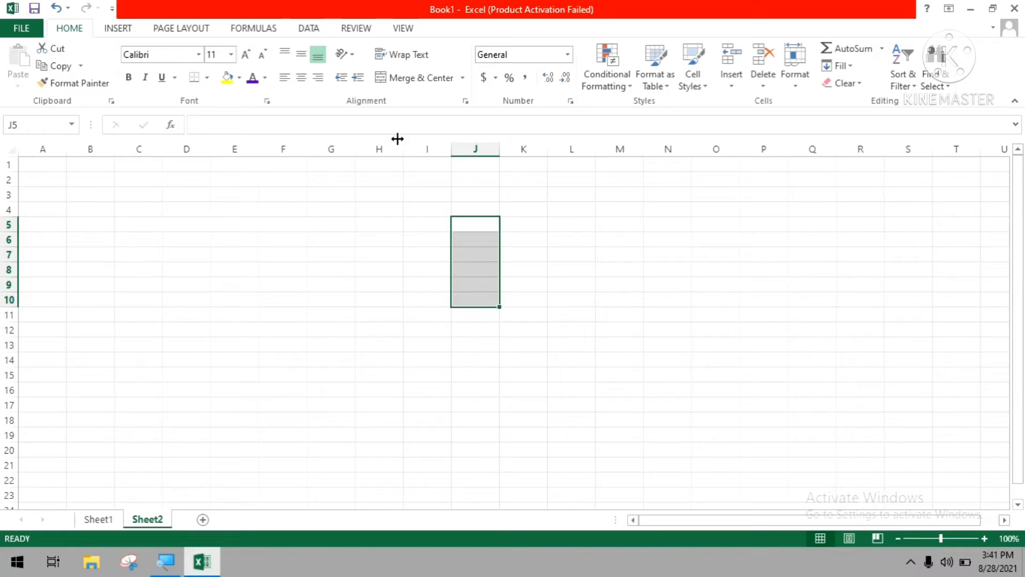
left_click(390, 84)
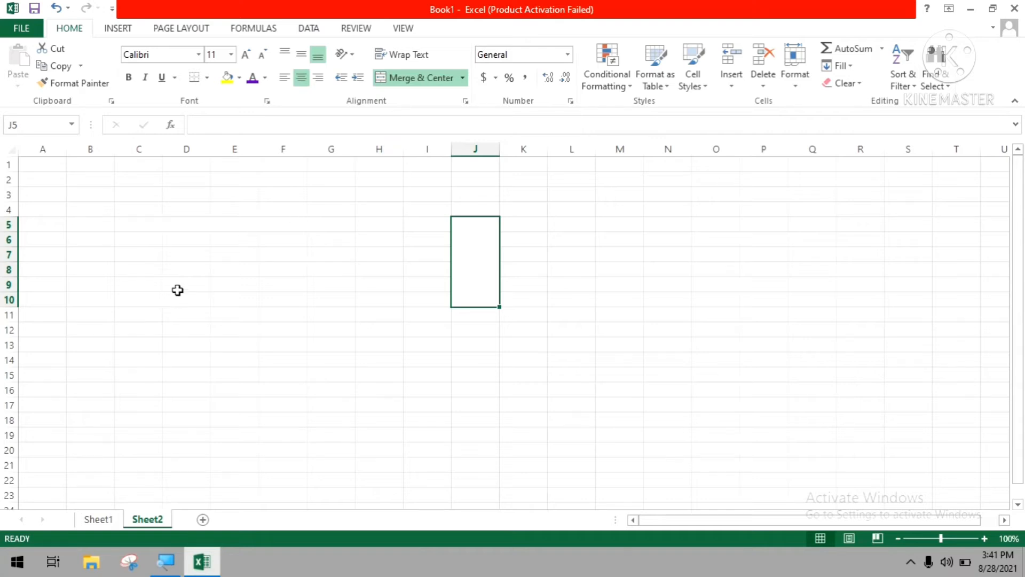
Merge and center the block E9:G13 into a single cell.
left_click(225, 282)
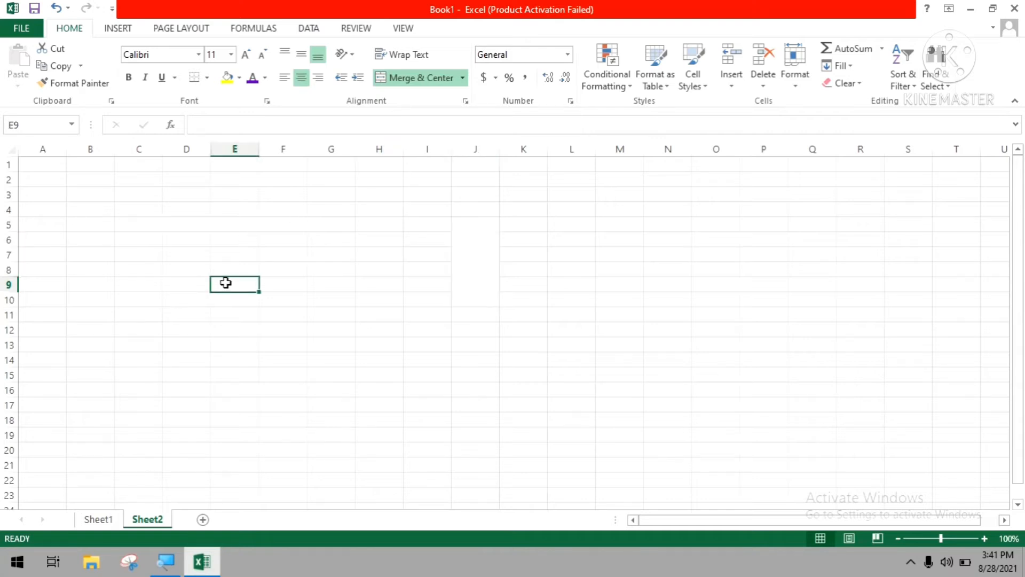
left_click_drag(226, 282, 337, 344)
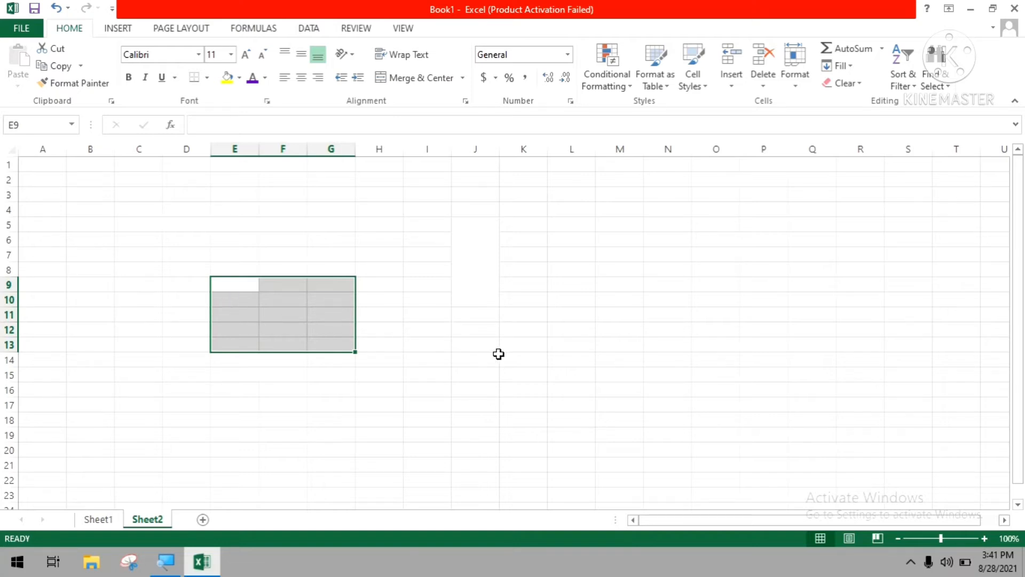
left_click(389, 80)
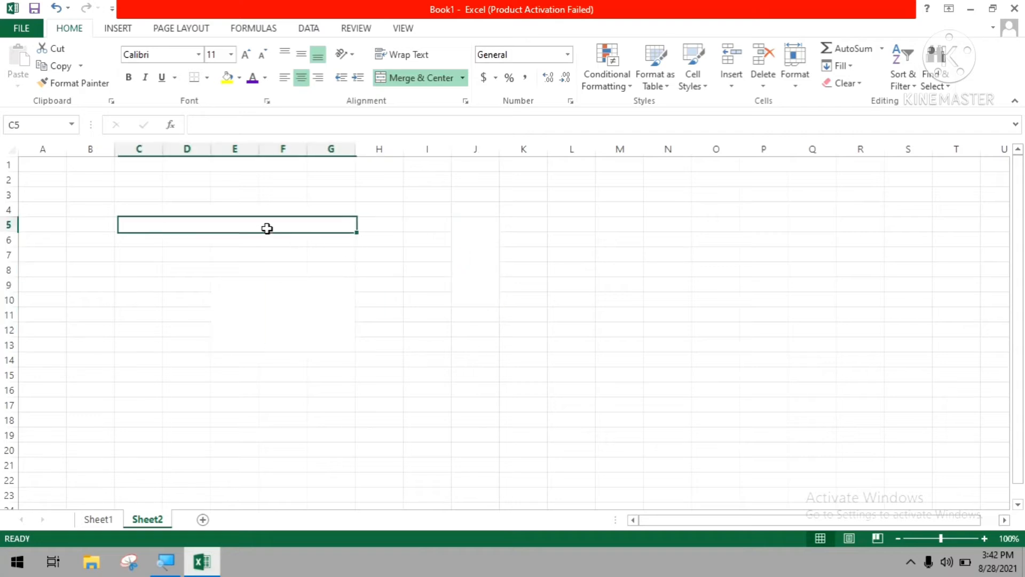
Check the merged cells J5:J10 and C5:G5, and look at the worksheet's print preview in between.
left_click(479, 270)
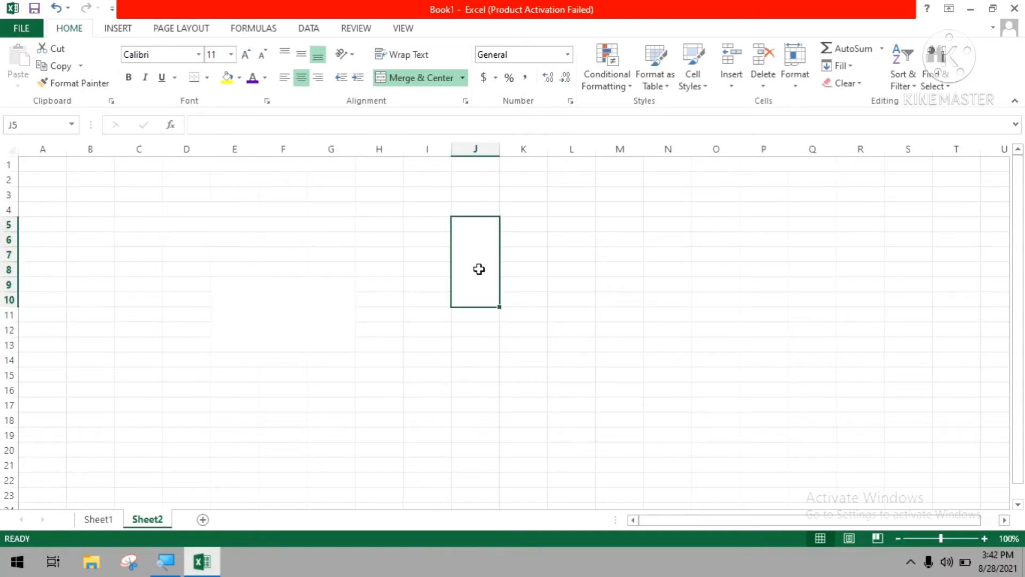
key("ctrl+p")
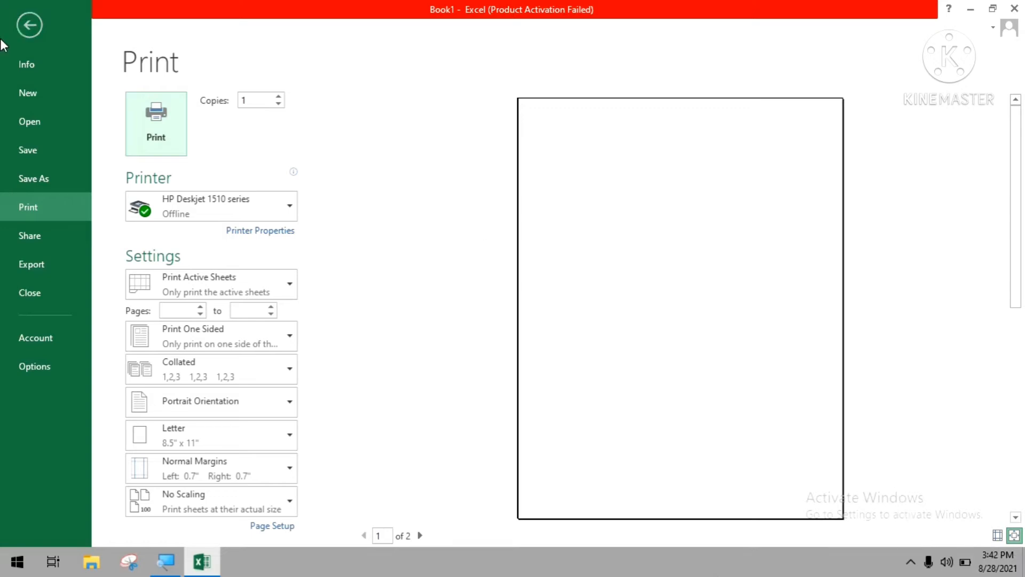
left_click(30, 25)
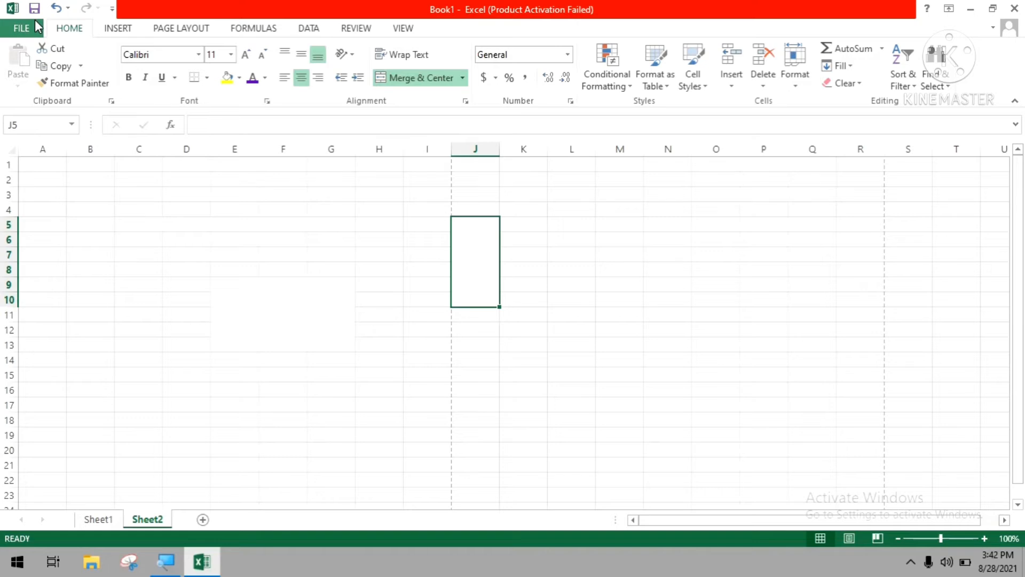
left_click(177, 283)
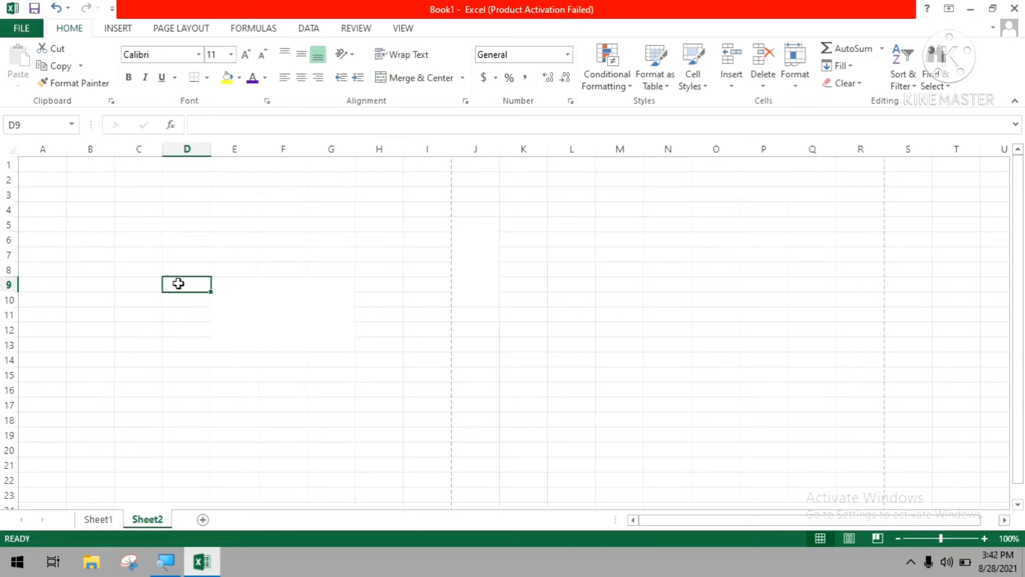
left_click_drag(136, 232, 331, 224)
key("alt+h")
key("m")
key("c")
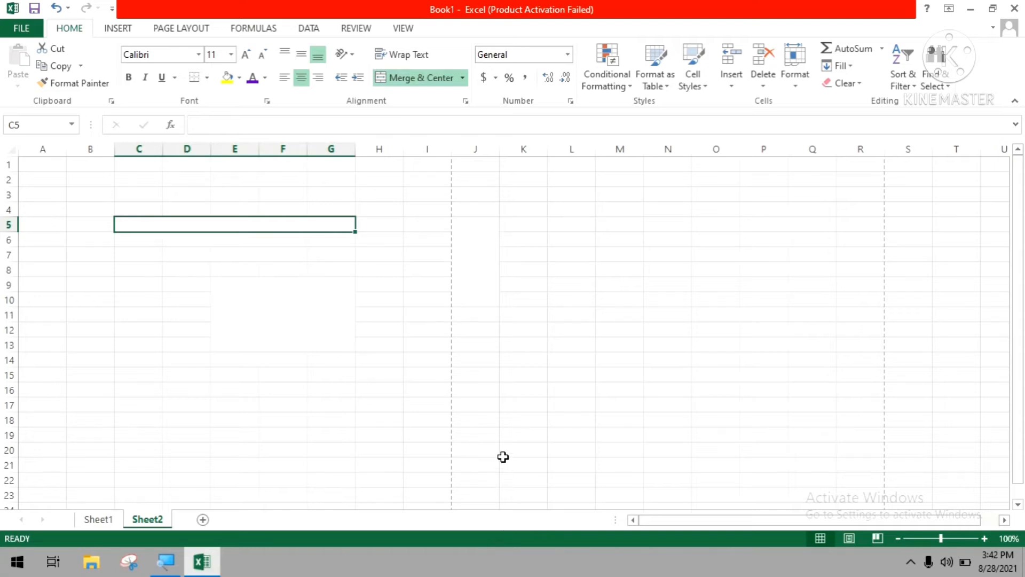
Enter "methodist" in N6 and in N8, then fit the width of column N to the text.
left_click(652, 239)
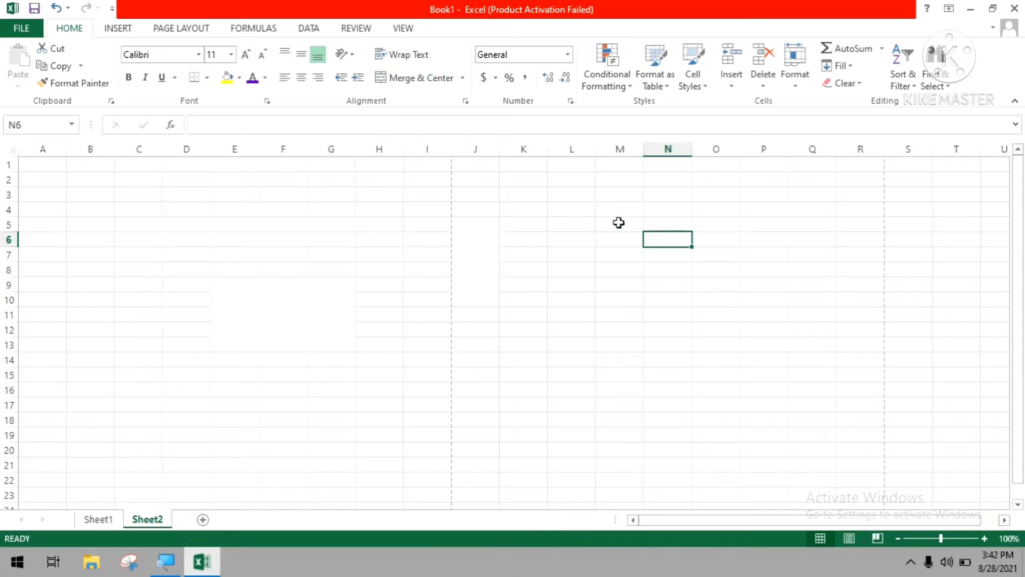
type("methodi")
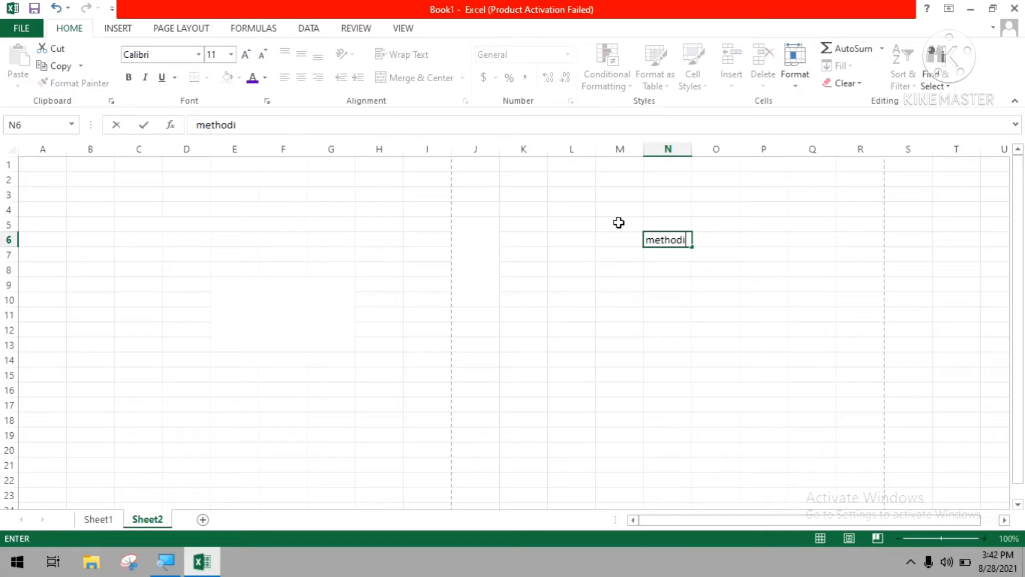
key("Return")
key("Return")
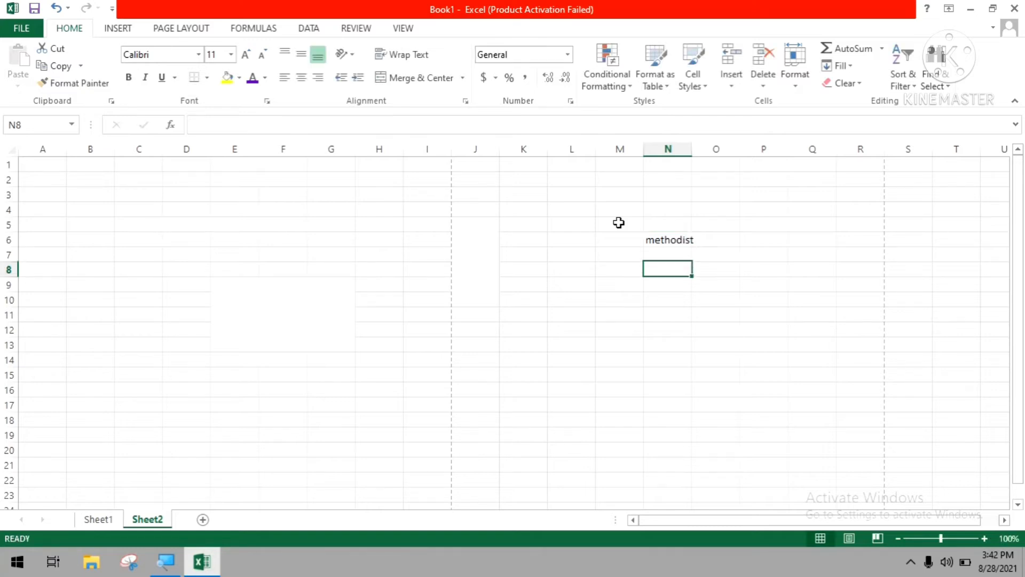
type("methodist")
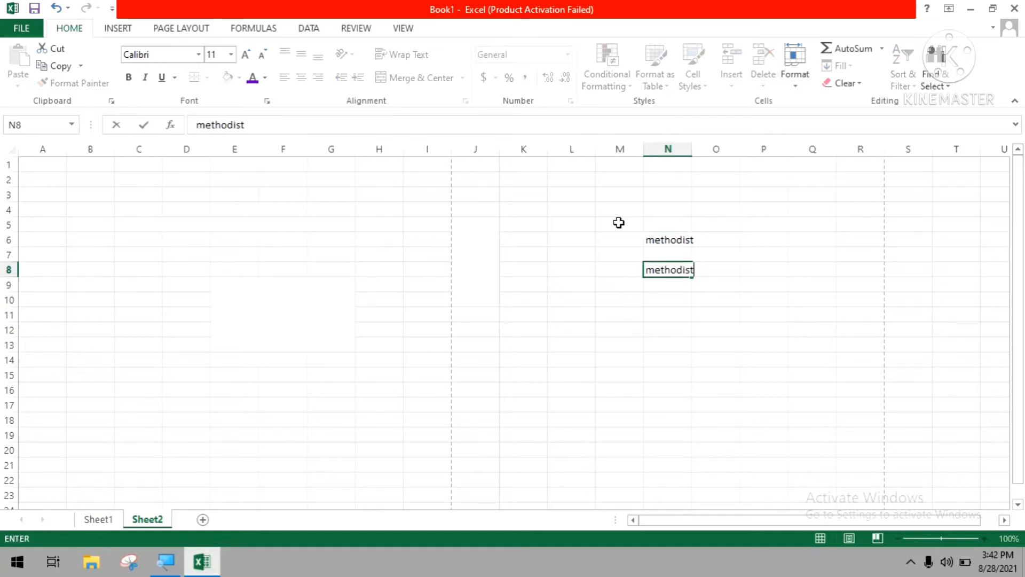
key("Return")
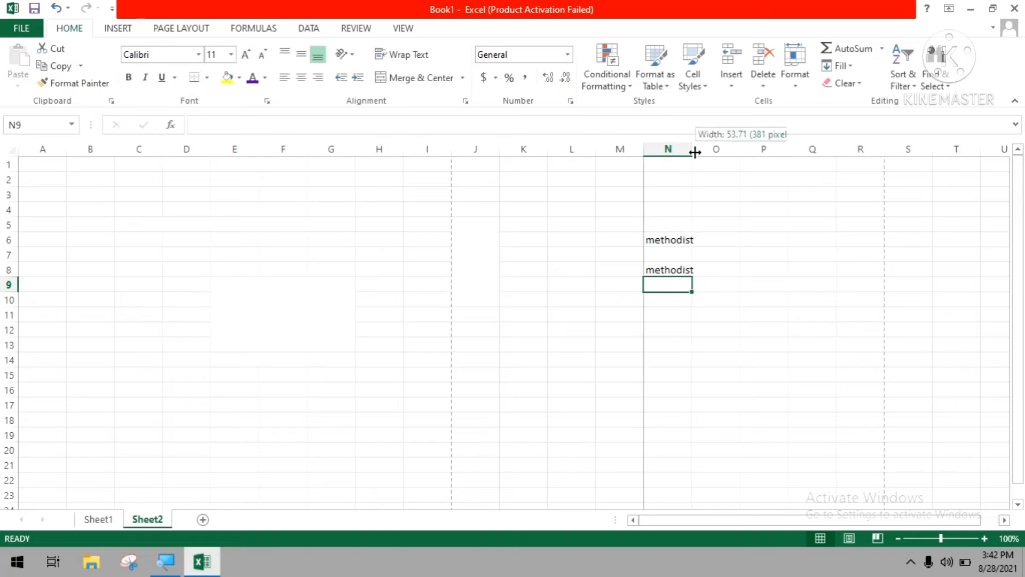
double_click(695, 153)
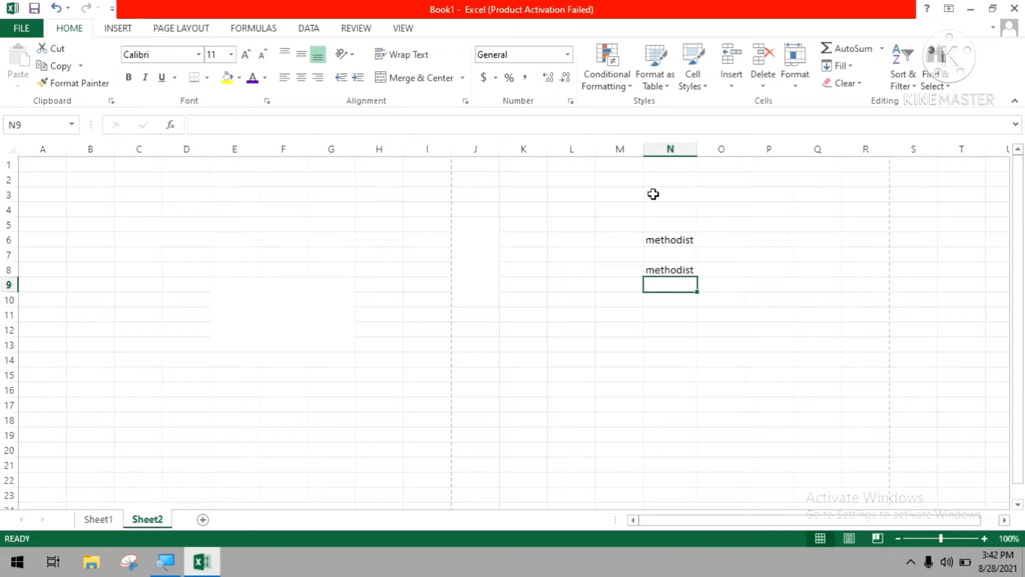
Delete the text in N6 and move the selection to N7.
key("Up")
left_click(666, 230)
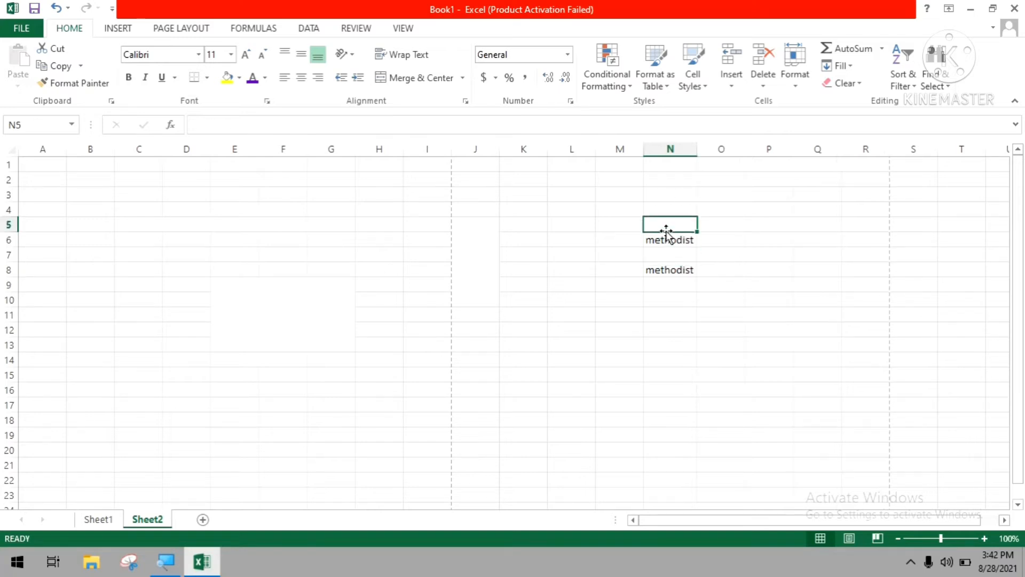
key("Down")
key("Delete")
key("Down")
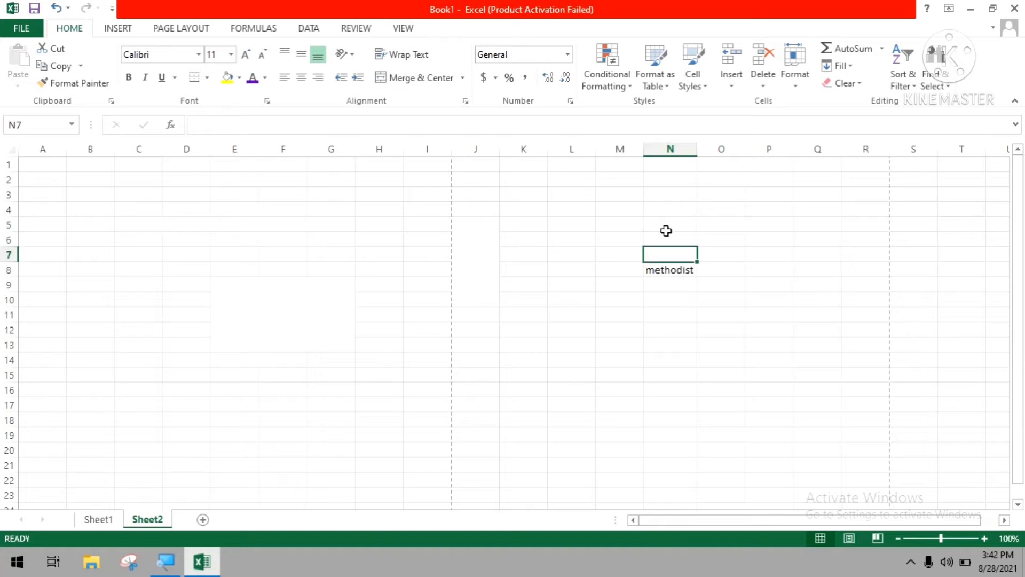
Delete the text in N8 and enter "methodist 6" in B2.
key("Down")
key("Delete")
left_click(70, 182)
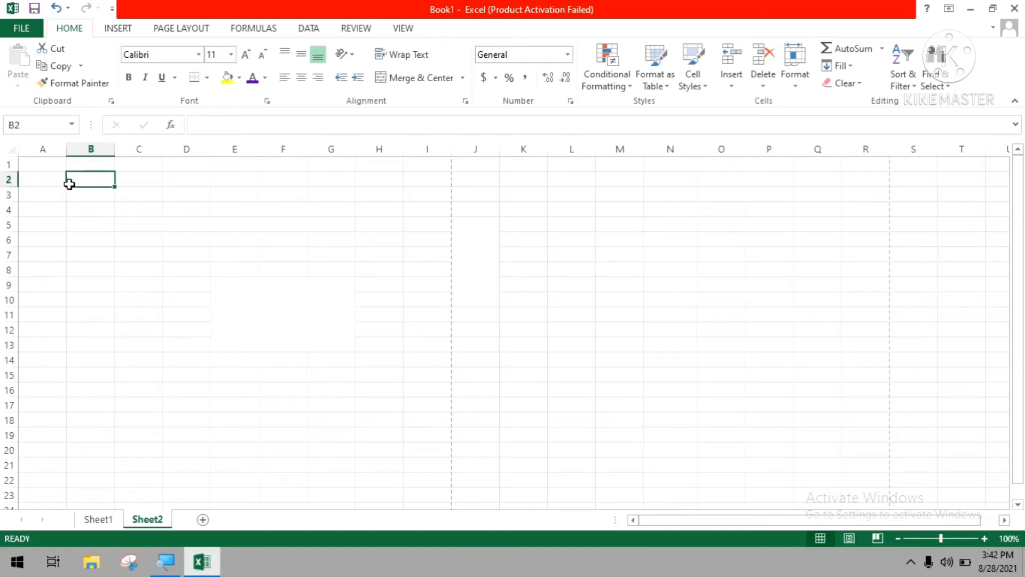
type("metho")
type("st")
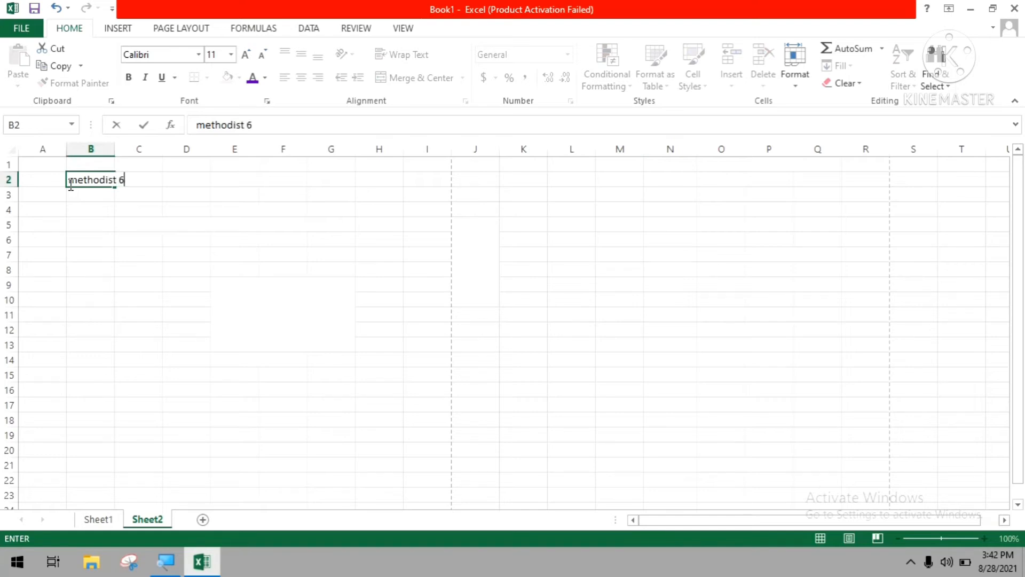
type(" 6")
key("Return")
Enter "methodist 6" in E2 as well.
key("Up")
key("Right")
key("Right")
key("Right")
type("methodist 6")
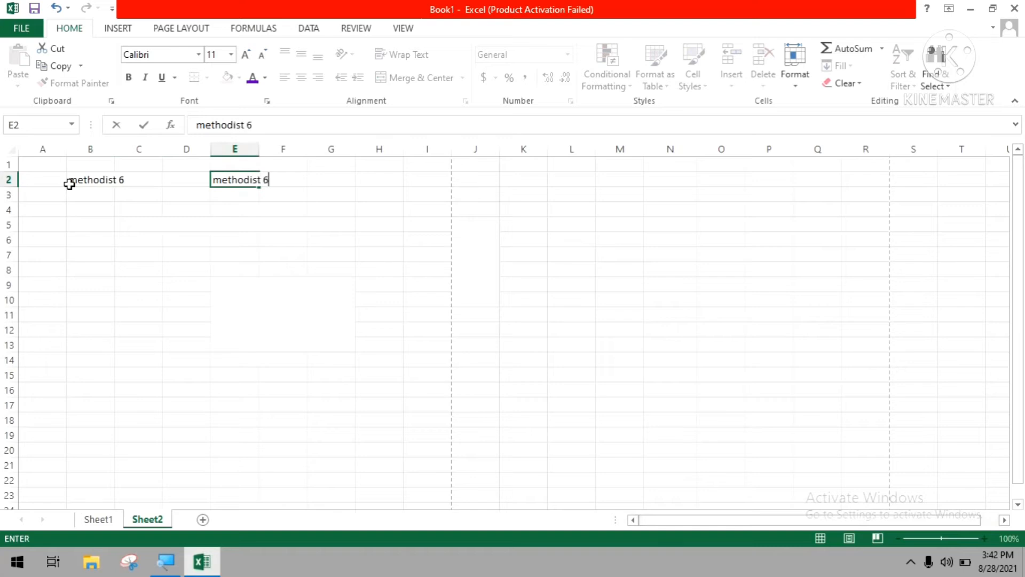
Widen columns B and E so that each fits its "methodist 6" text.
left_click(110, 147)
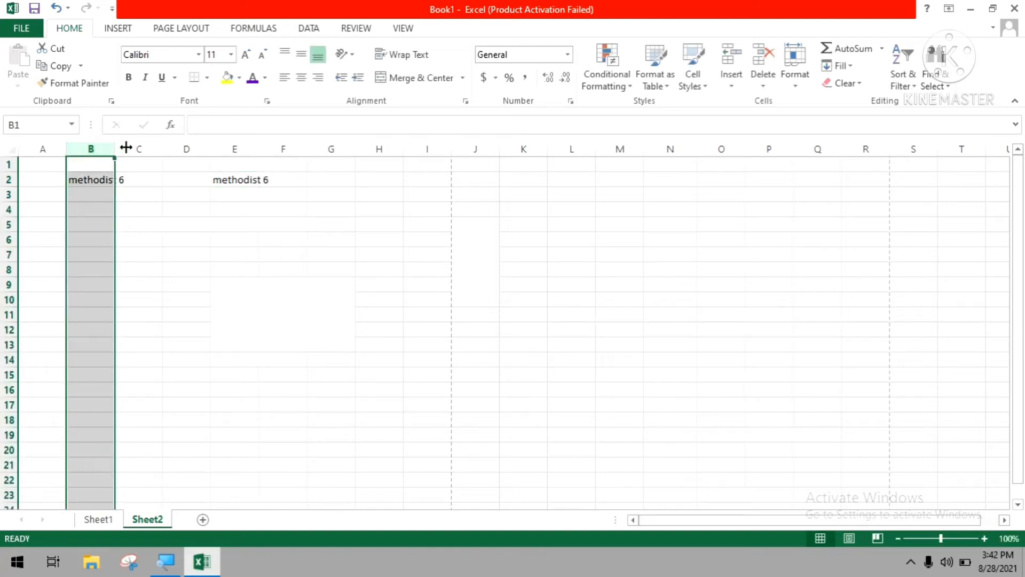
left_click_drag(115, 148, 123, 147)
left_click(272, 147)
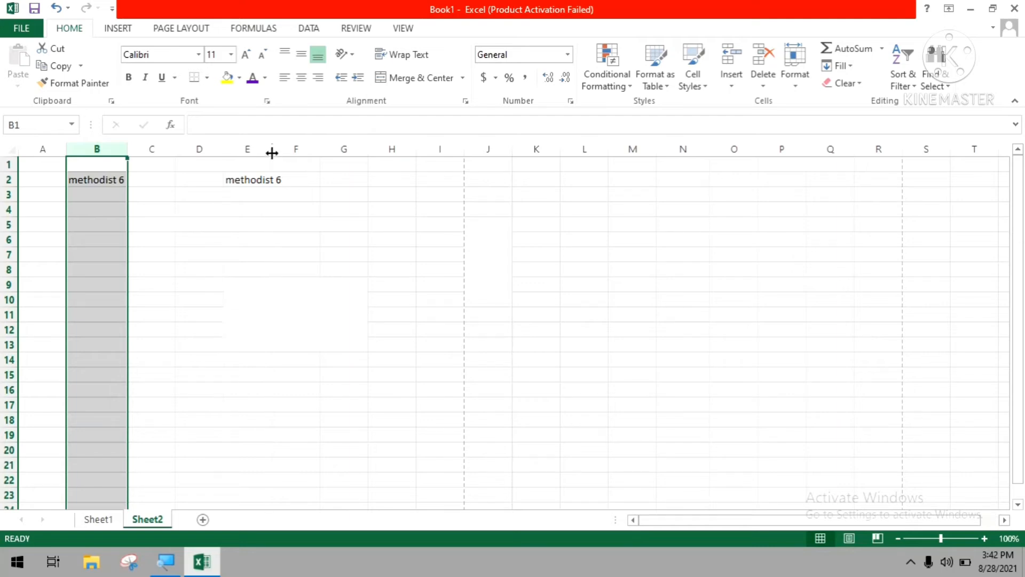
double_click(272, 153)
left_click(320, 231)
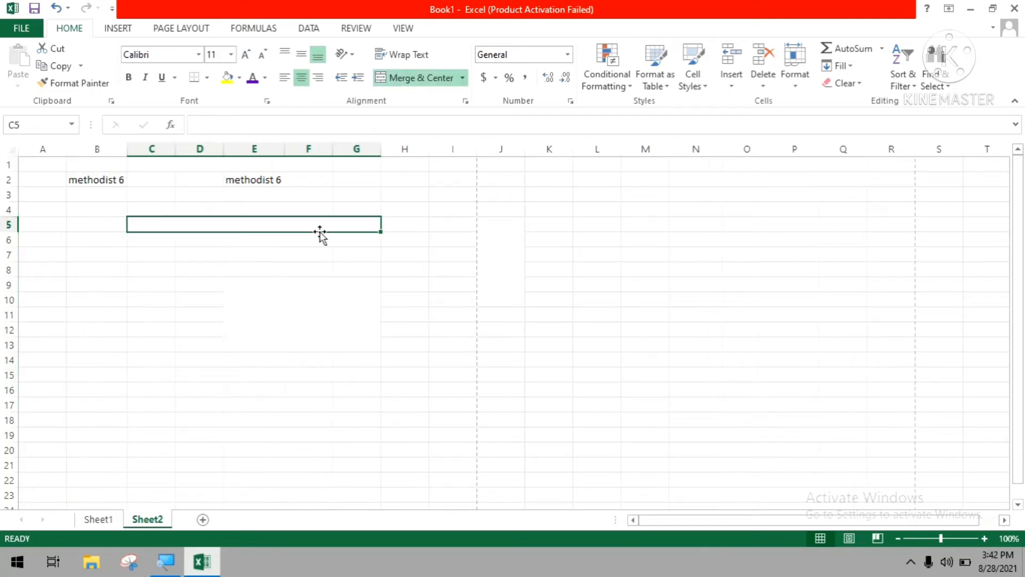
Check how the two "methodist 6" entries look in the print preview, and return to the worksheet.
key("ctrl+p")
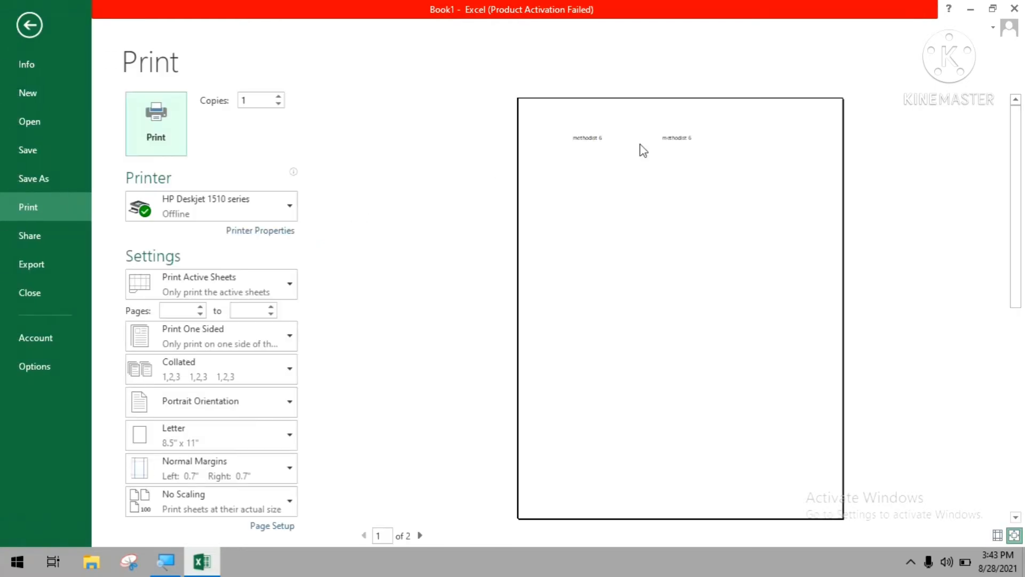
left_click(729, 175)
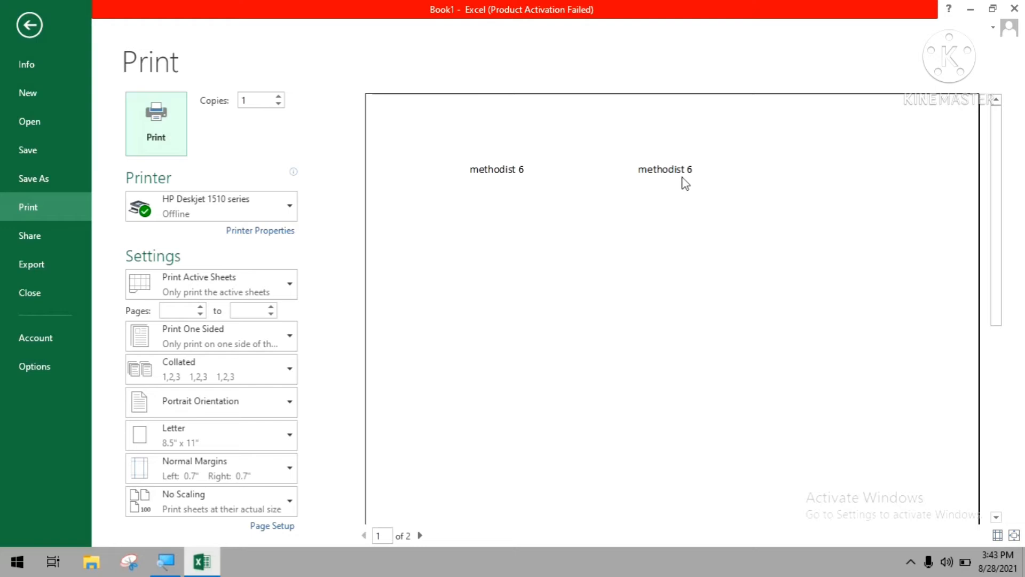
left_click(590, 172)
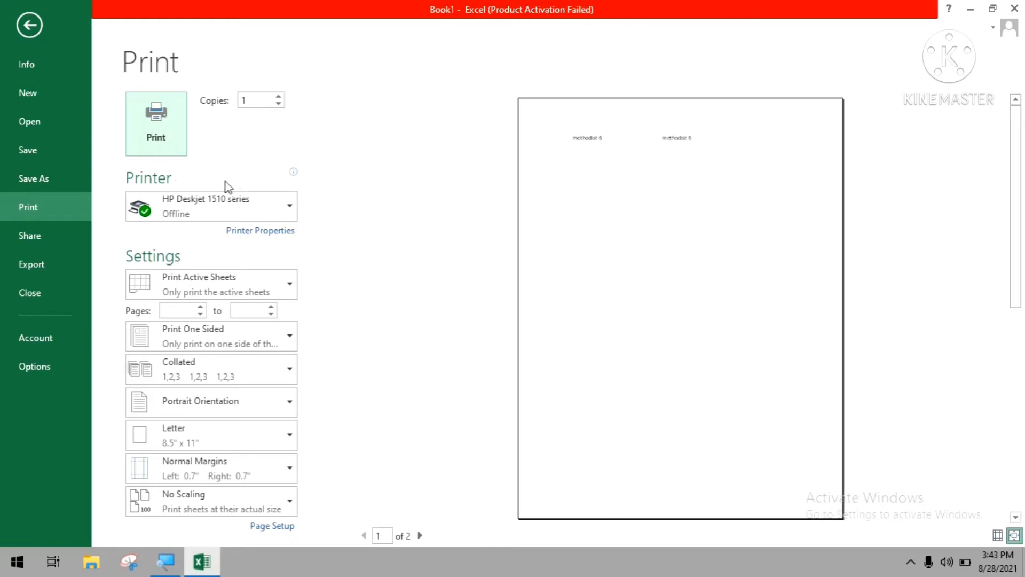
left_click(29, 25)
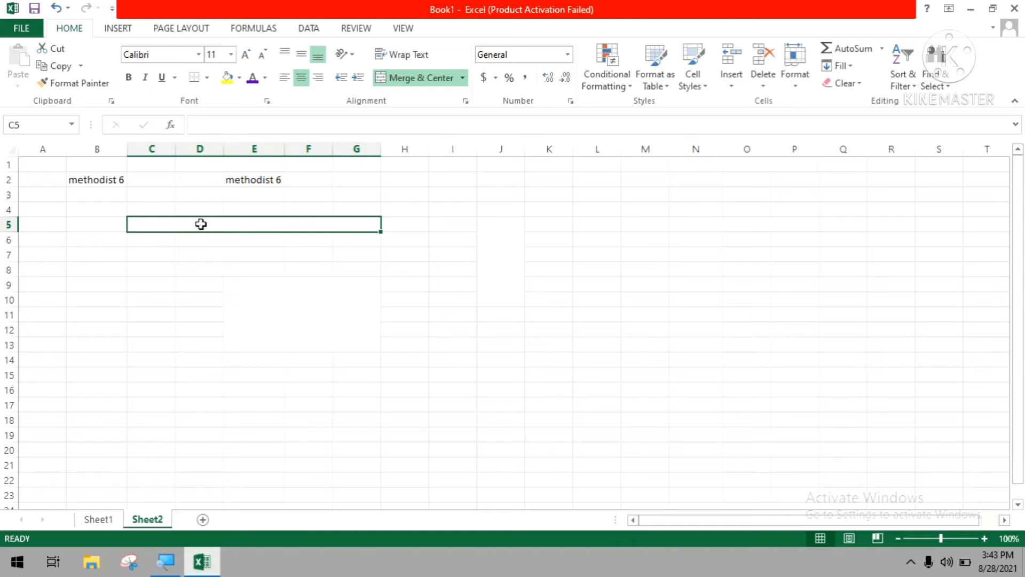
left_click(117, 280)
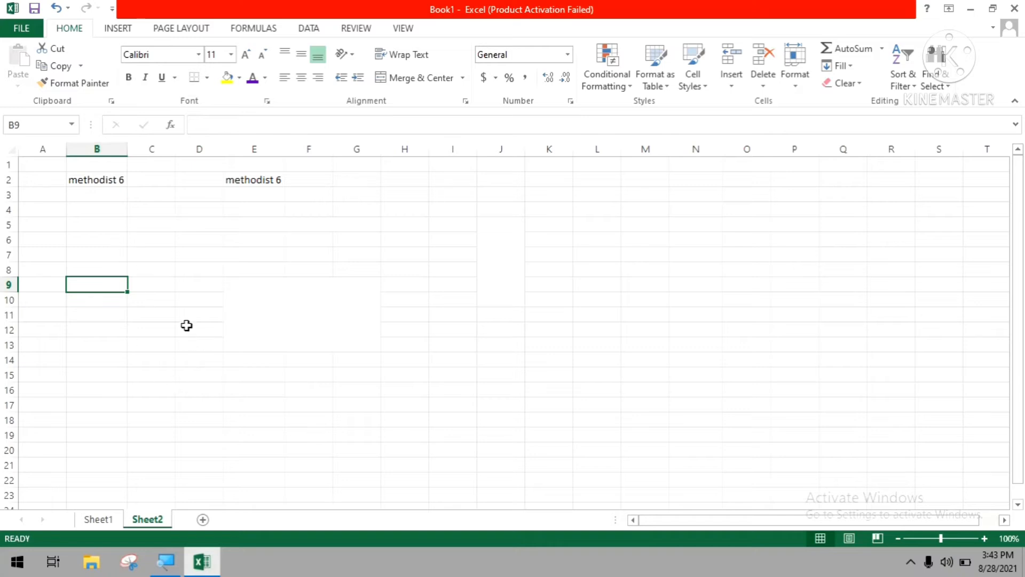
Examine the border types available for cell B2 without applying one.
left_click(84, 178)
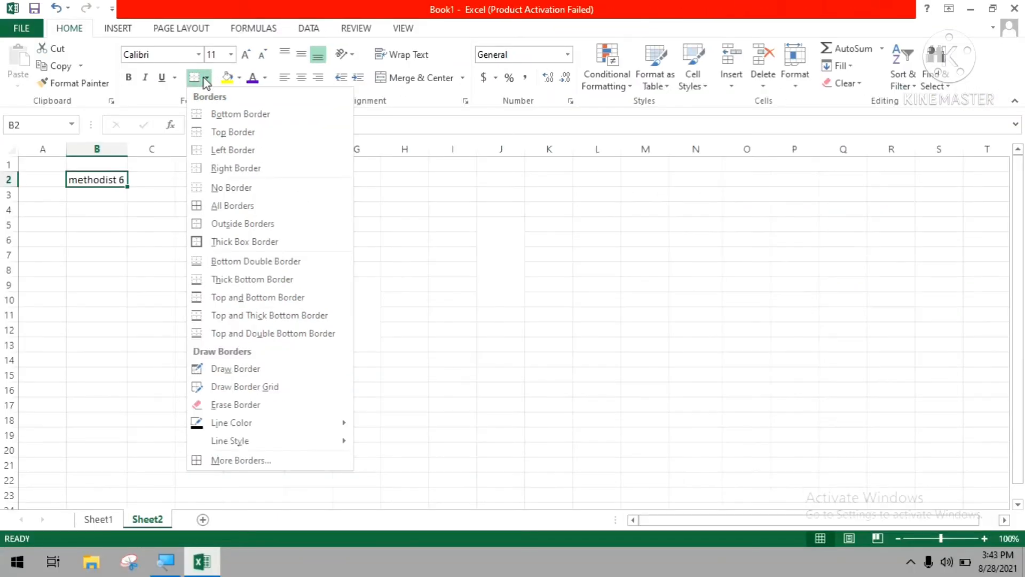
left_click(247, 279)
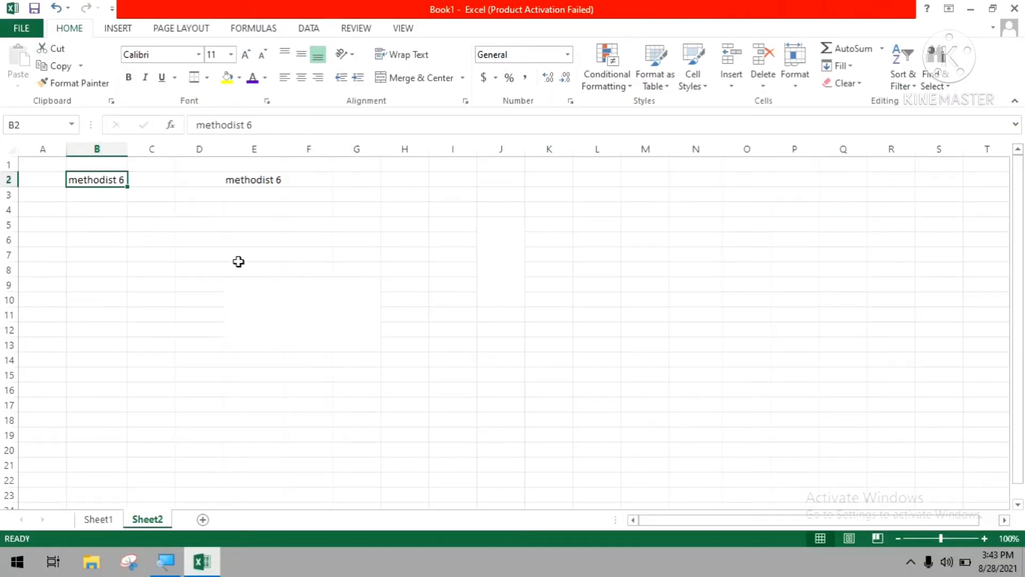
left_click(208, 80)
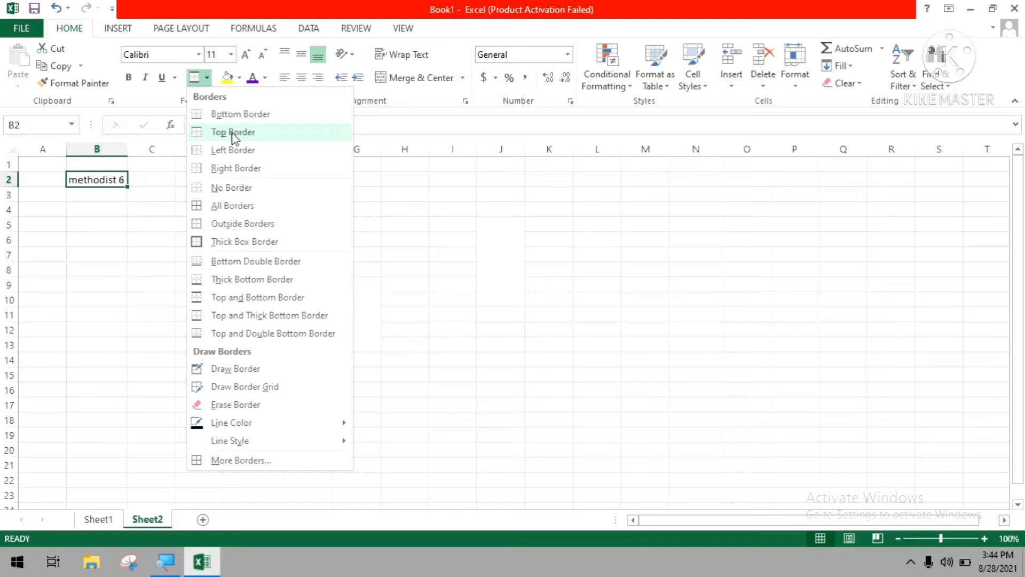
left_click(227, 184)
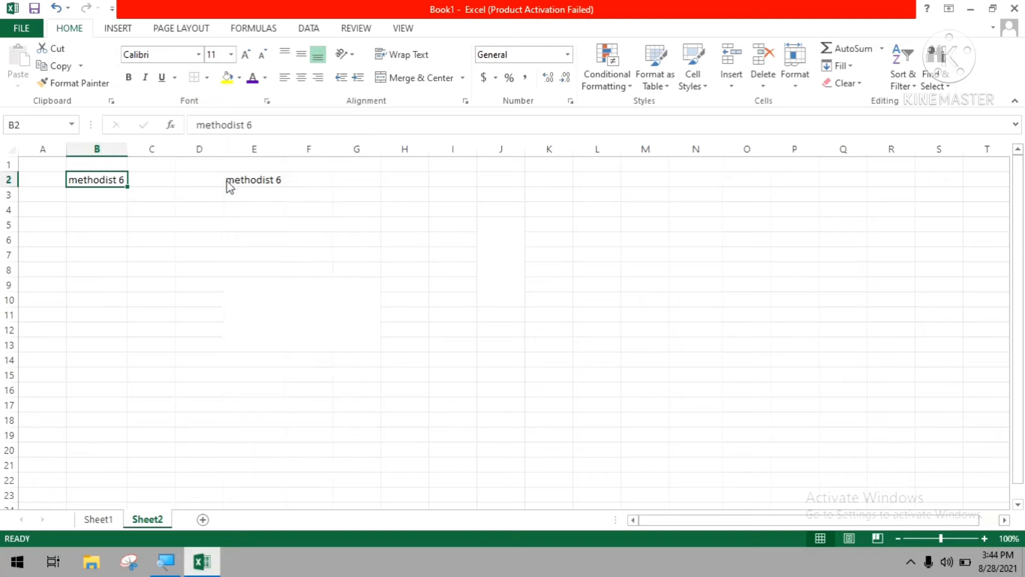
left_click(207, 78)
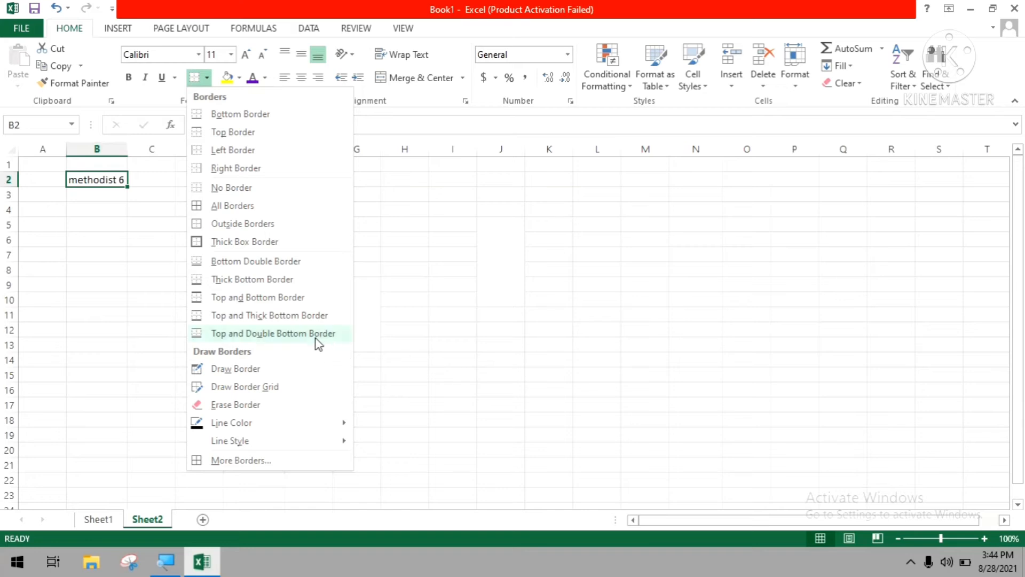
left_click(80, 245)
left_click_drag(131, 239, 80, 240)
left_click(86, 178)
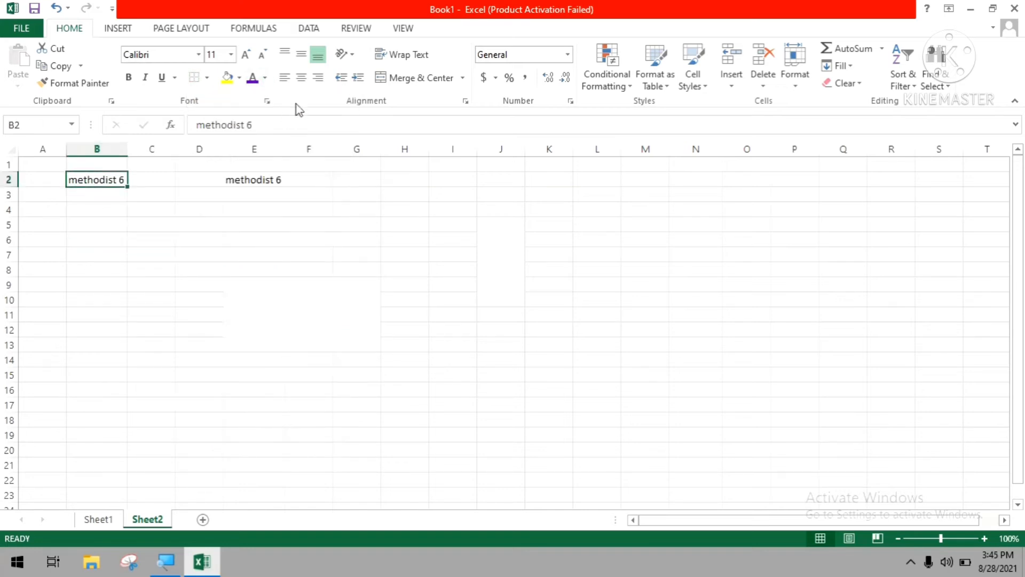
Apply a bottom border to the merged cell E9:G13 and deselect it to check the line.
left_click(272, 343)
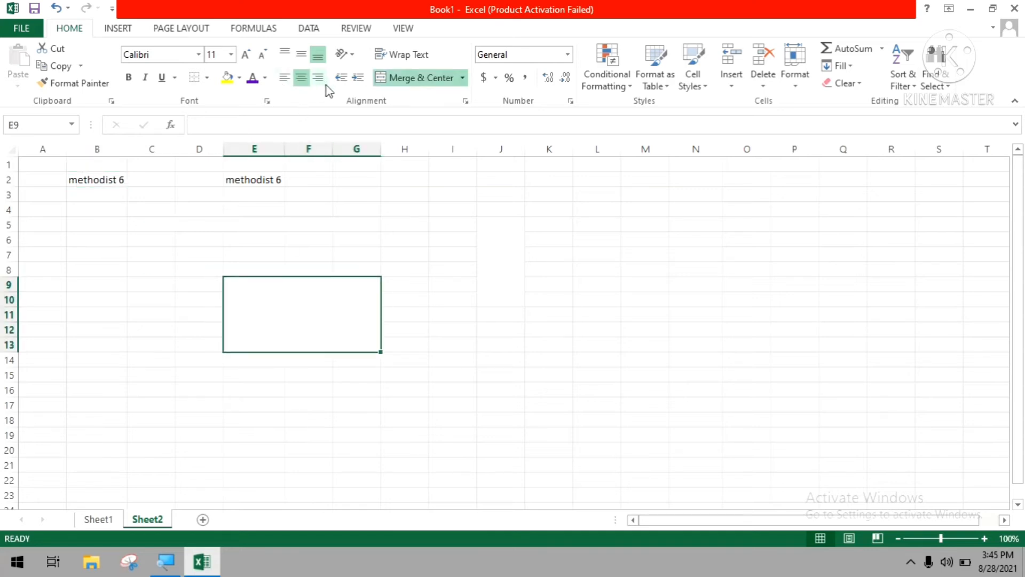
left_click(207, 77)
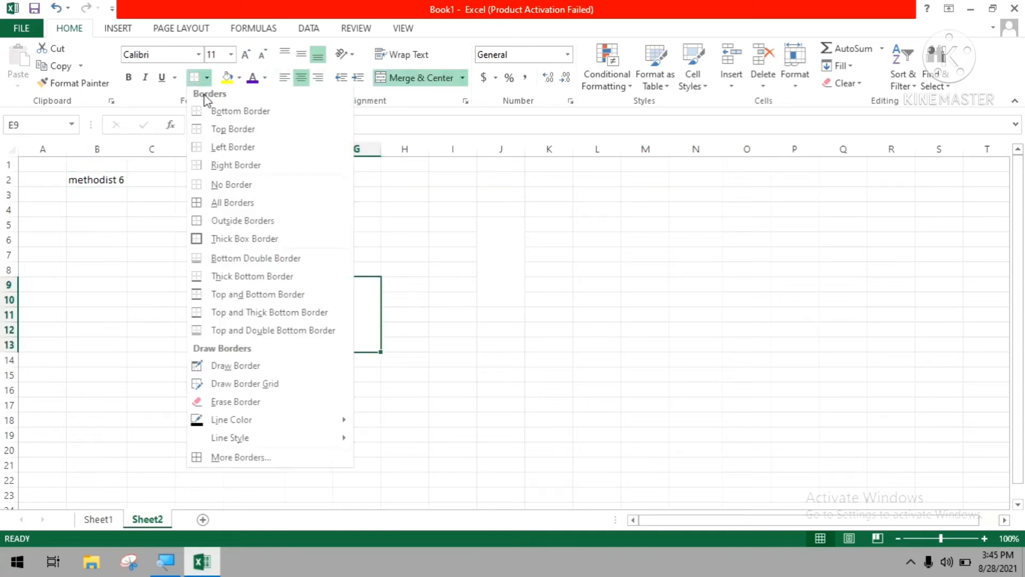
left_click(229, 115)
left_click(435, 330)
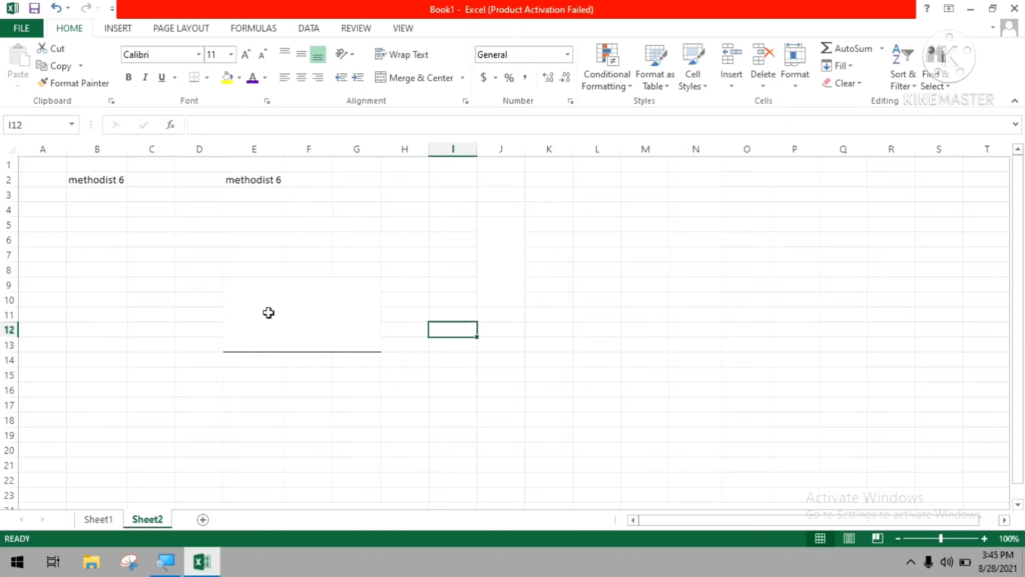
Try a top border with I12 selected, and undo the recent border changes, including the merged cell's bottom border.
left_click(207, 77)
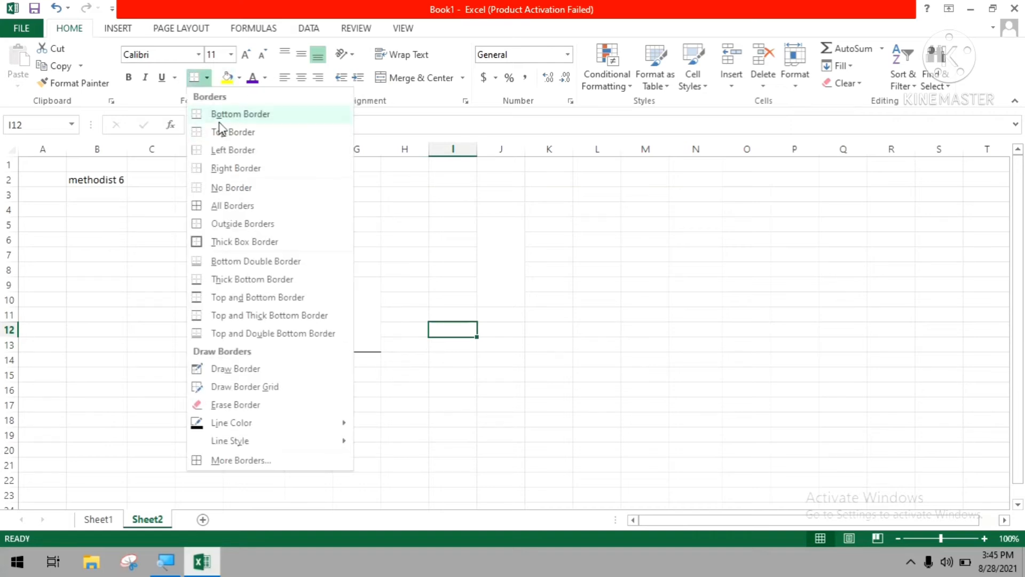
left_click(222, 134)
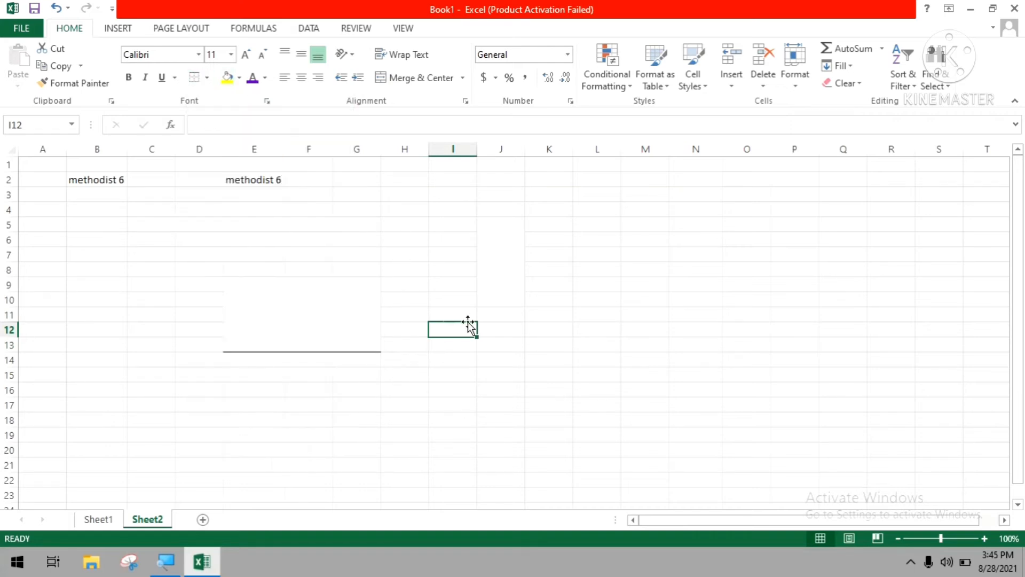
left_click(355, 307)
key("ctrl+z")
key("ctrl+z")
Apply a top border to the merged cell E9:G13.
left_click(206, 78)
left_click(219, 149)
left_click(441, 314)
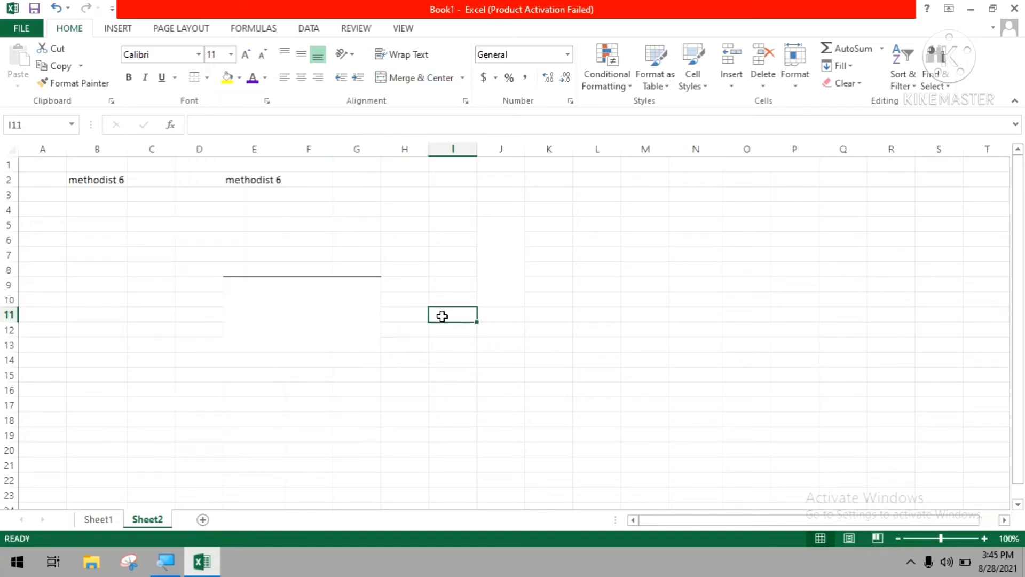
Add a left border to the merged cell E9:G13 and deselect it to check the line.
left_click(284, 313)
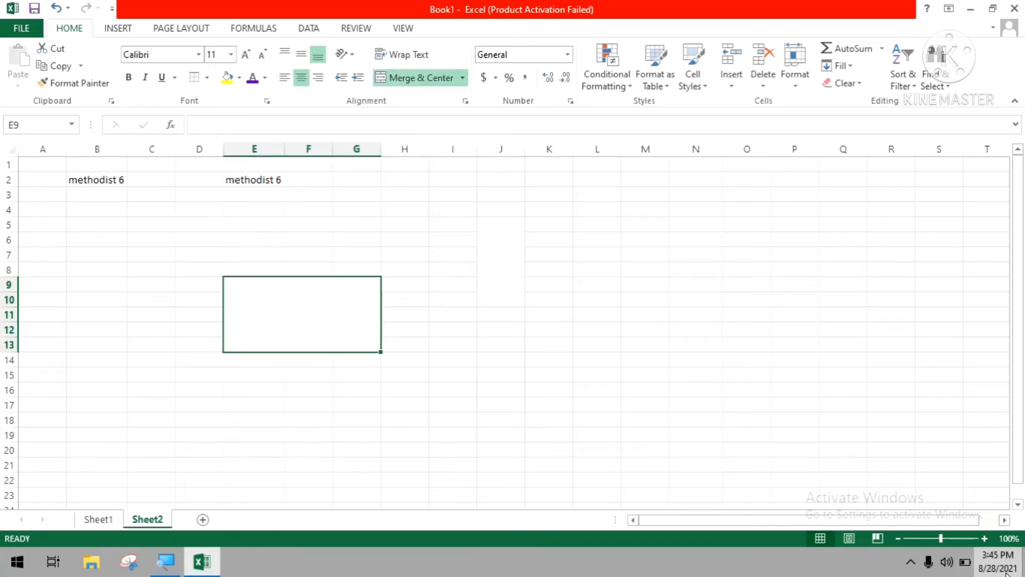
left_click(984, 538)
left_click(985, 539)
left_click(985, 538)
left_click(984, 538)
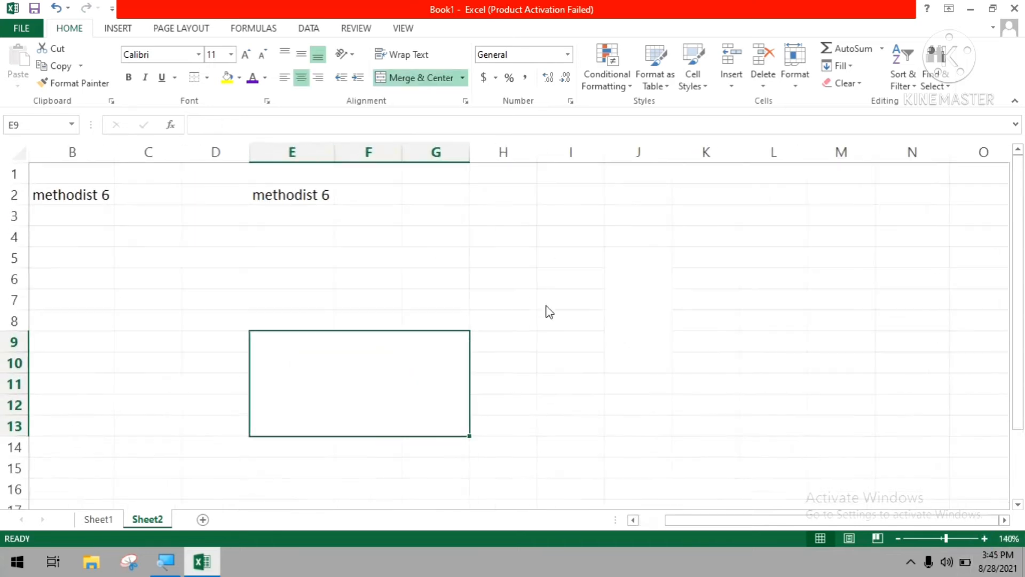
left_click(207, 78)
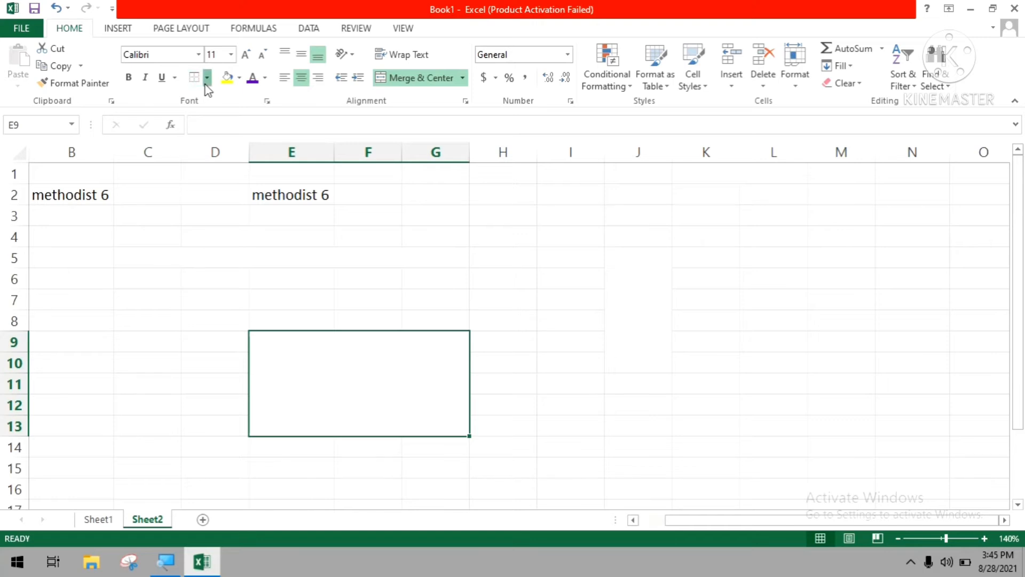
left_click(232, 154)
left_click(615, 420)
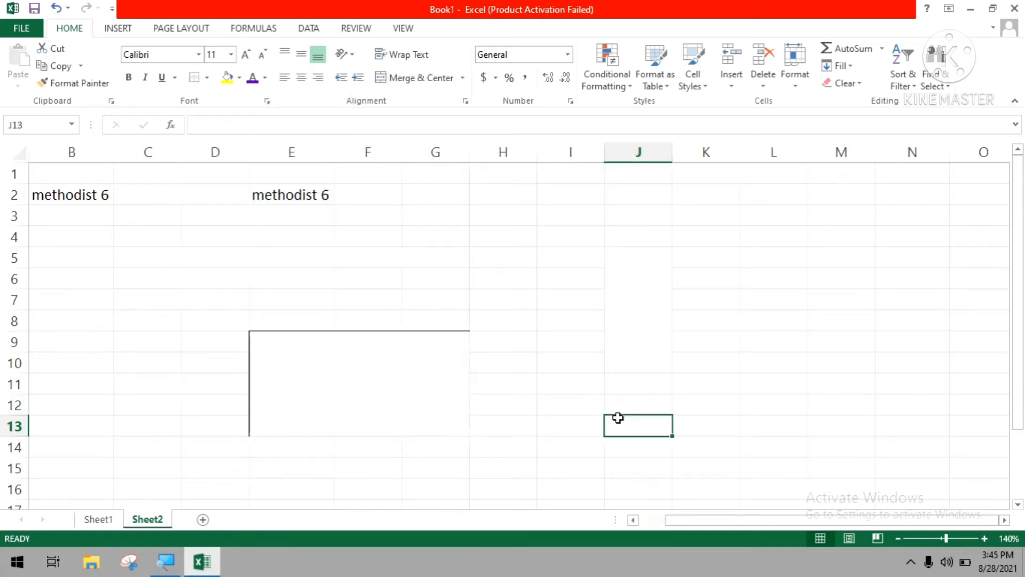
Try the top border option again on the merged cell E9:G13 and undo its left border.
left_click(205, 79)
left_click(250, 141)
left_click(435, 414)
left_click(208, 80)
left_click(213, 130)
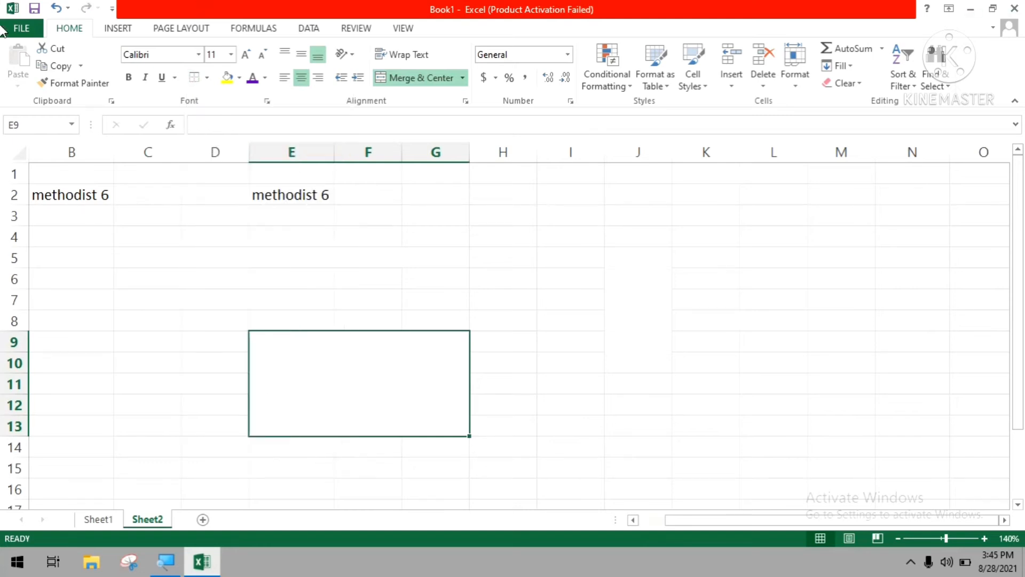
Add a right border to the merged cell E9:G13 and deselect it to check the line.
left_click(197, 266)
left_click(297, 367)
left_click(208, 78)
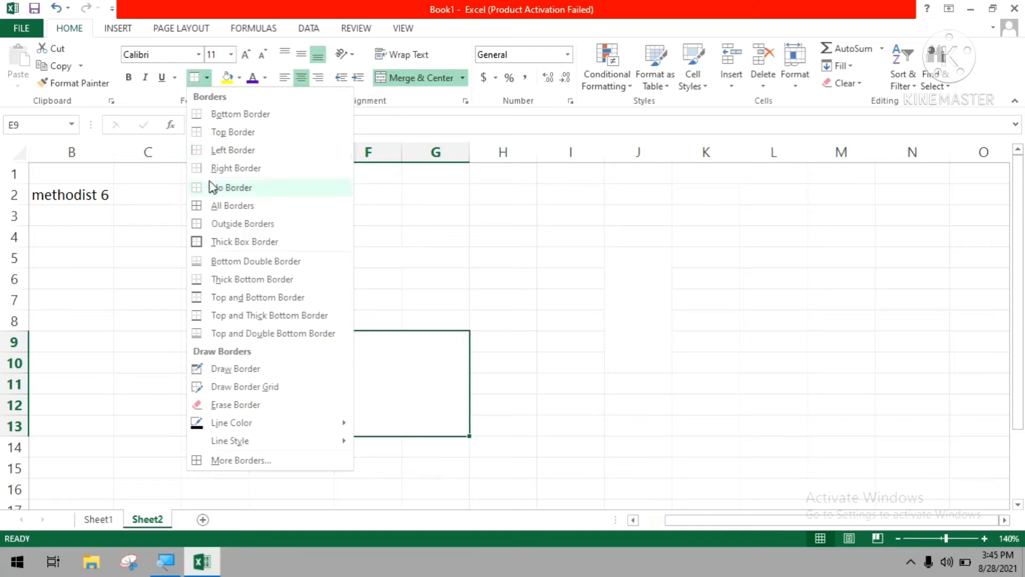
left_click(212, 170)
left_click(665, 420)
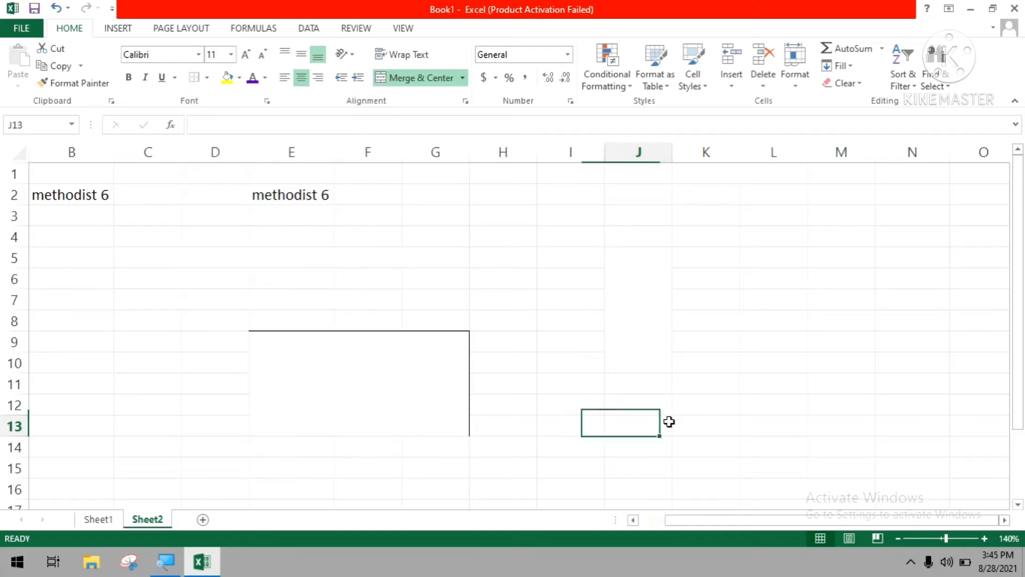
Apply a thick box border around the merged cell E9:G13.
left_click(396, 410)
left_click(207, 78)
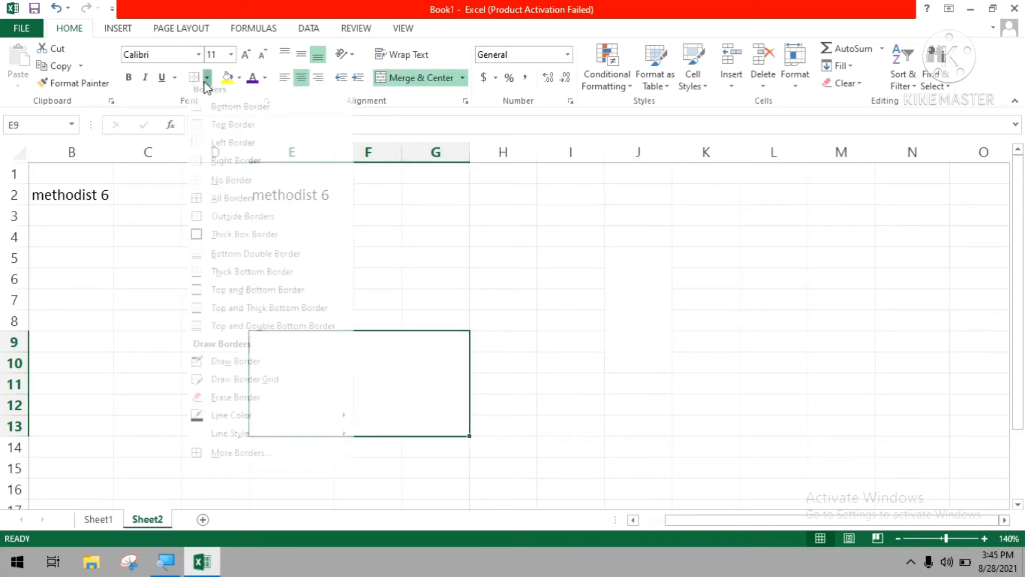
left_click(219, 241)
left_click(559, 302)
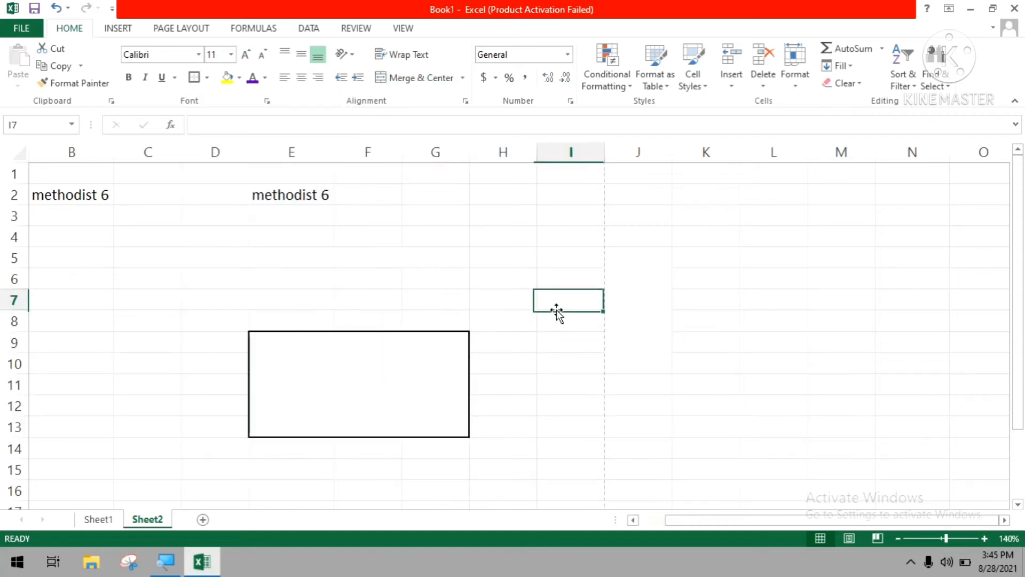
Undo the thick box border and the right border on the merged cell E9:G13, and select that cell again.
left_click(313, 386)
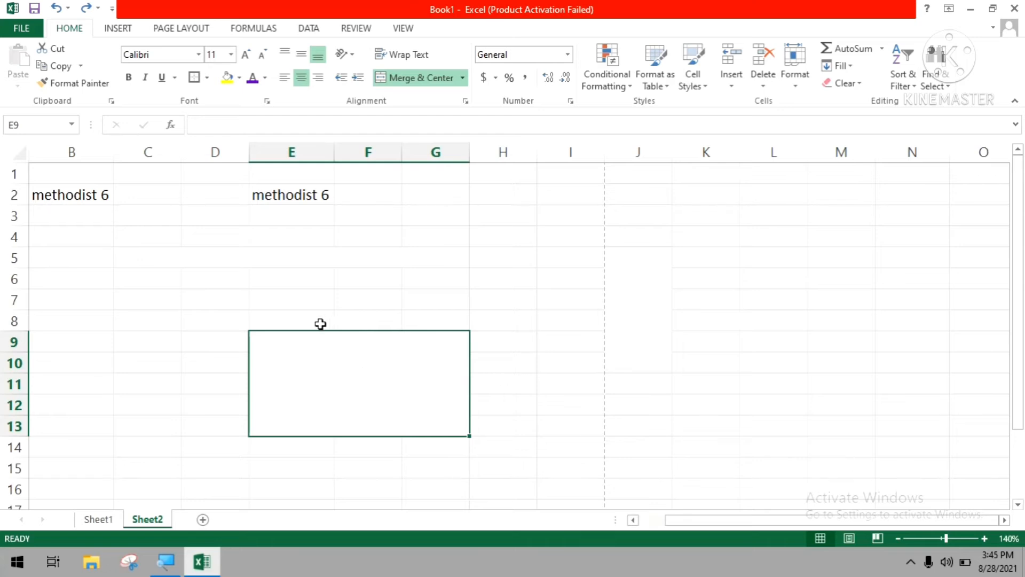
left_click(463, 321)
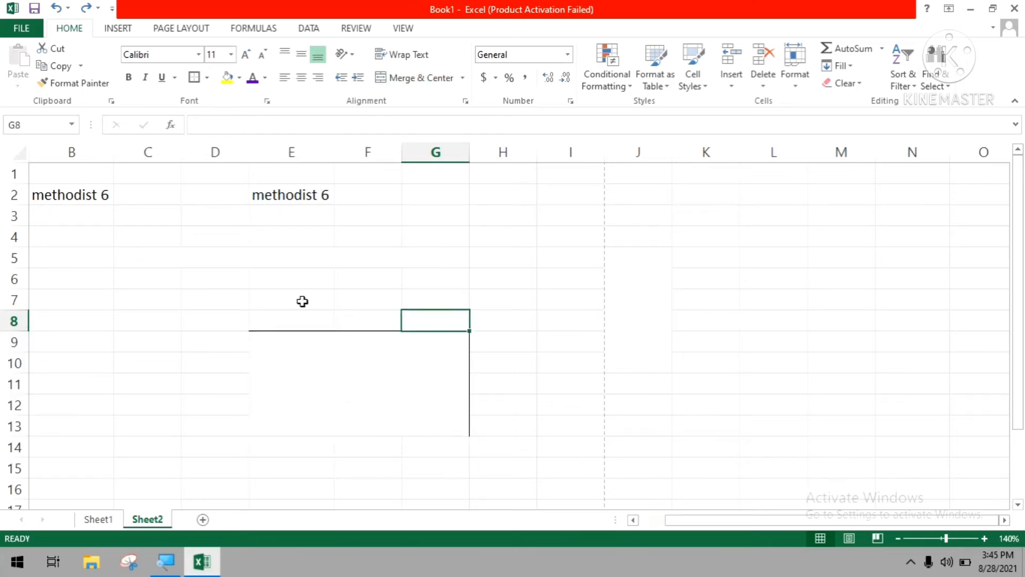
left_click(395, 400)
left_click(311, 236)
left_click(520, 303)
scroll(570, 293, "down", 2)
left_click(523, 357)
left_click(291, 338)
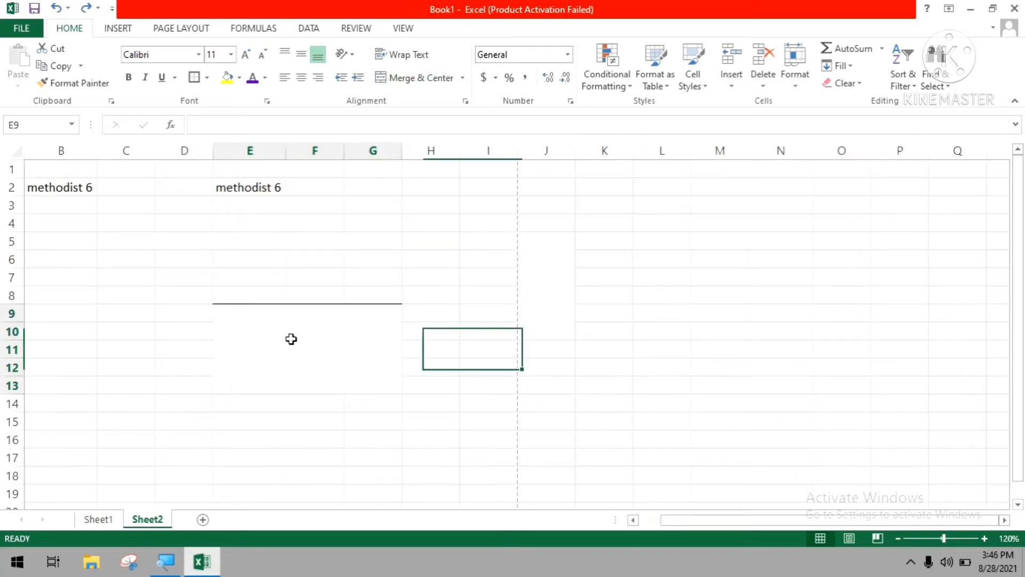
Apply All Borders to the merged cell E9:G13 and deselect it to check the lines.
left_click(206, 77)
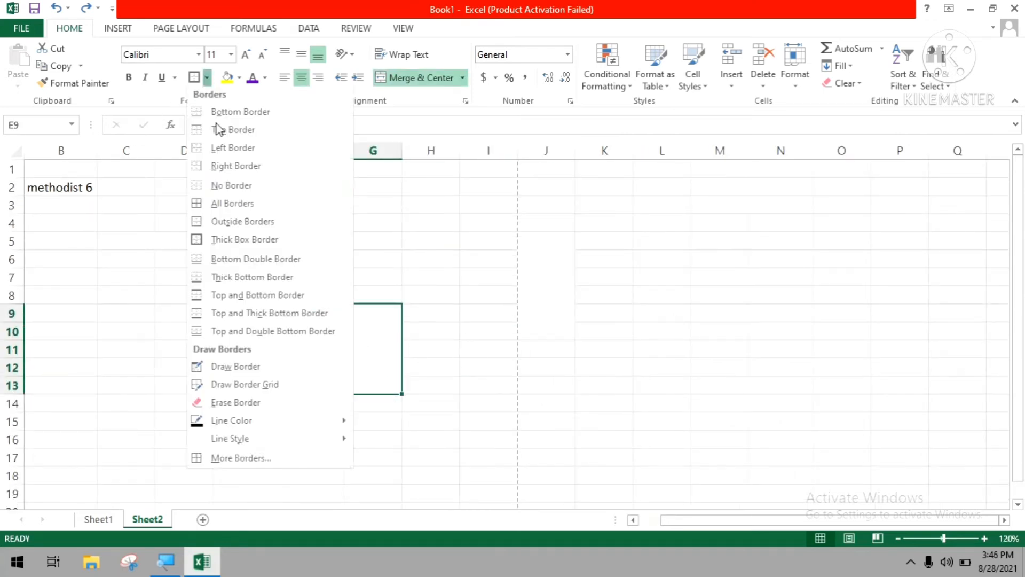
left_click(225, 206)
left_click(522, 228)
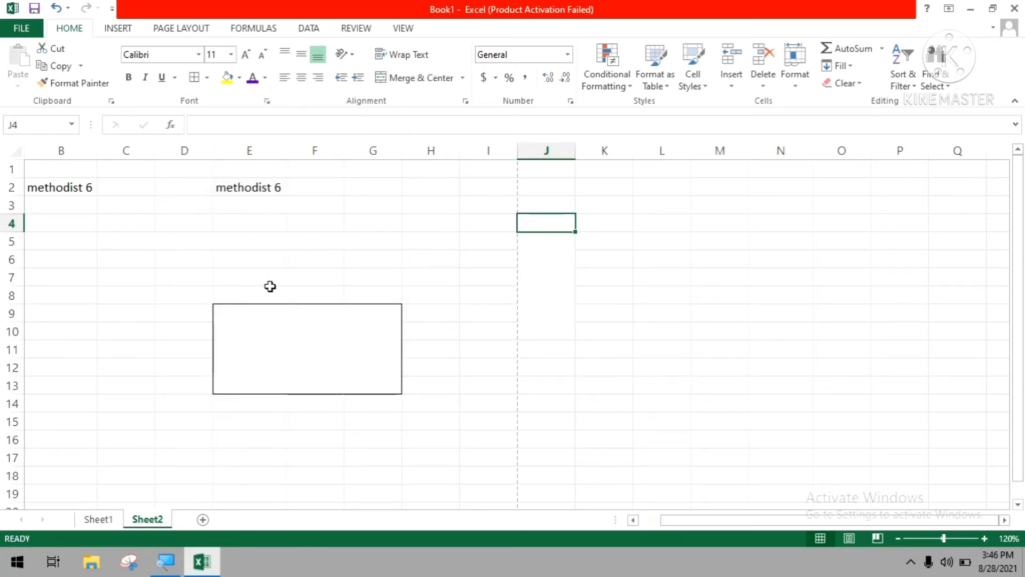
Apply All Borders to the "methodist 6" cells B2 and E2, then deselect them.
left_click_drag(810, 522, 796, 522)
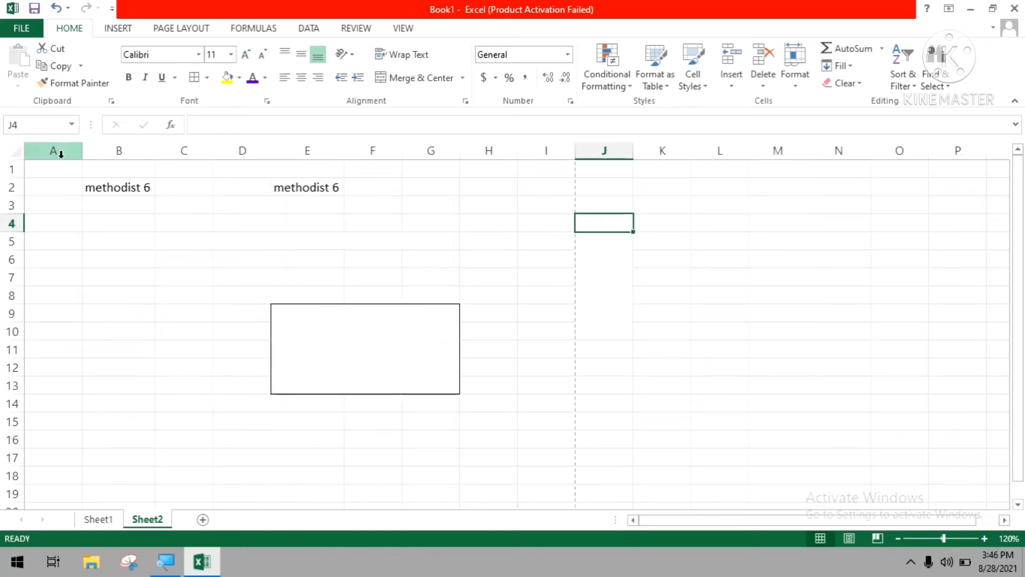
left_click(111, 189)
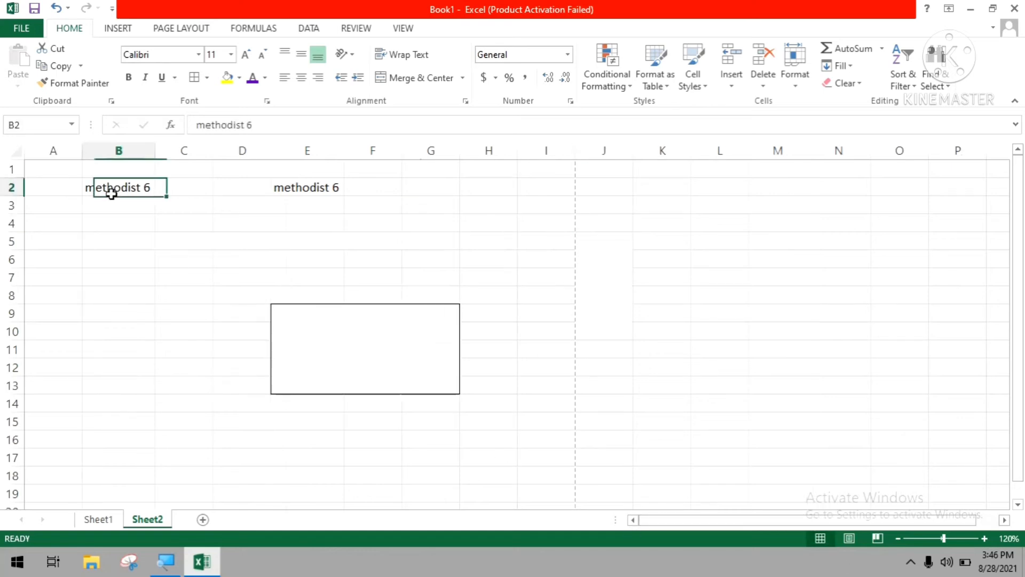
left_click(209, 81)
left_click(213, 203)
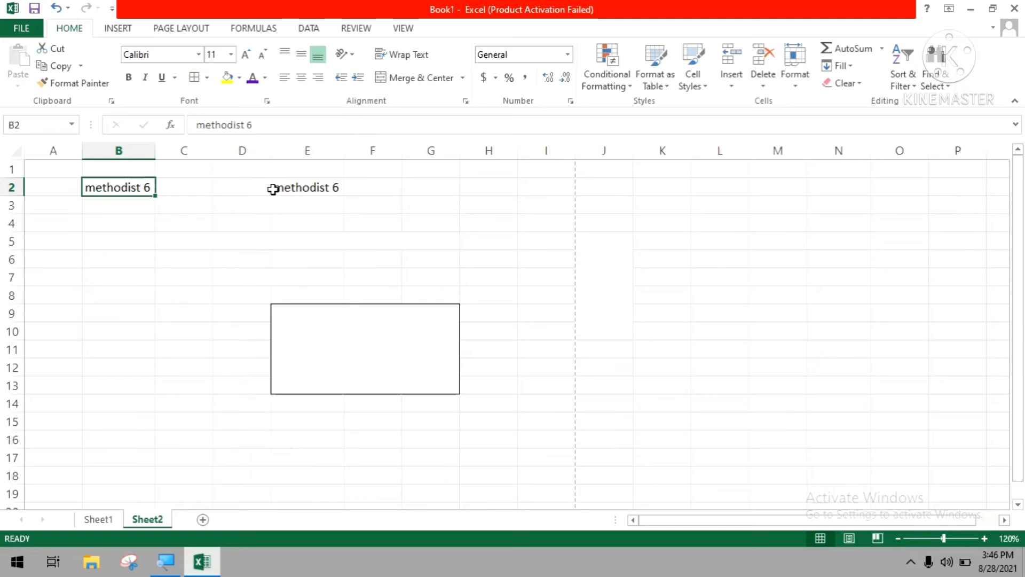
left_click(272, 189)
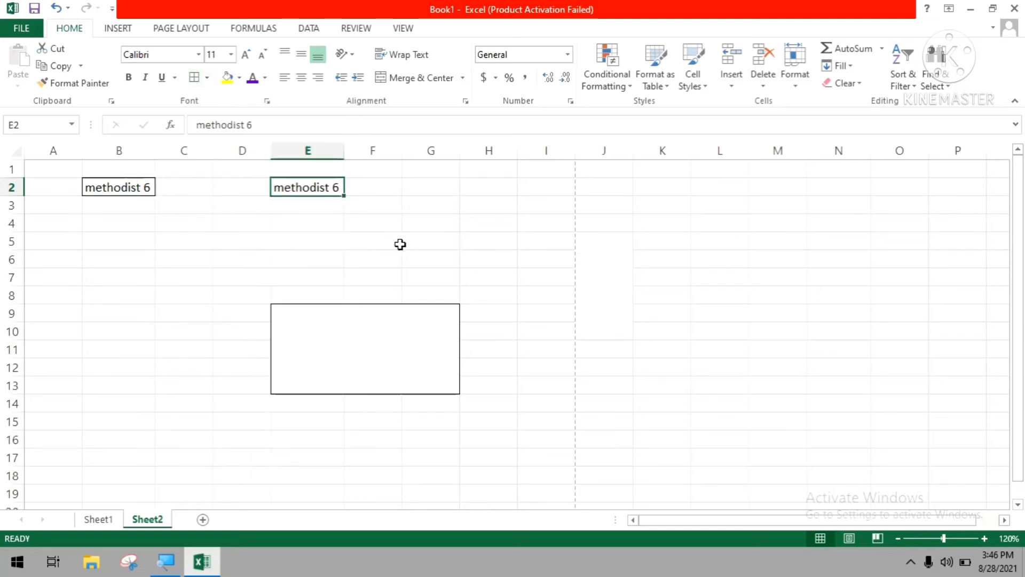
left_click(427, 271)
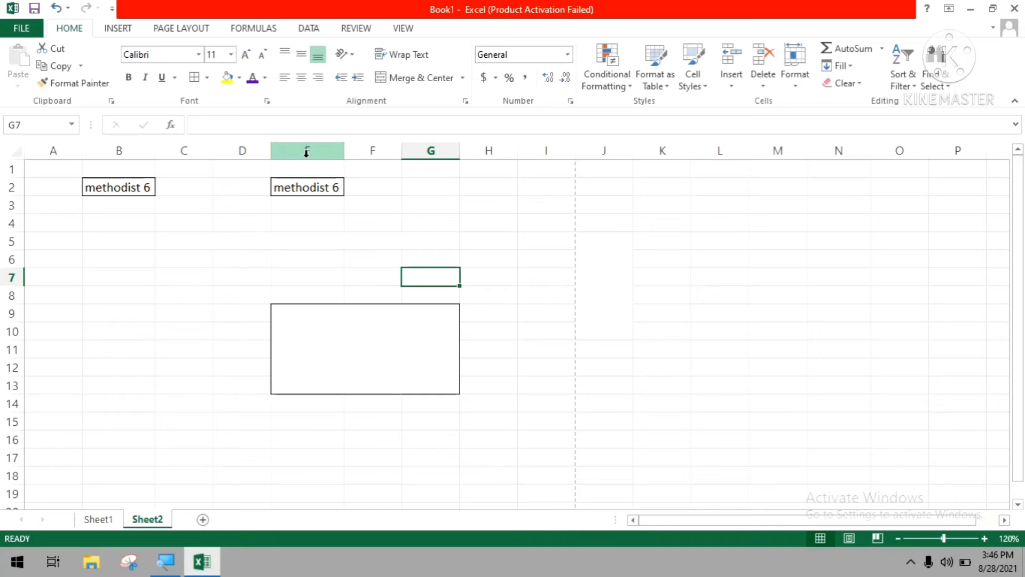
Examine the bordered cells at enlarged size in the print preview and return to the worksheet.
key("ctrl+p")
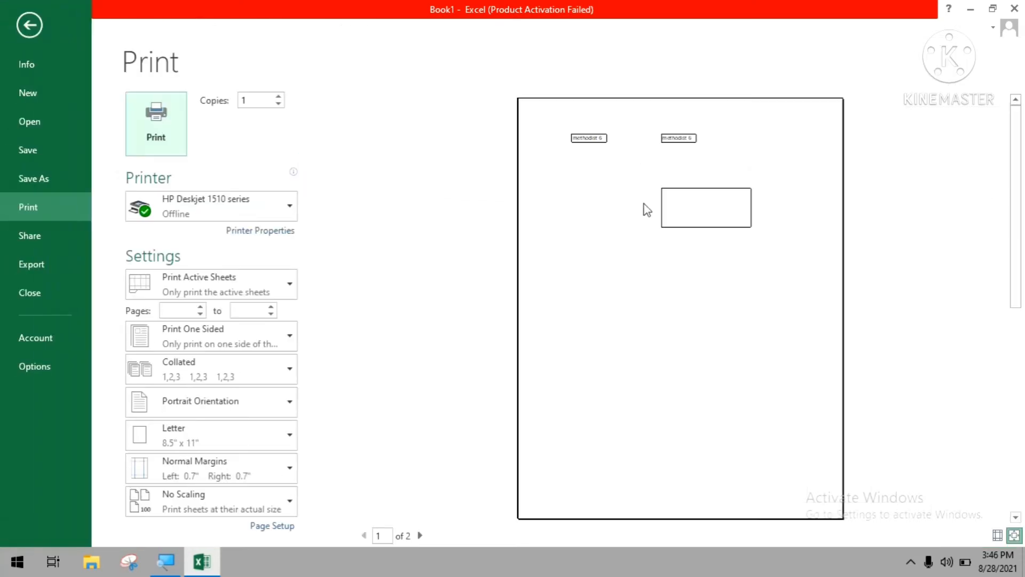
left_click(614, 147)
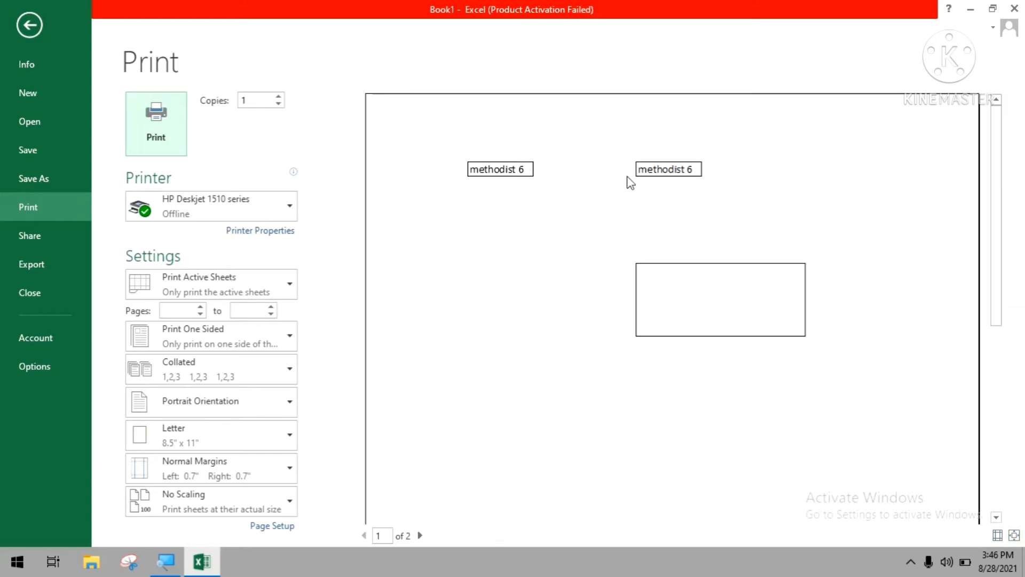
left_click(34, 30)
left_click(166, 327)
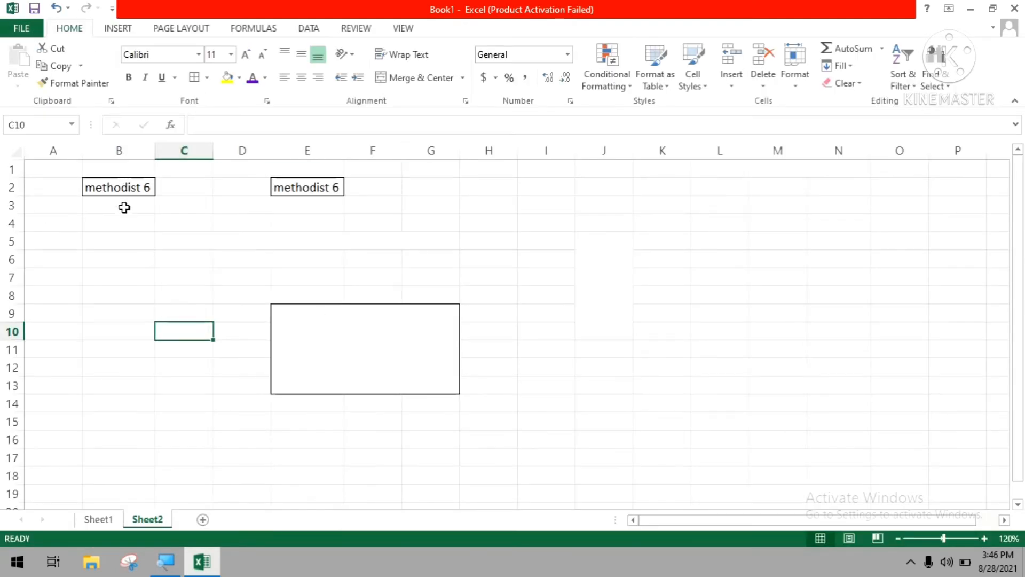
Set the border line color to the recently used purple with cell B2 selected.
left_click(119, 191)
left_click(207, 78)
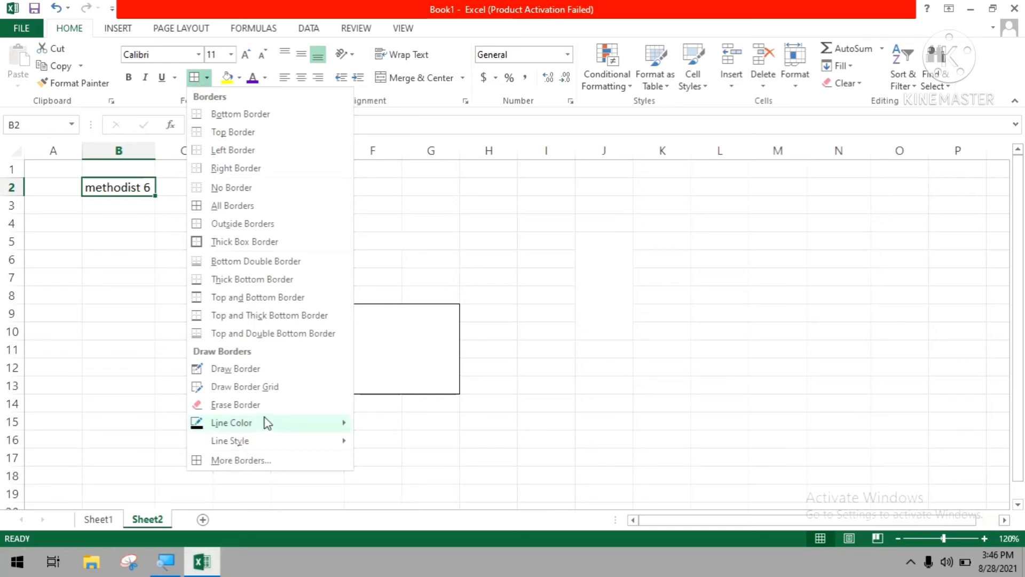
mouse_move(262, 422)
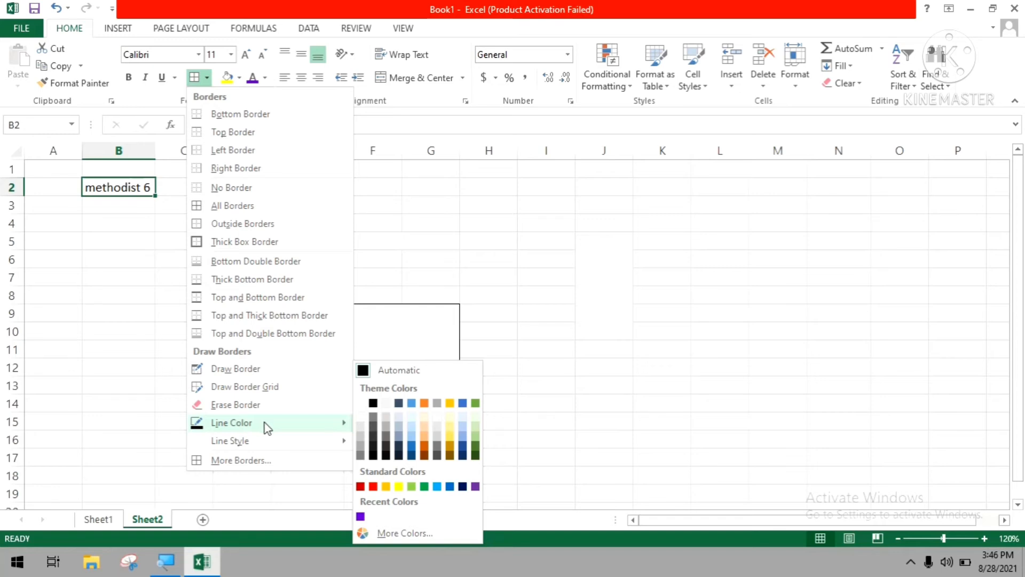
mouse_move(243, 444)
left_click(361, 516)
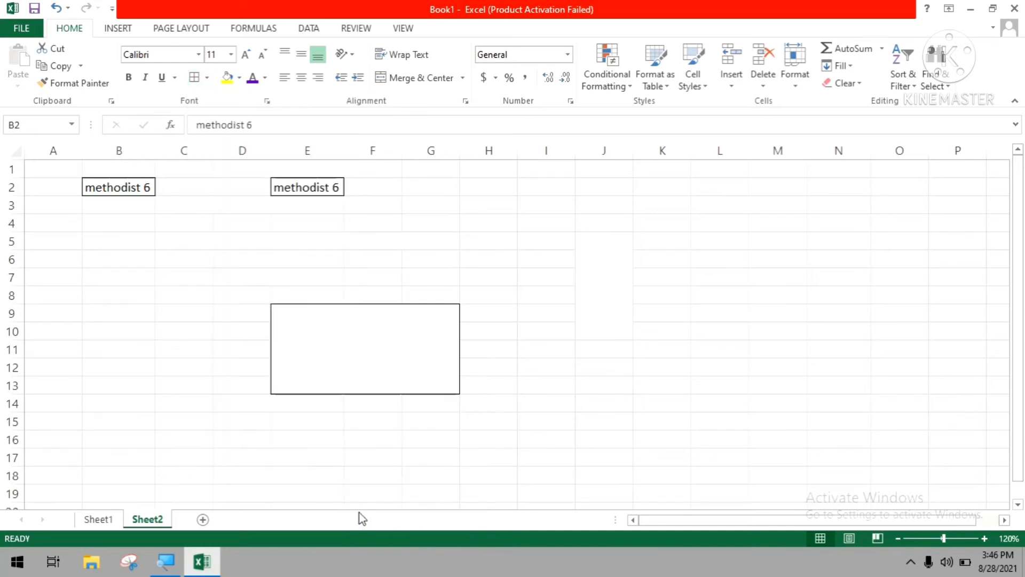
left_click(143, 222)
Set the border line color to red, draw the borders around cell B2, and leave border drawing.
left_click(131, 188)
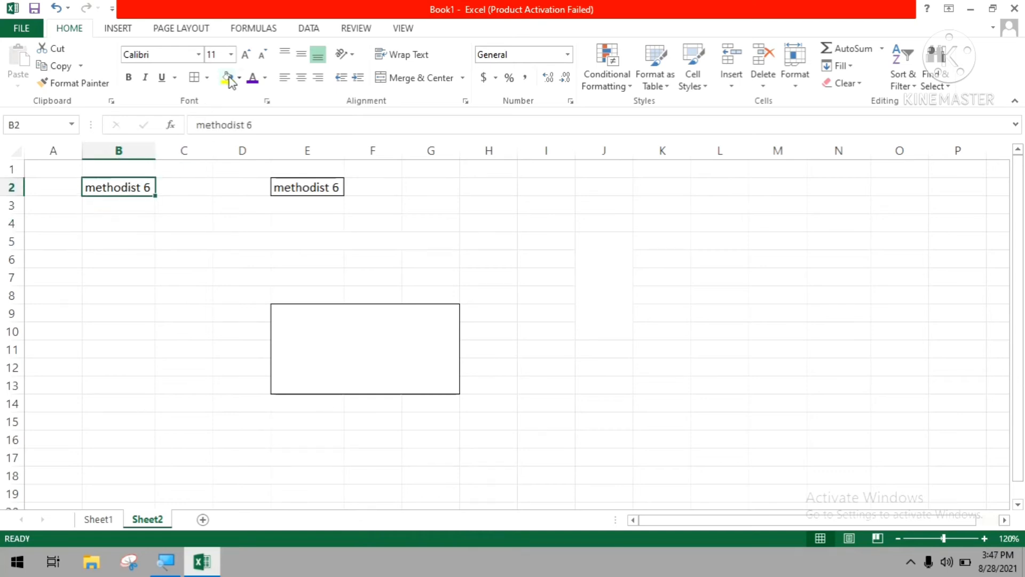
left_click(207, 78)
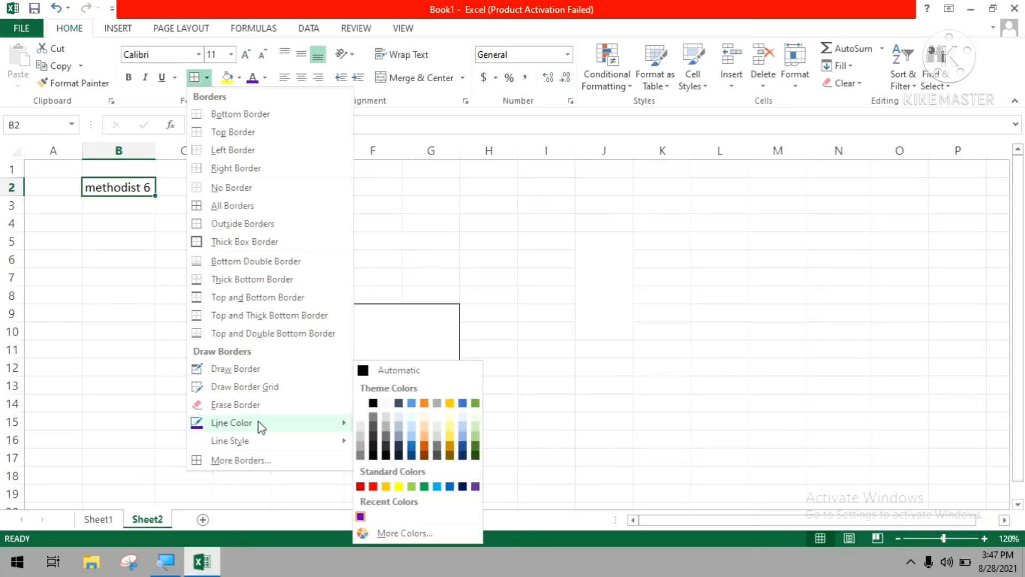
left_click(374, 486)
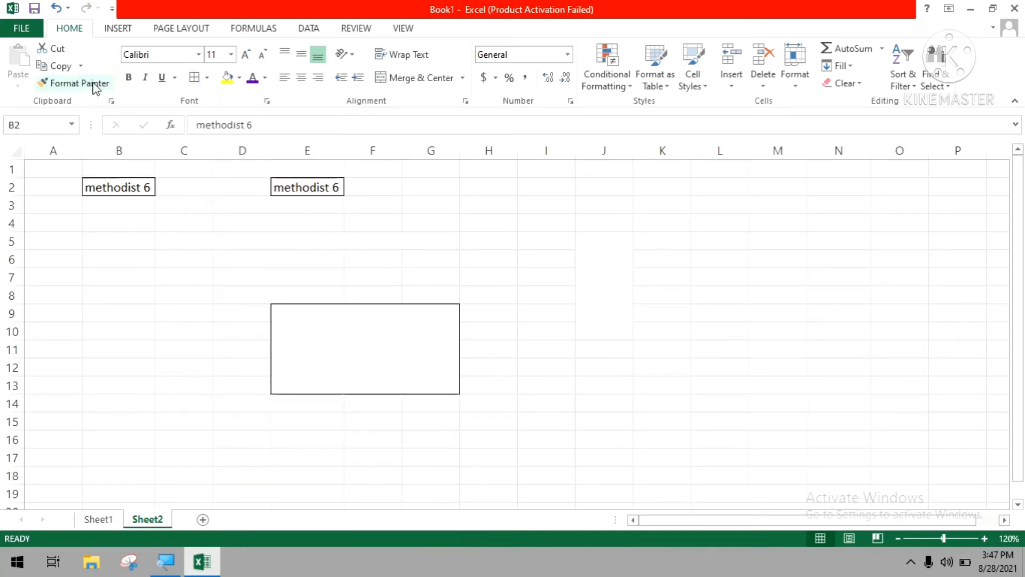
left_click(116, 195)
left_click(156, 188)
left_click(88, 178)
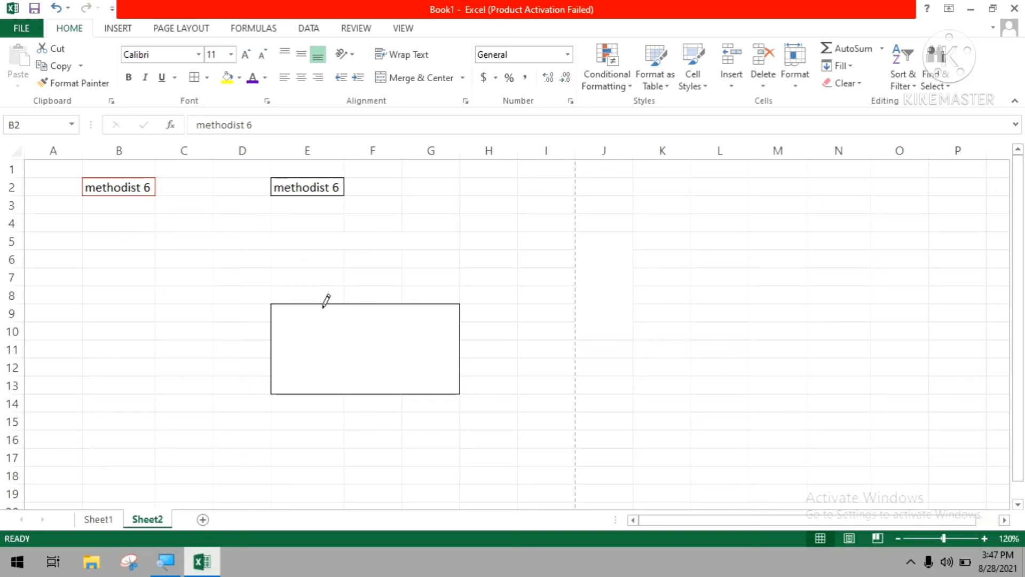
key("Escape")
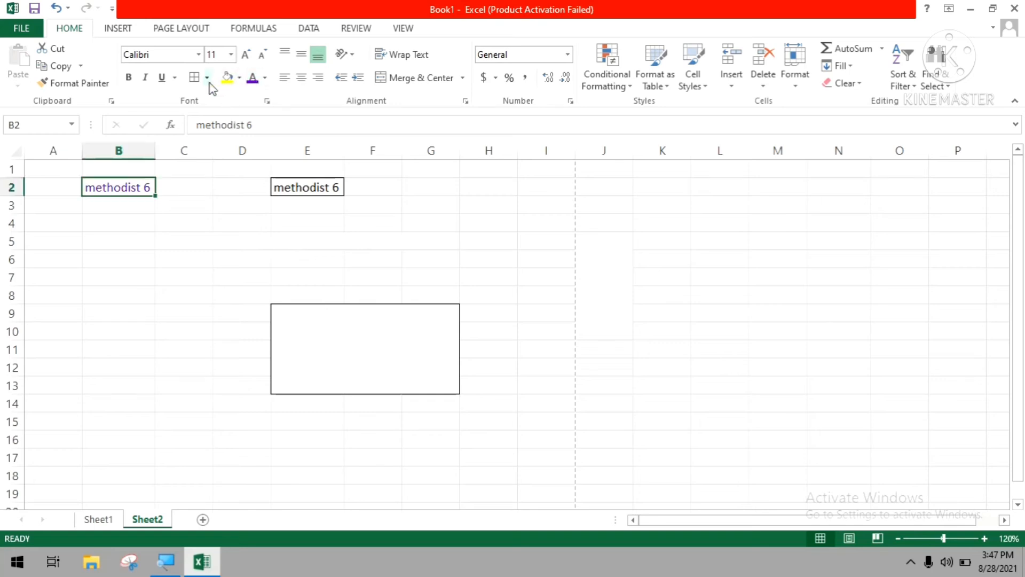
Undo and redo the purple font color on cell B2.
key("ctrl+z")
left_click(206, 79)
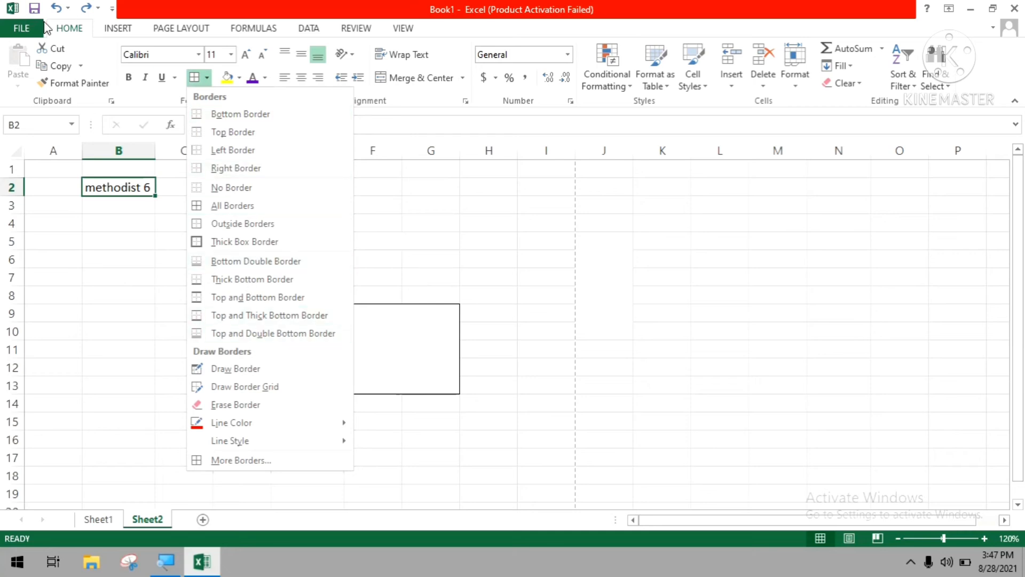
left_click(87, 10)
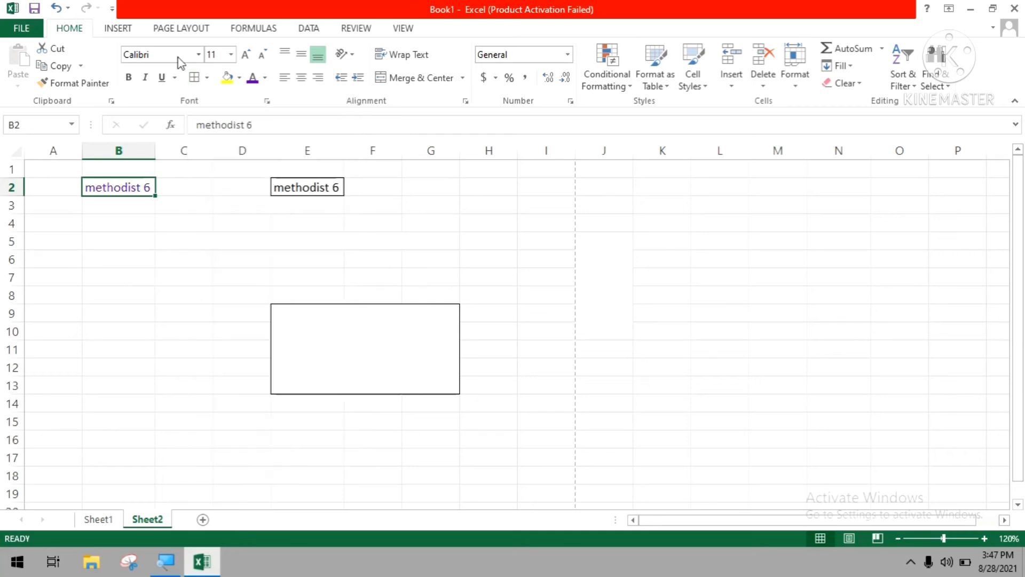
Draw a red border line along the top edge of the merged cell E9:G13.
left_click(206, 79)
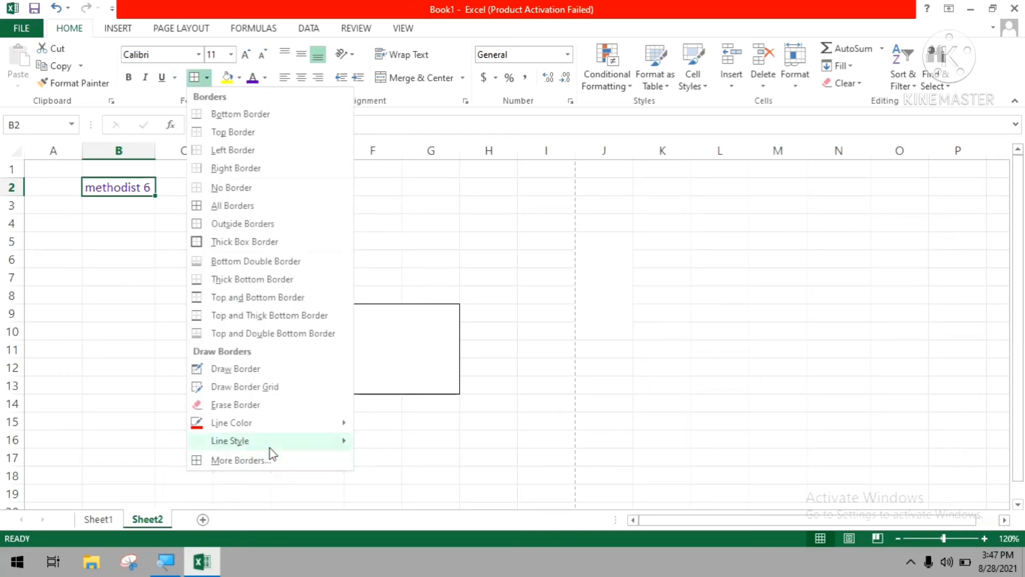
mouse_move(278, 422)
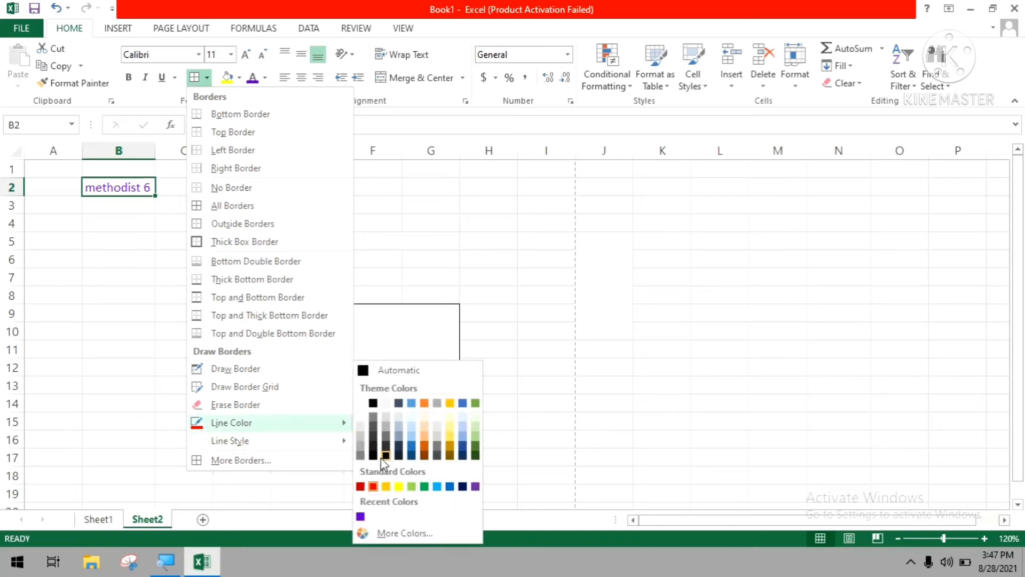
left_click(373, 486)
left_click(373, 304)
Switch the border line color to the recent purple and draw on the top edge of the merged cell E9:G13 near column G.
left_click(207, 78)
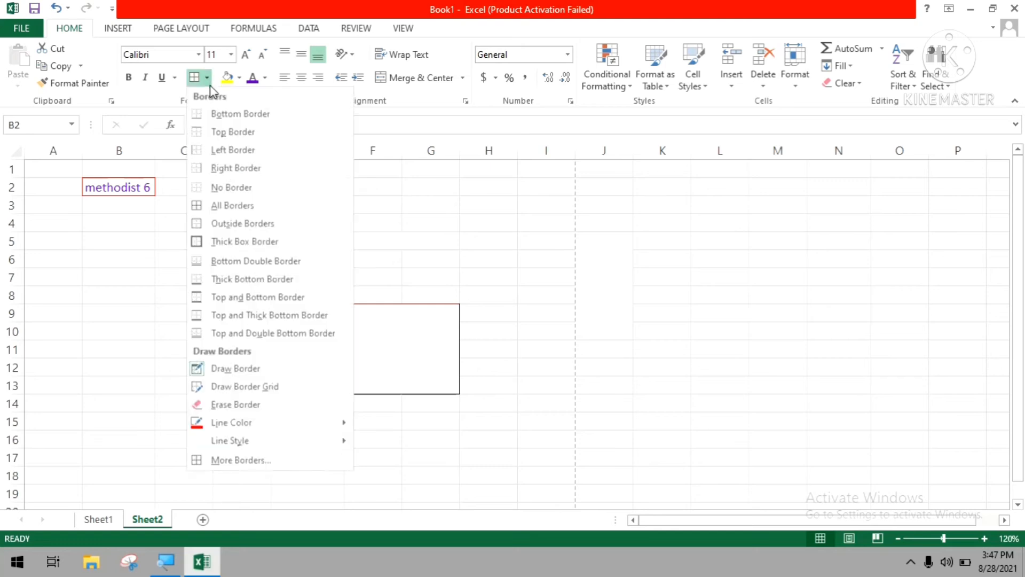
mouse_move(302, 422)
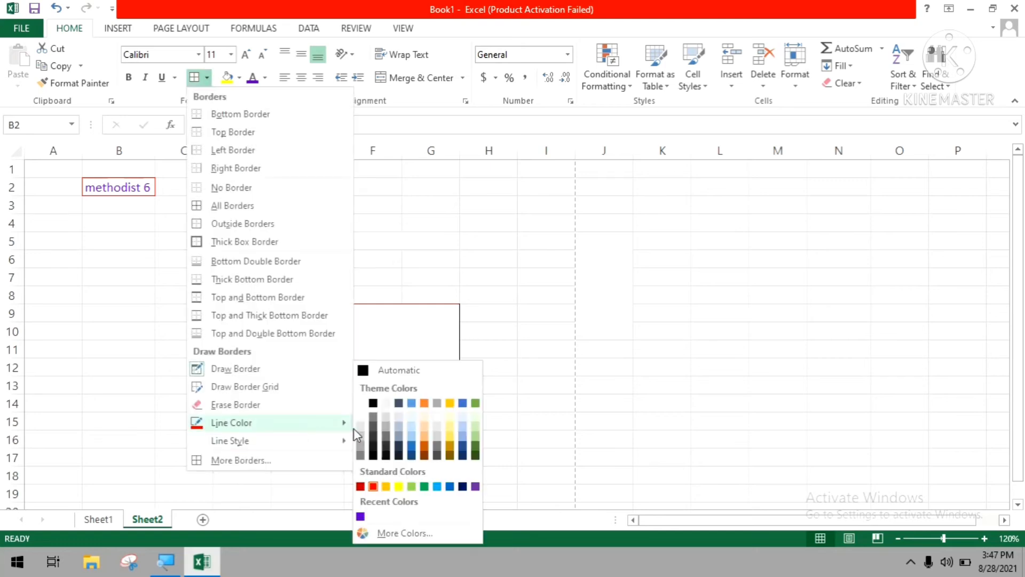
left_click(361, 516)
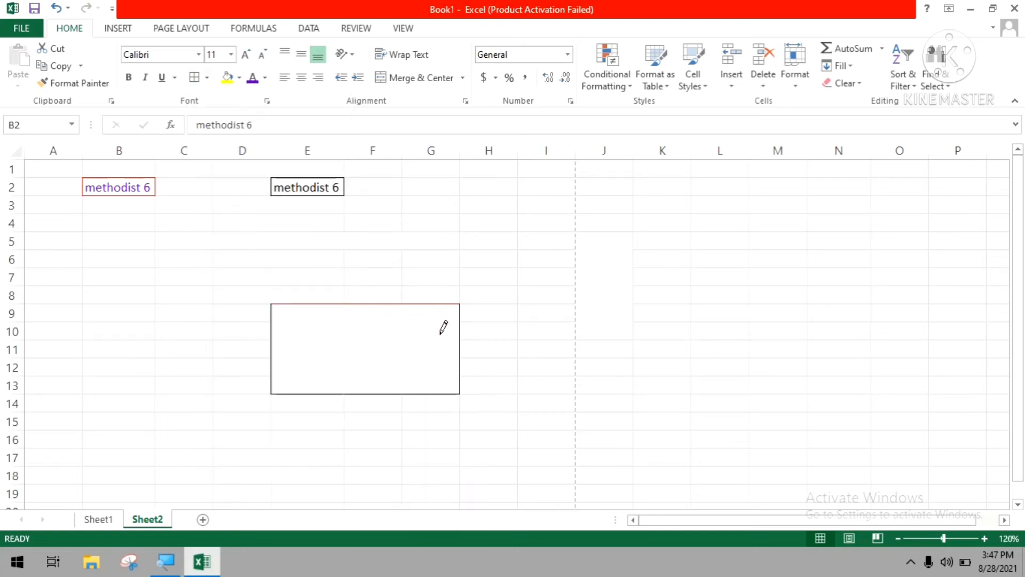
left_click(449, 304)
key("Escape")
left_click_drag(462, 319, 457, 344)
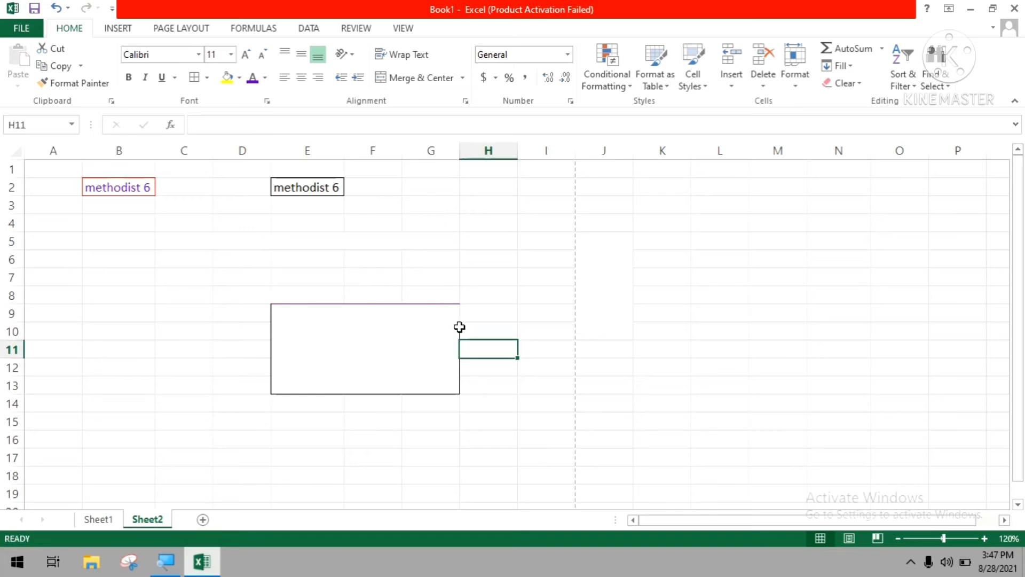
Redraw the edges of the merged cell E9:G13 with the recent purple border line color.
left_click(379, 387)
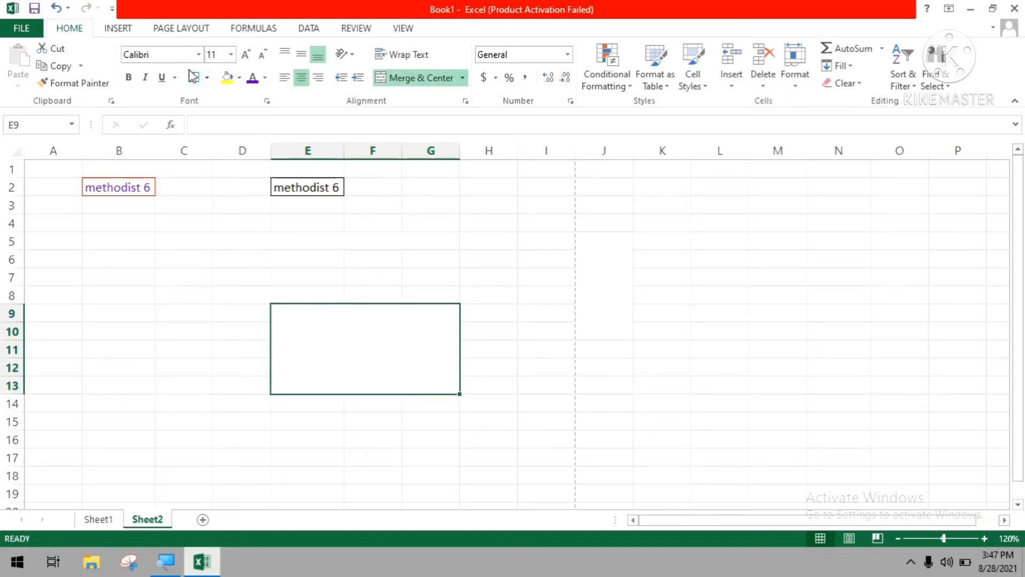
left_click(206, 78)
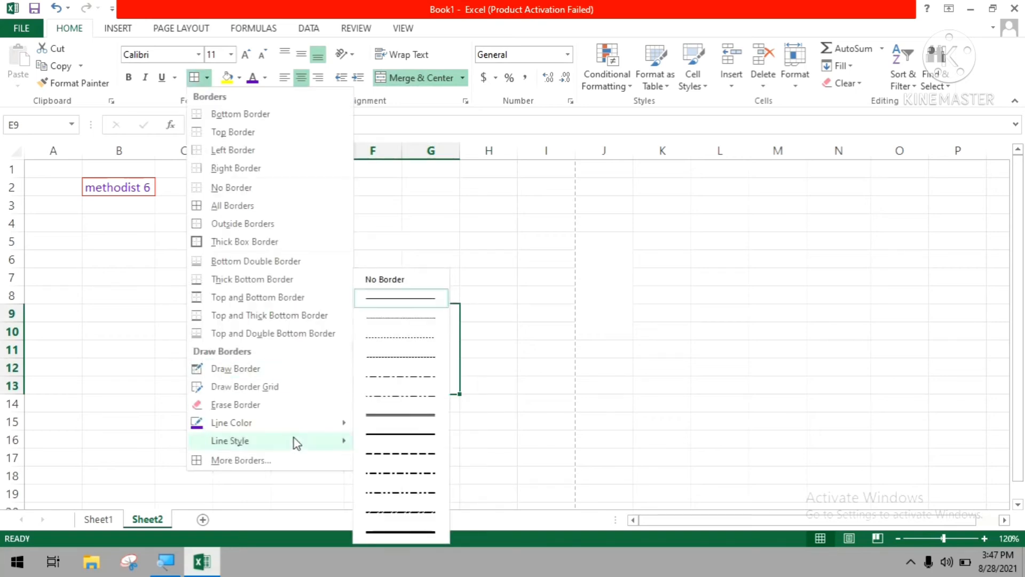
mouse_move(300, 428)
left_click(361, 515)
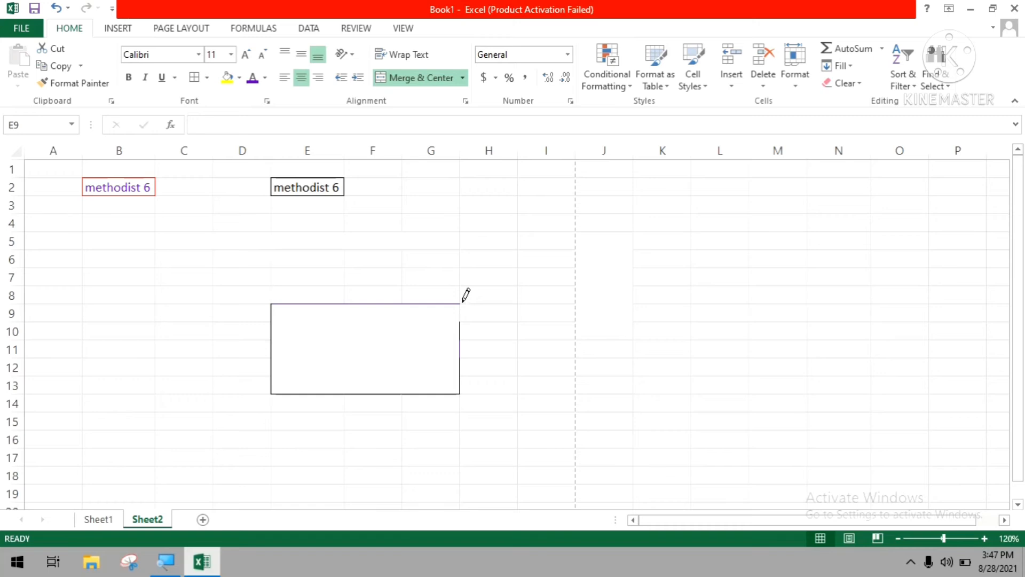
left_click(400, 393)
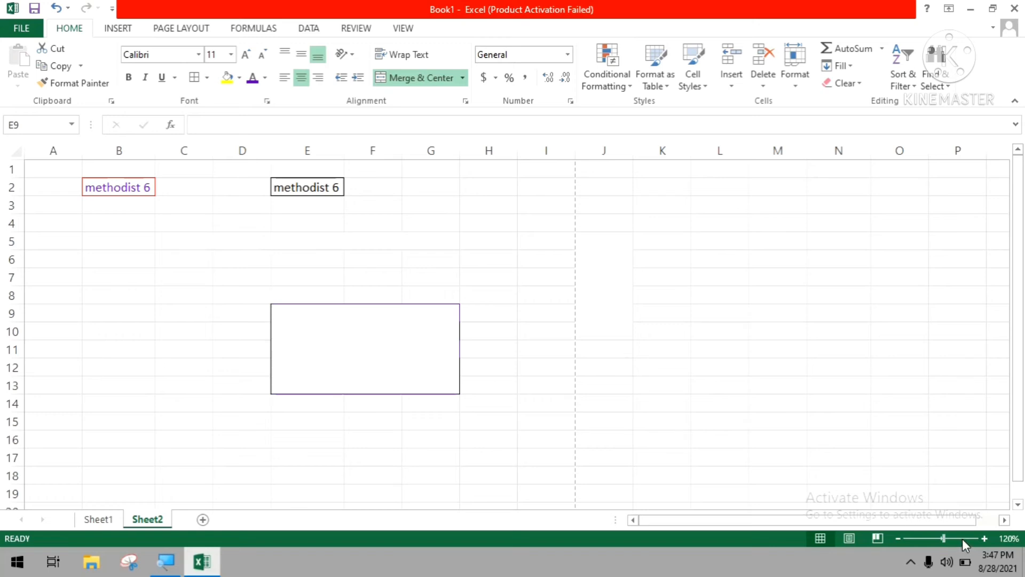
Set the line style for drawing borders to the double line.
left_click(983, 538)
left_click(983, 538)
left_click(983, 539)
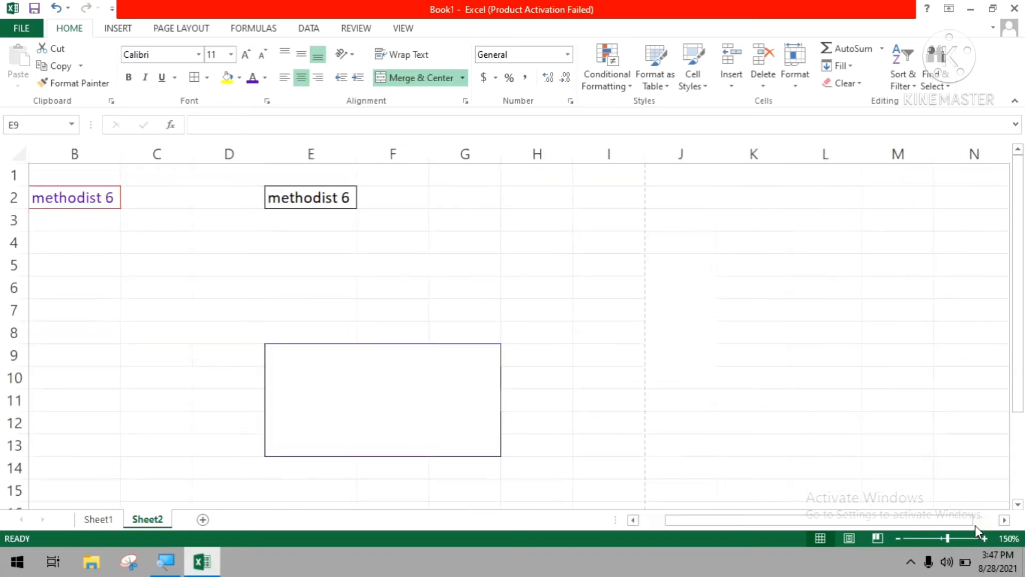
left_click_drag(683, 526, 635, 524)
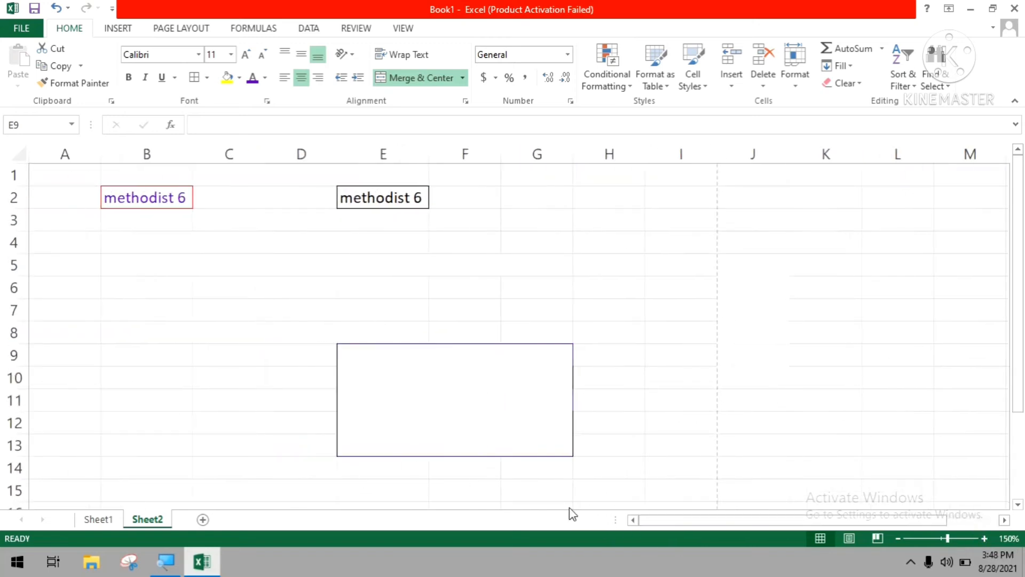
left_click(207, 77)
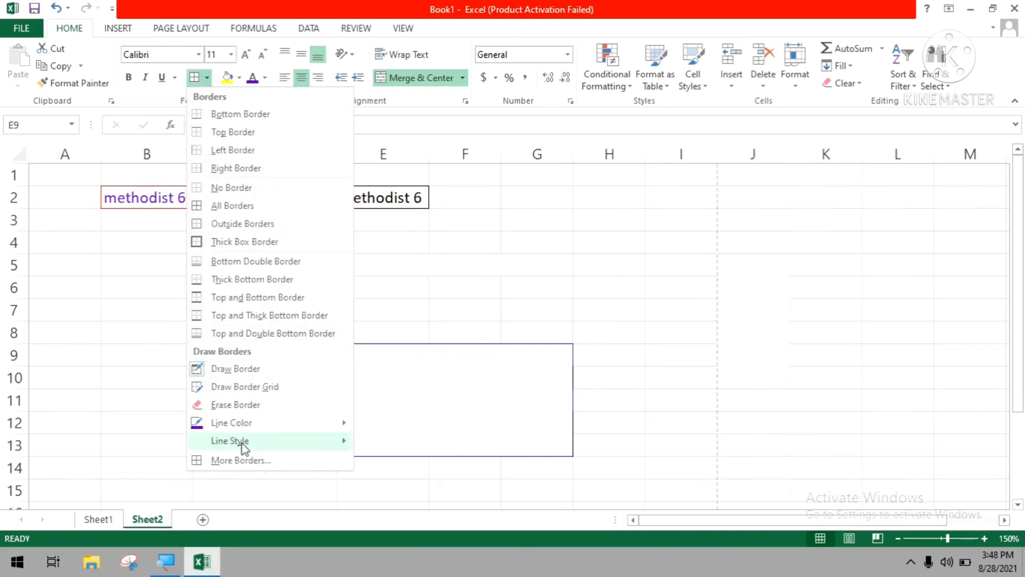
mouse_move(244, 446)
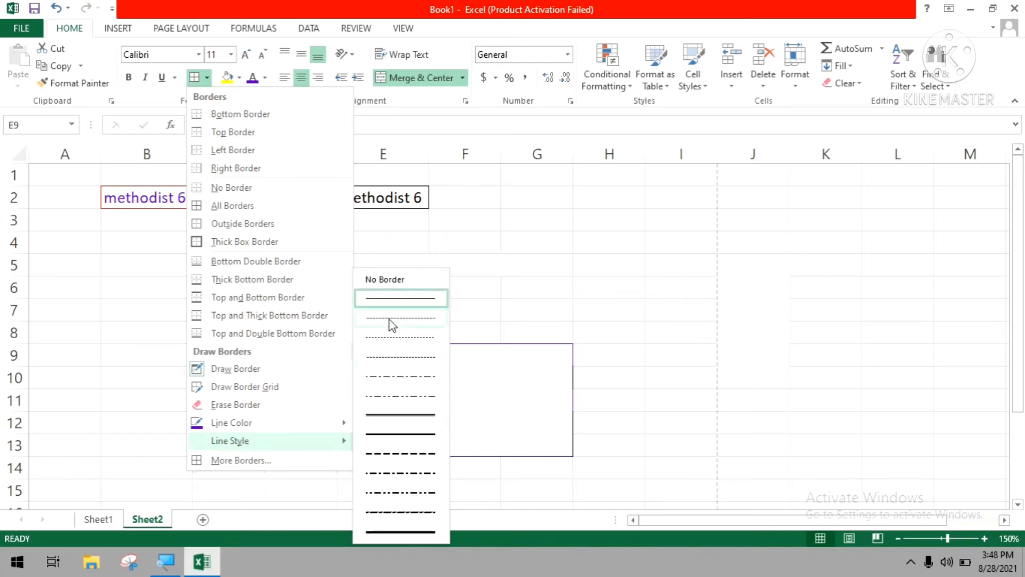
left_click(384, 419)
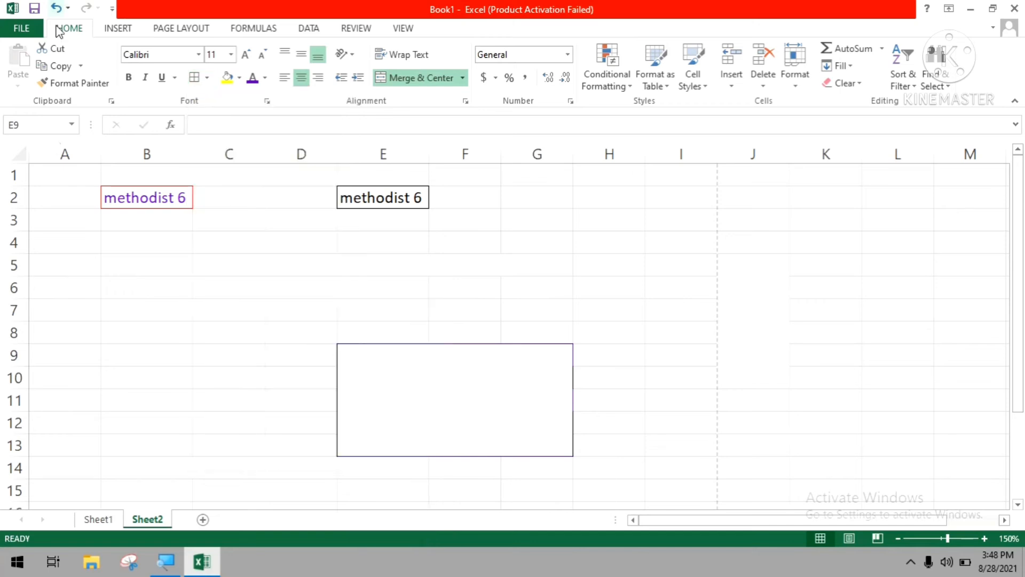
Draw the double line along the top edge of merged cell E9:G13 and a medium dashed line along its right edge.
left_click(377, 343)
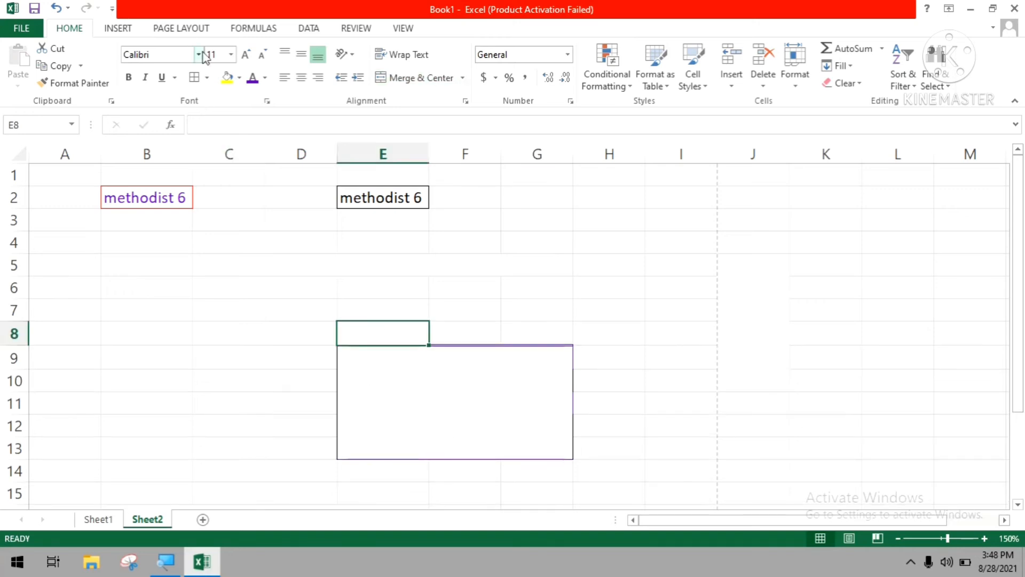
left_click(208, 78)
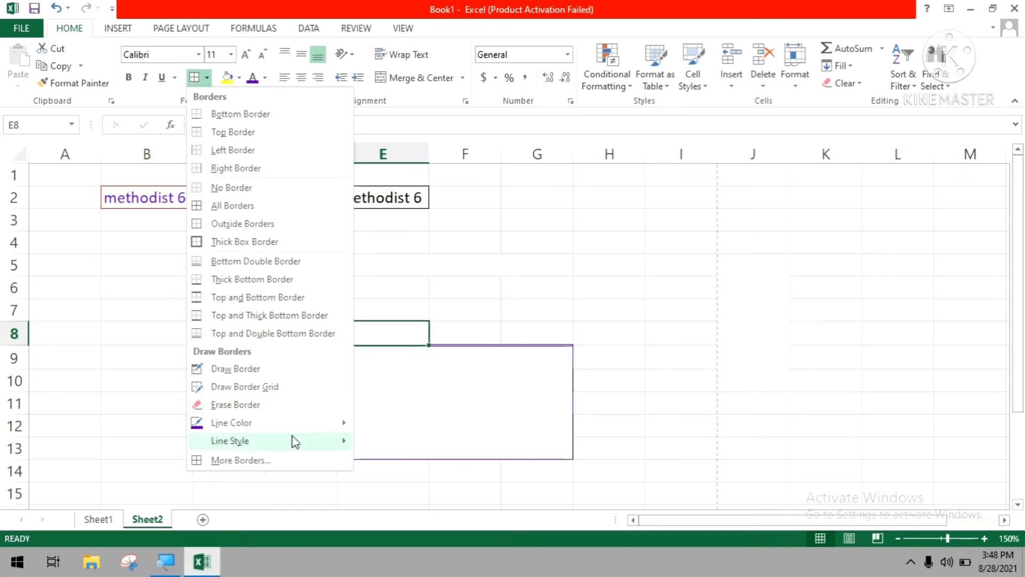
mouse_move(290, 439)
left_click(409, 458)
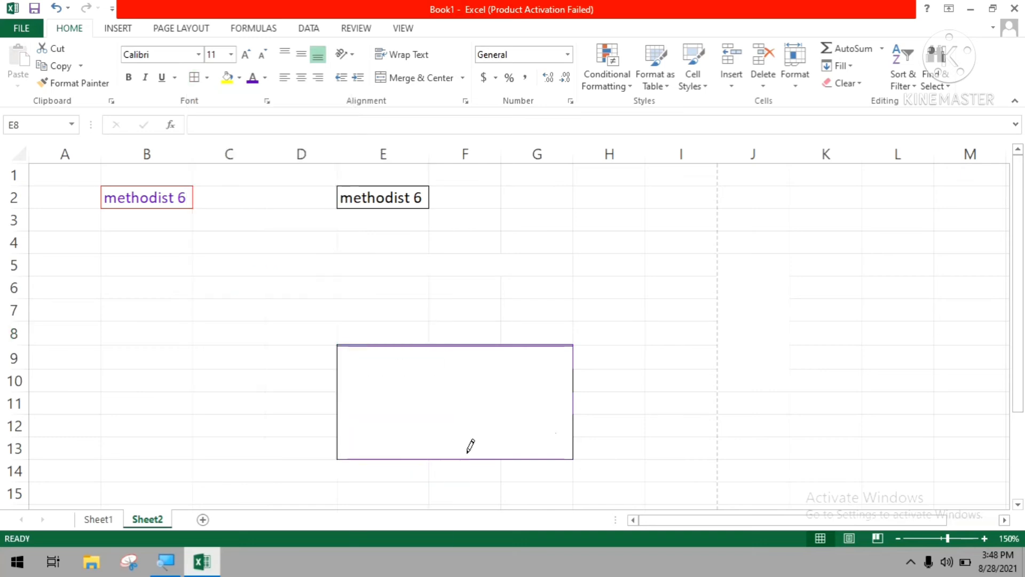
left_click(573, 381)
left_click_drag(574, 353, 584, 426)
Draw a slanted dash-dot border line along the left edge of merged cell E9:G13.
left_click(207, 79)
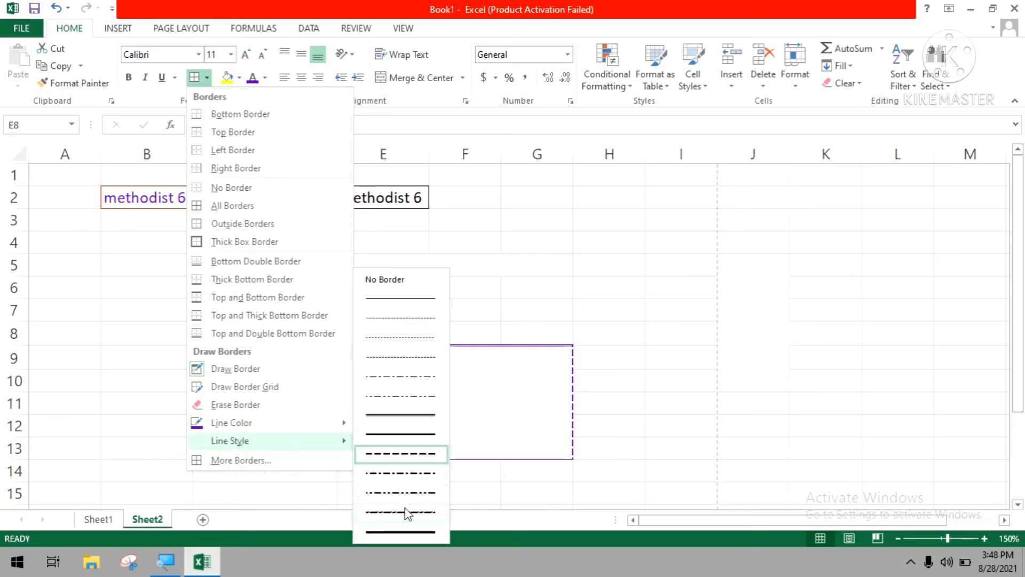
left_click(403, 510)
left_click(337, 353)
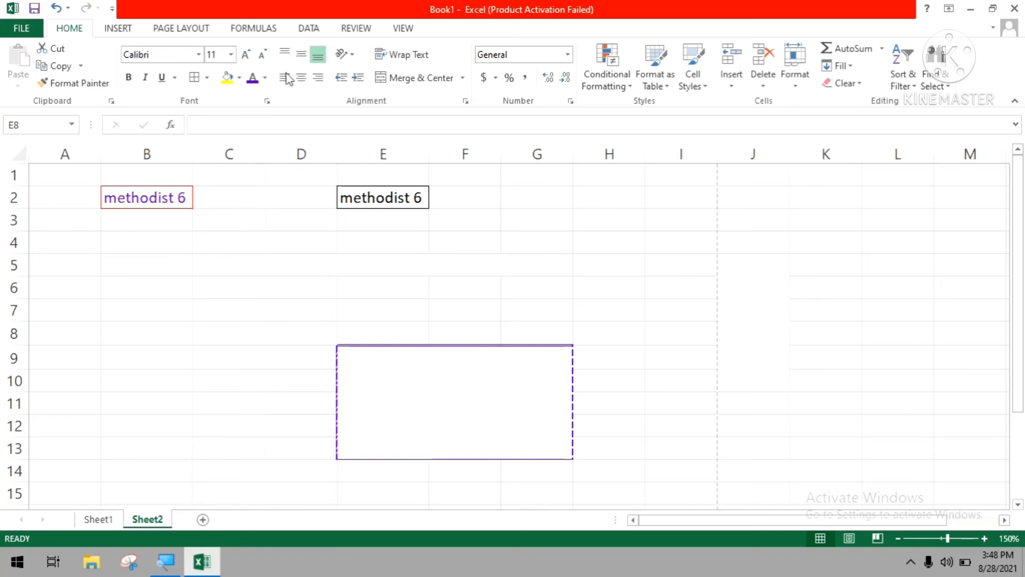
Set the border line style to thick solid and draw it along the bottom edge of merged cell E9:G13.
left_click(264, 78)
left_click(220, 176)
left_click(207, 78)
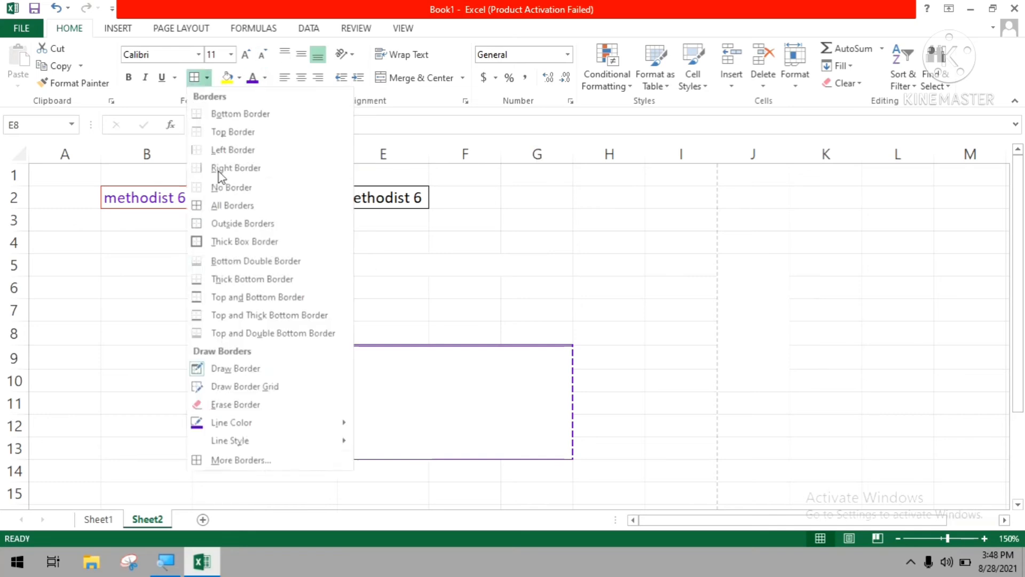
right_click(285, 423)
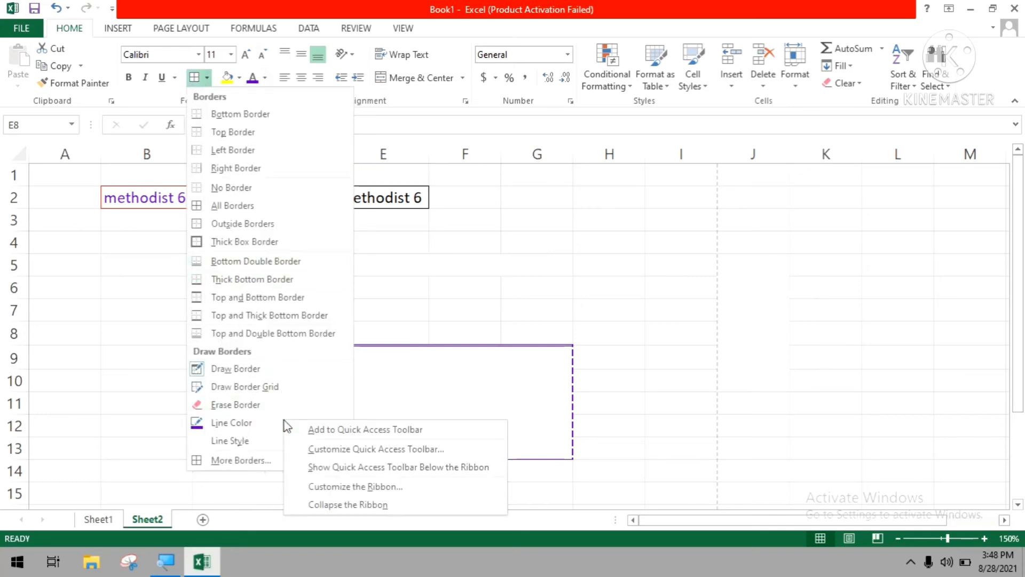
left_click(227, 442)
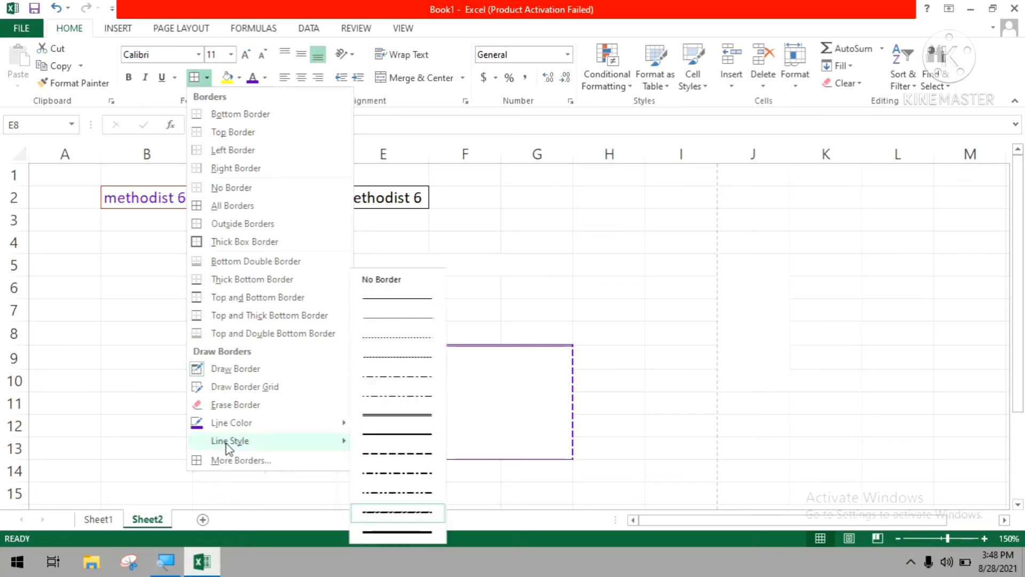
left_click(402, 532)
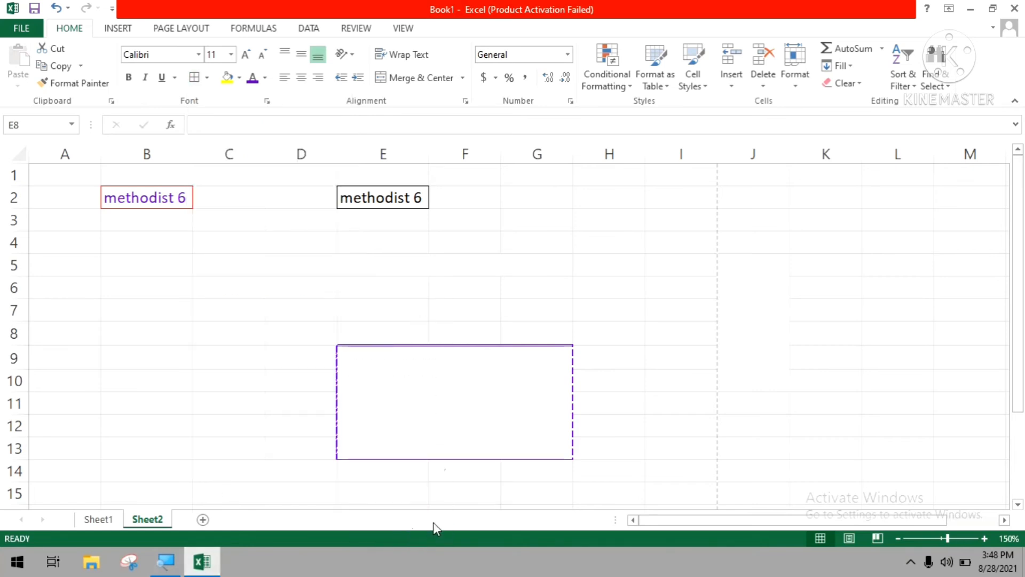
left_click(439, 455)
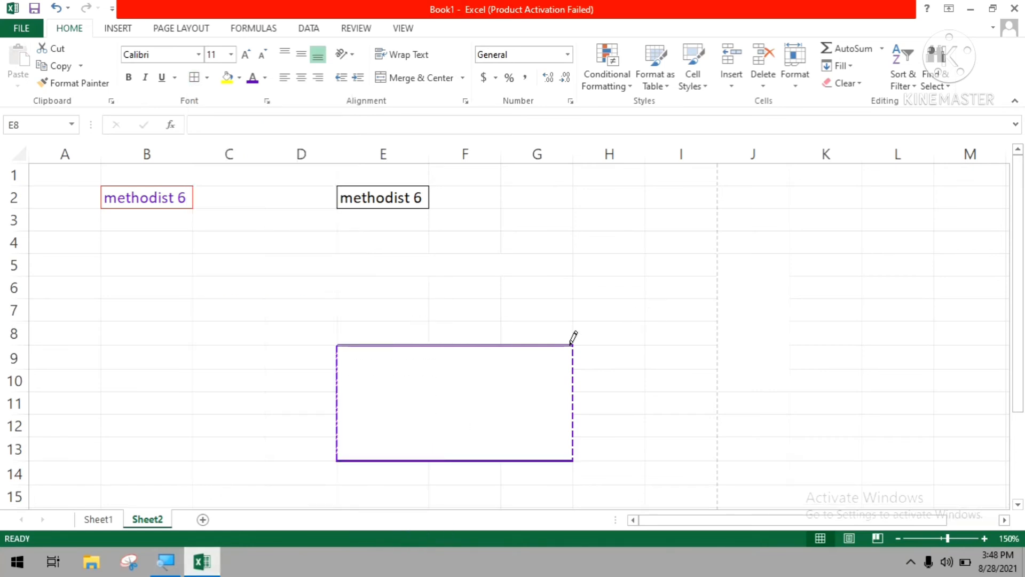
Examine the different line styles on the borders of merged cell E9:G13 up close, finishing at 100% zoom.
scroll(572, 340, "up", 8)
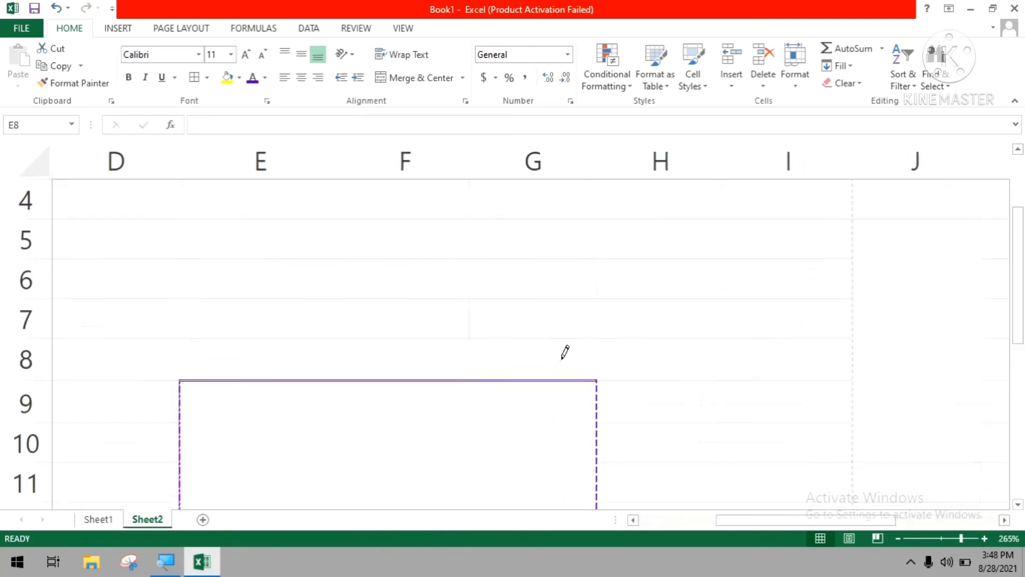
scroll(562, 355, "down", 3)
scroll(563, 355, "up", 4)
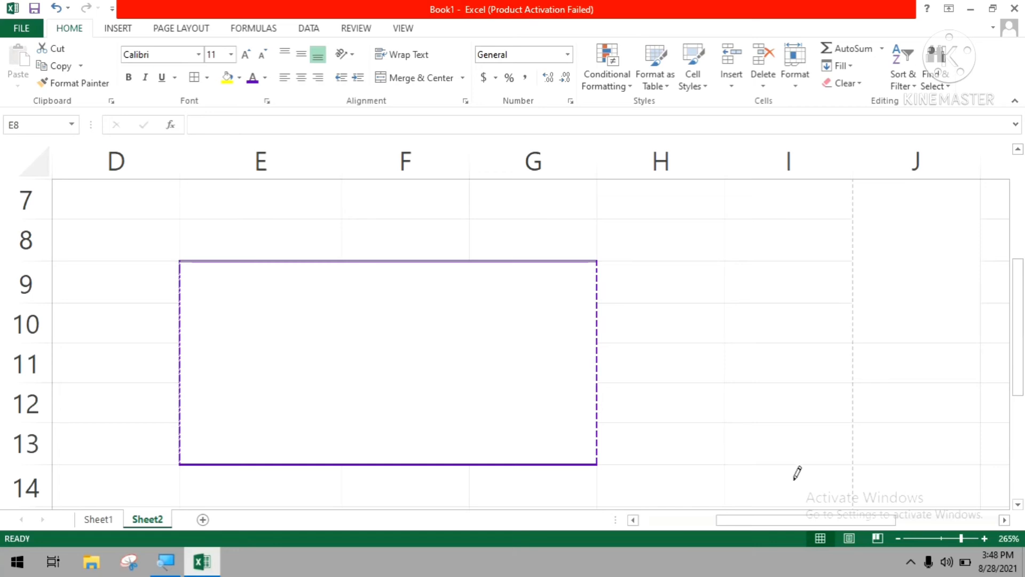
left_click(895, 541)
left_click(895, 541)
left_click(895, 541)
left_click(895, 541)
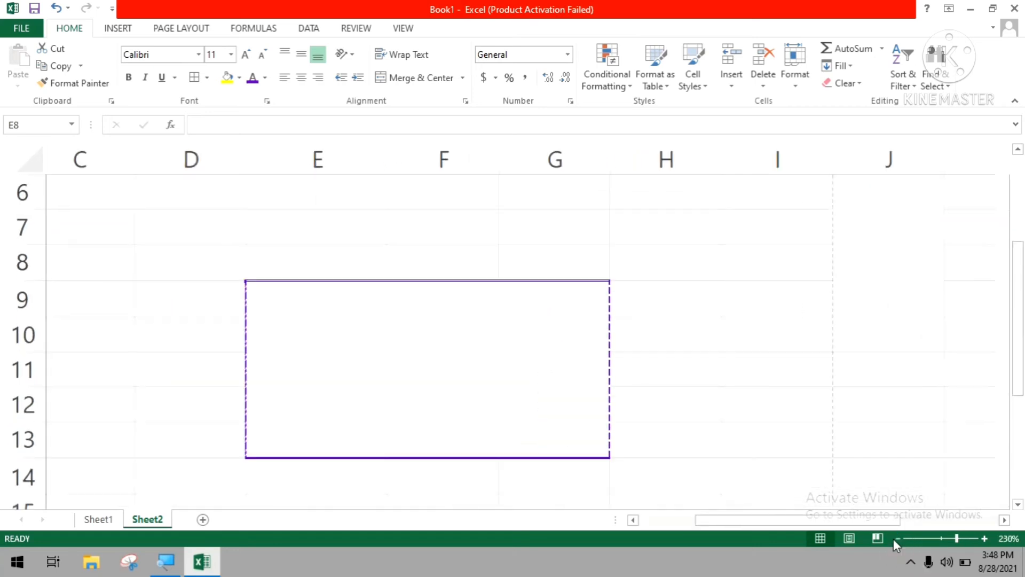
left_click(895, 541)
left_click(895, 540)
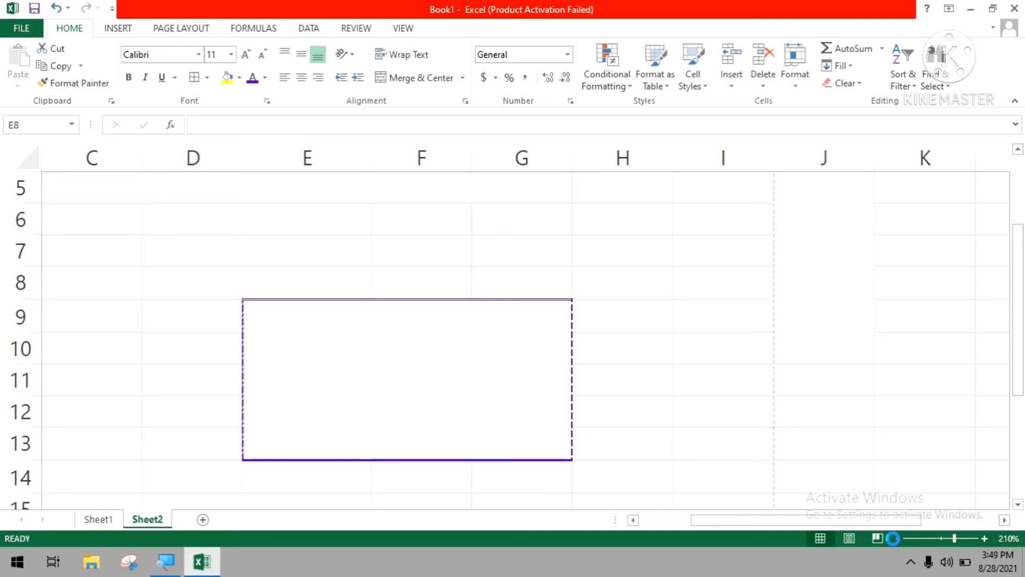
left_click(897, 540)
left_click(897, 540)
left_click(898, 539)
left_click(898, 539)
left_click(898, 539)
left_click(898, 539)
left_click(898, 539)
left_click(898, 539)
left_click(898, 539)
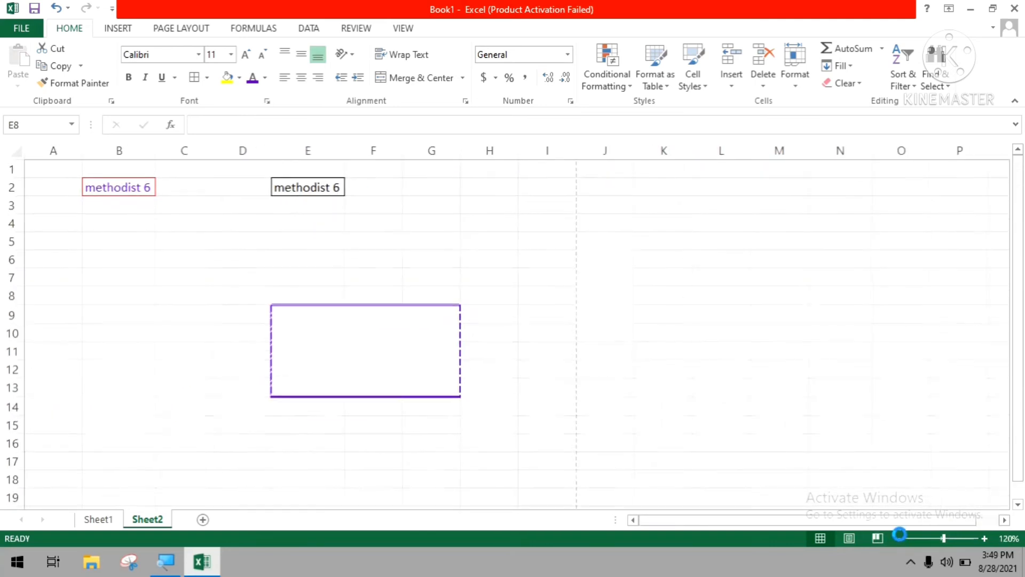
left_click(898, 538)
left_click(898, 538)
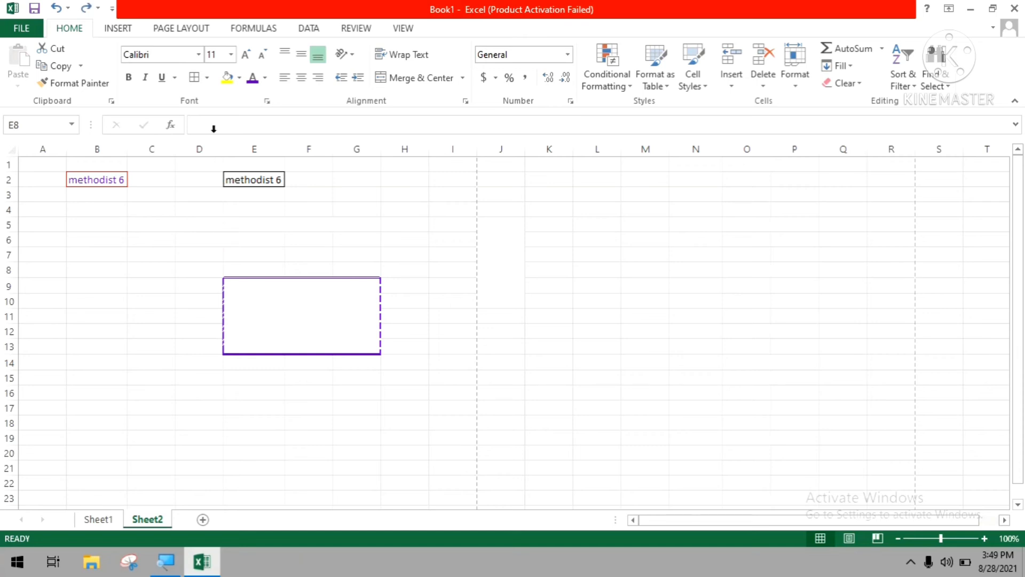
Stop drawing borders and apply a thick purple outside border to cell E8.
left_click(198, 76)
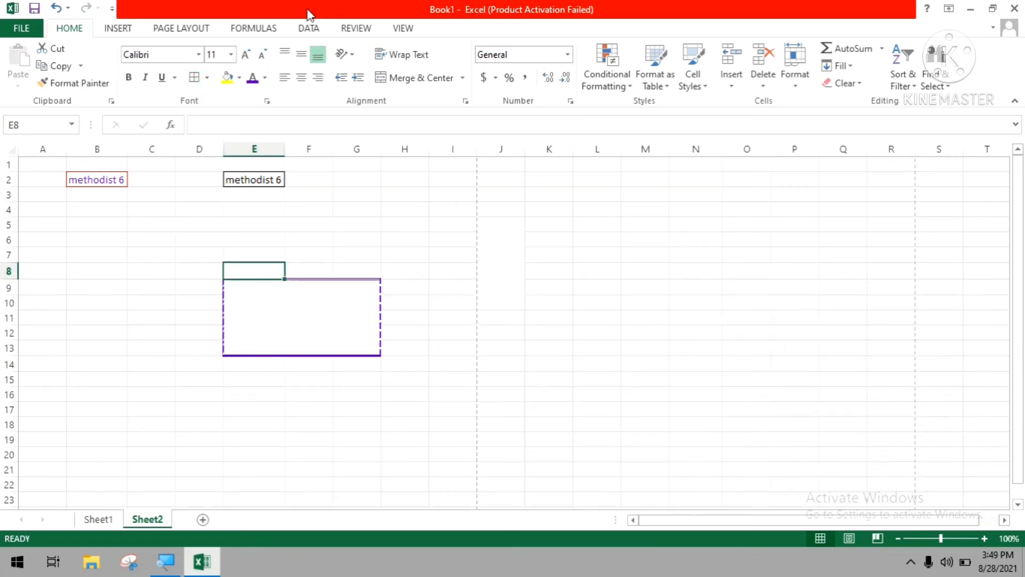
left_click(279, 224)
left_click(699, 271)
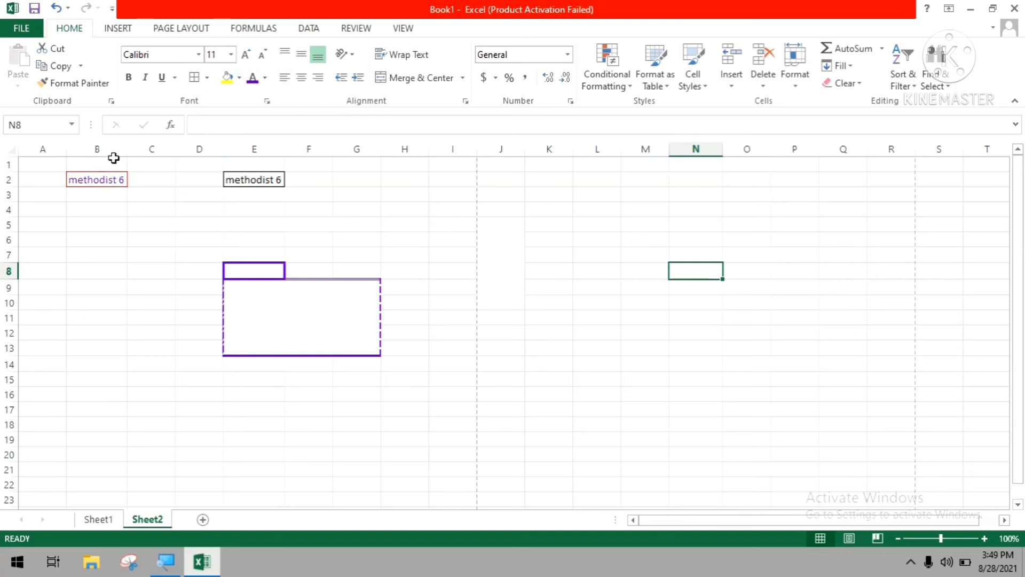
Fill cell B2 with standard yellow.
left_click(96, 183)
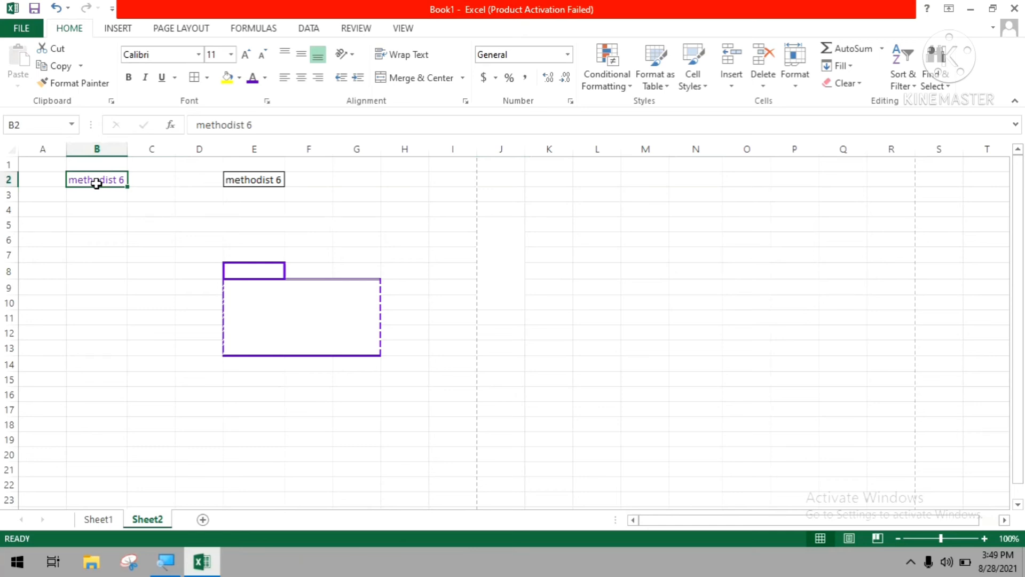
left_click(238, 78)
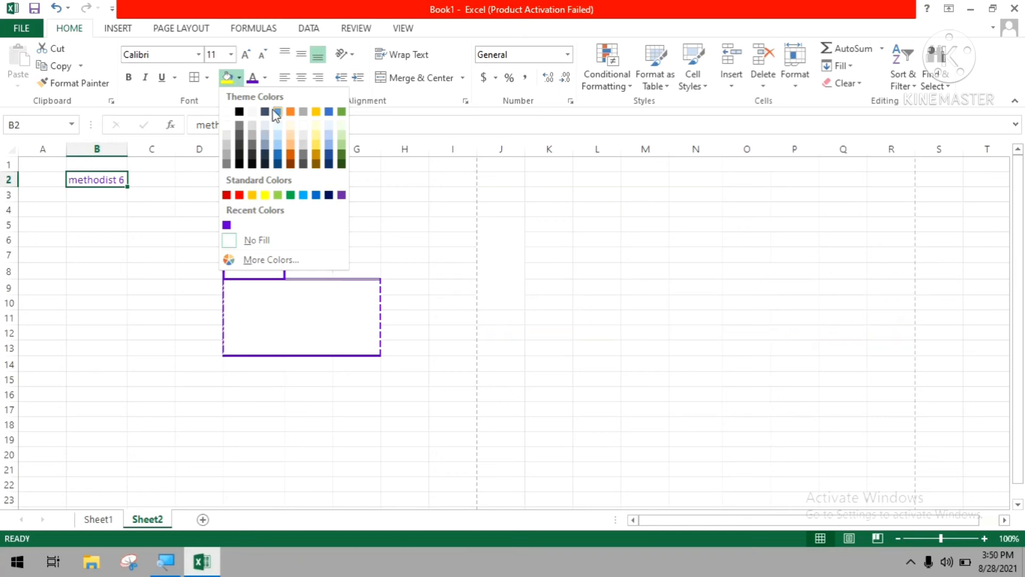
left_click(264, 195)
Fill cell E2 with a light green picked from the additional standard colors.
left_click(257, 179)
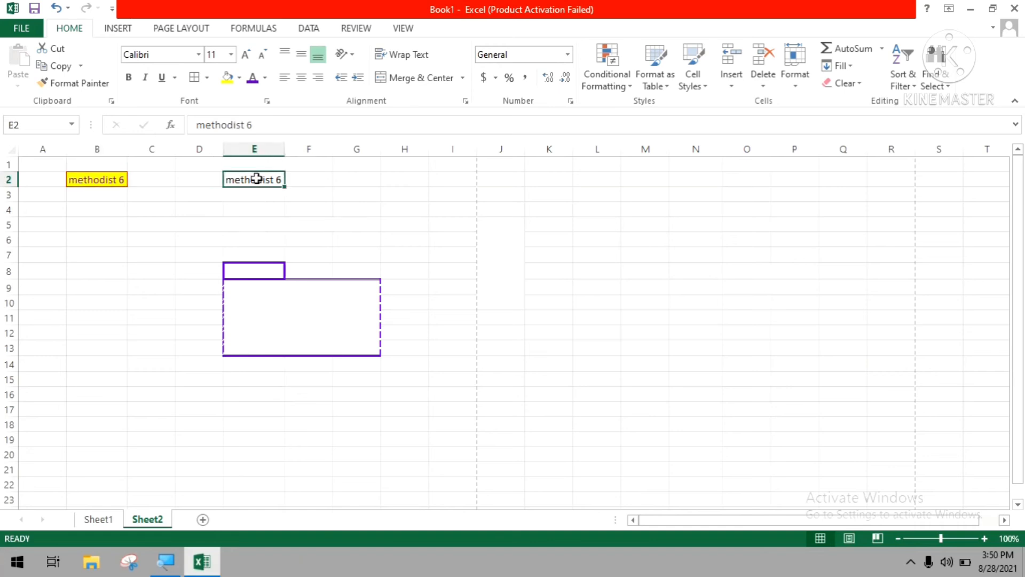
left_click(239, 78)
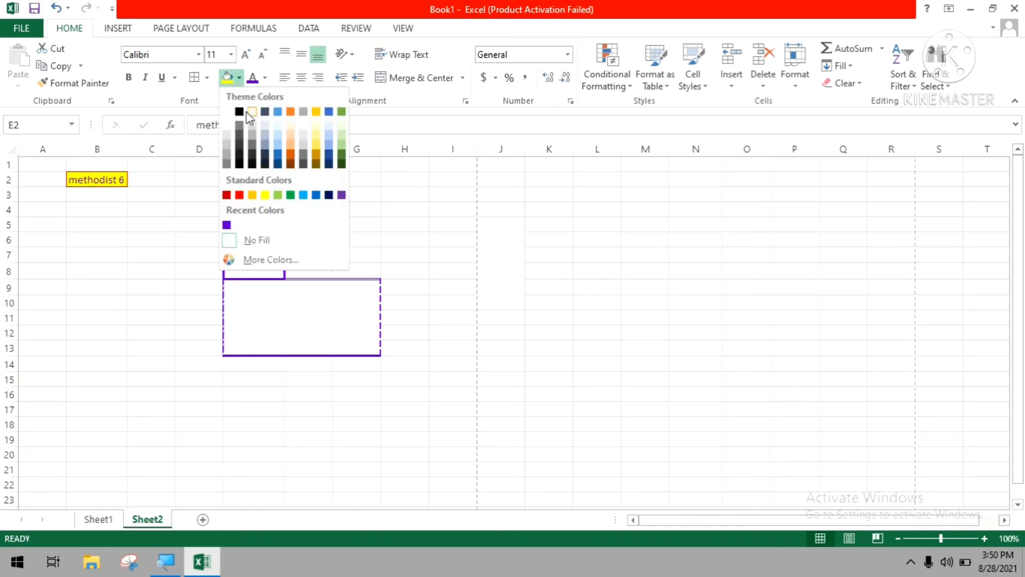
left_click(287, 260)
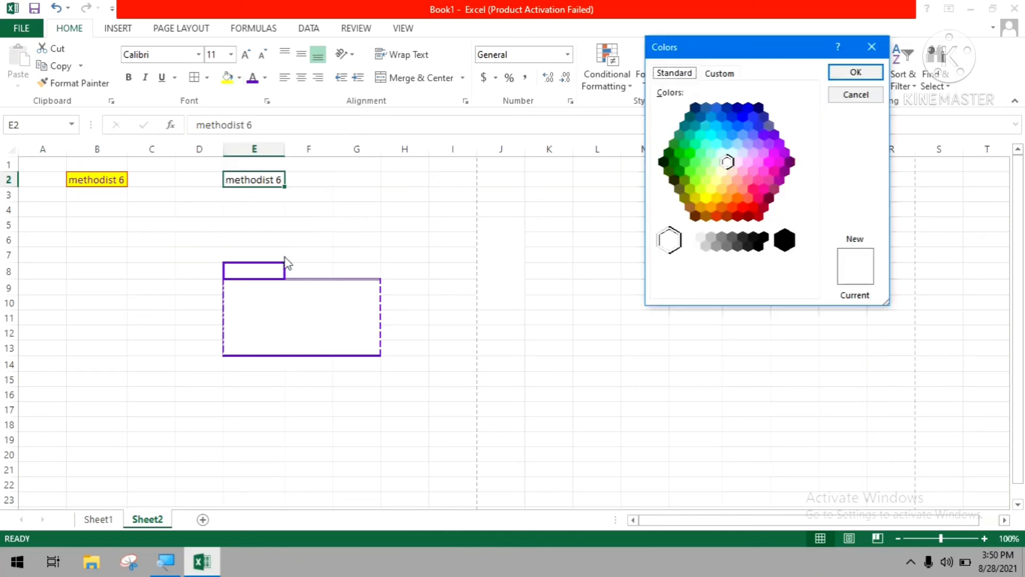
left_click(701, 155)
left_click(843, 74)
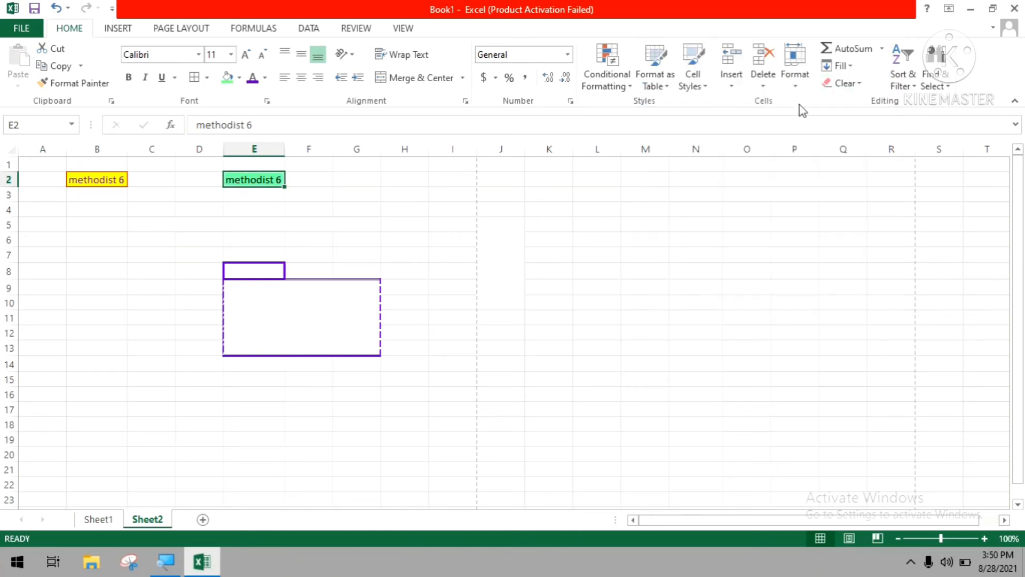
Fill merged cell E9:G13 with a bright blue picked from the additional standard colors.
left_click_drag(235, 286, 371, 350)
left_click(414, 78)
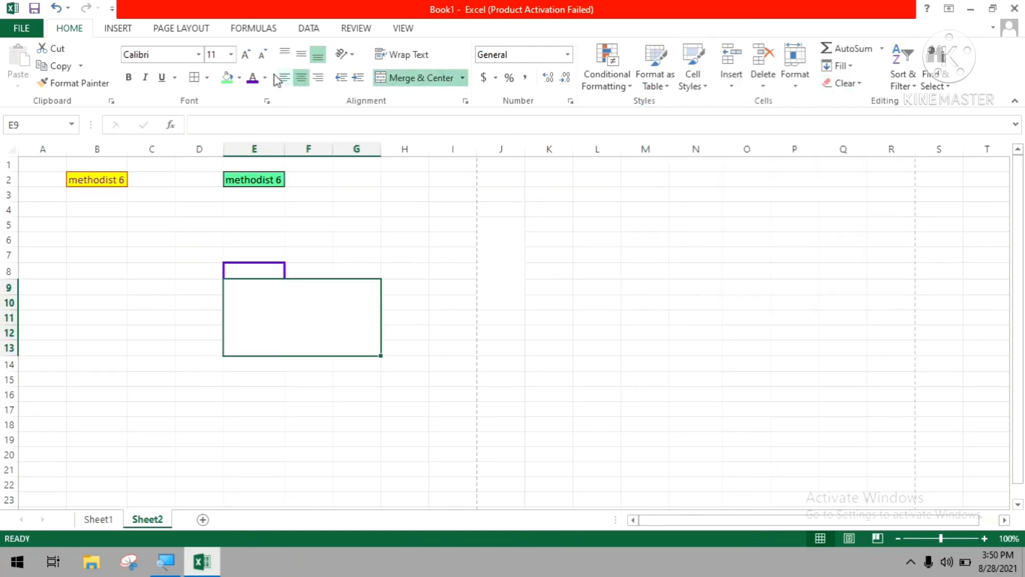
left_click(240, 77)
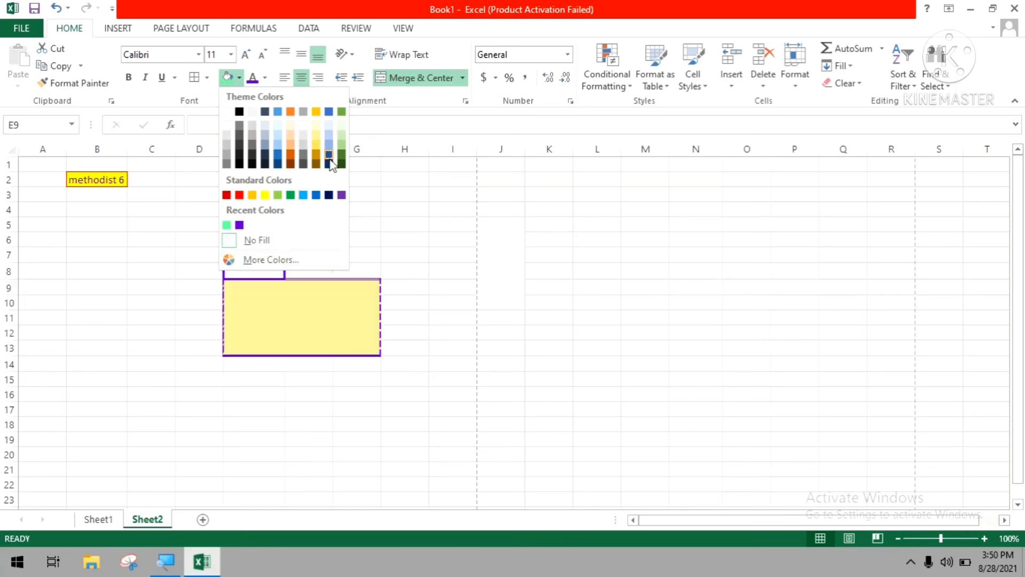
key("Escape")
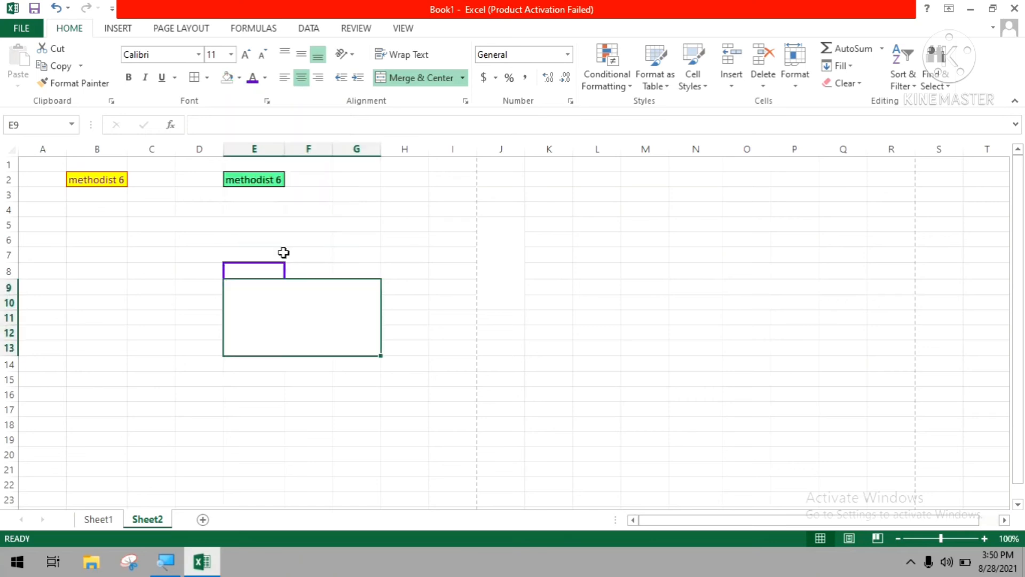
left_click(238, 78)
left_click(250, 260)
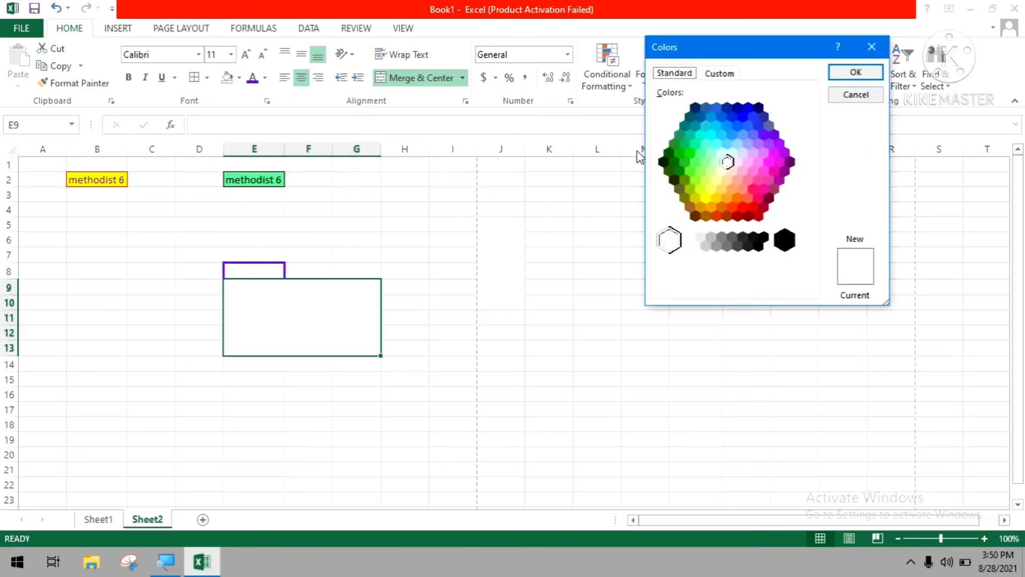
left_click(729, 130)
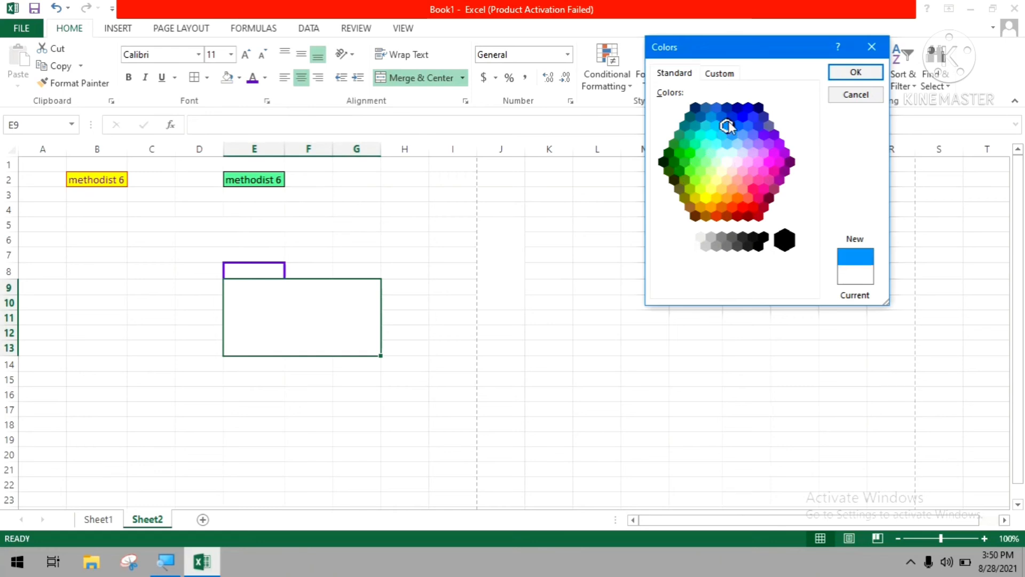
left_click(866, 74)
left_click(452, 330)
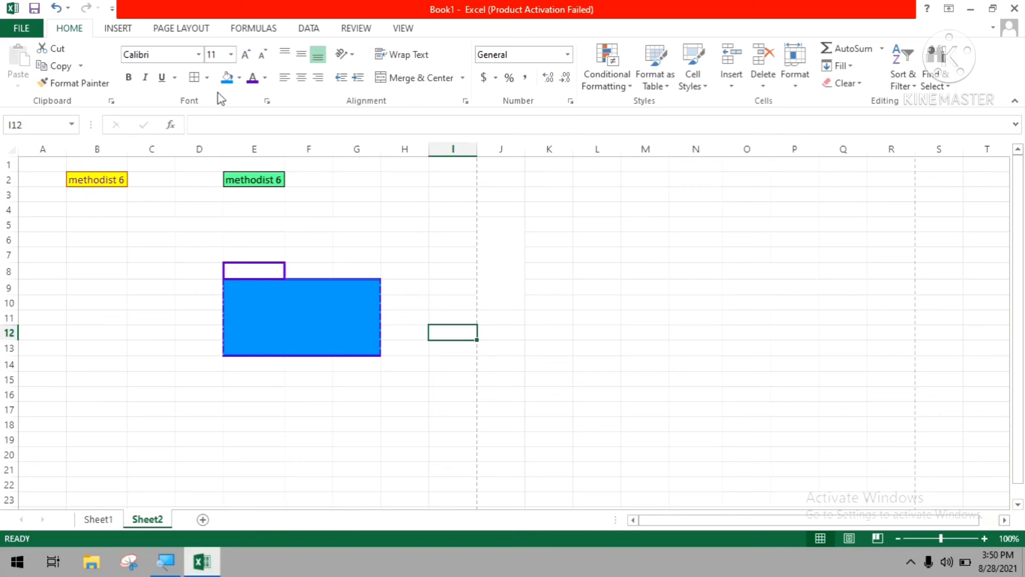
Look through the available shapes and the dialog for inserting a picture, and close both without inserting anything.
left_click(132, 32)
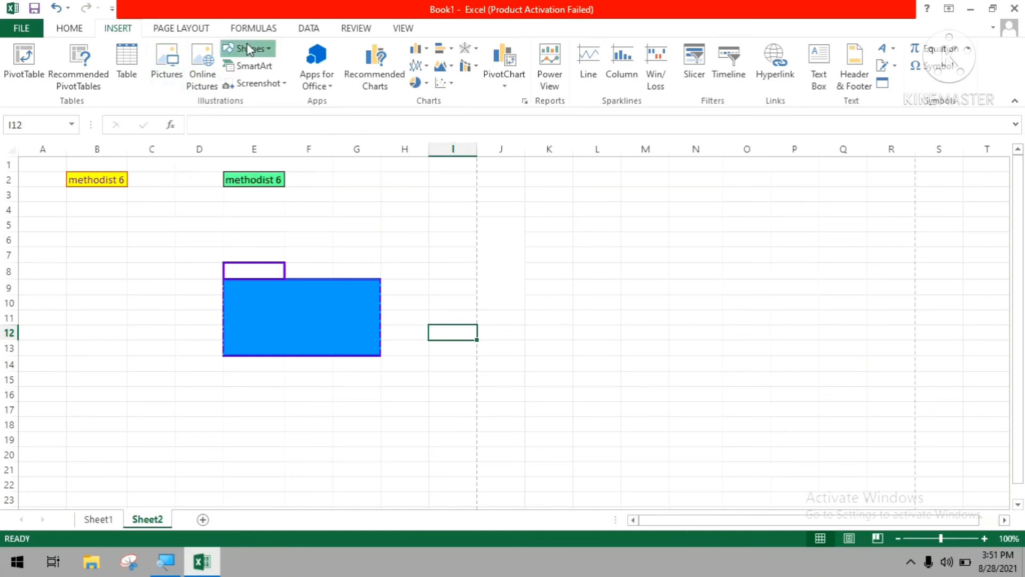
left_click(249, 49)
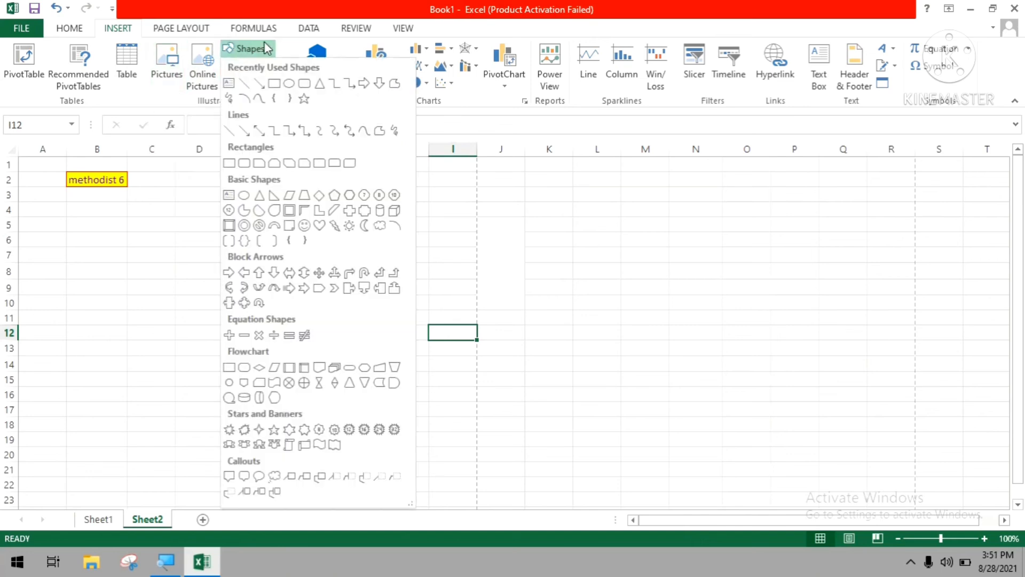
left_click(182, 81)
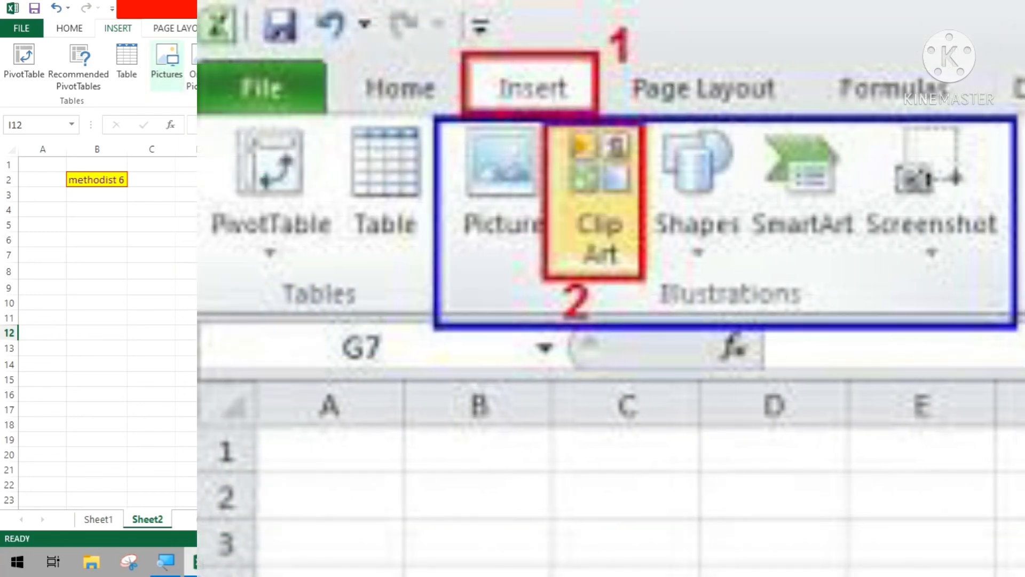
left_click(167, 64)
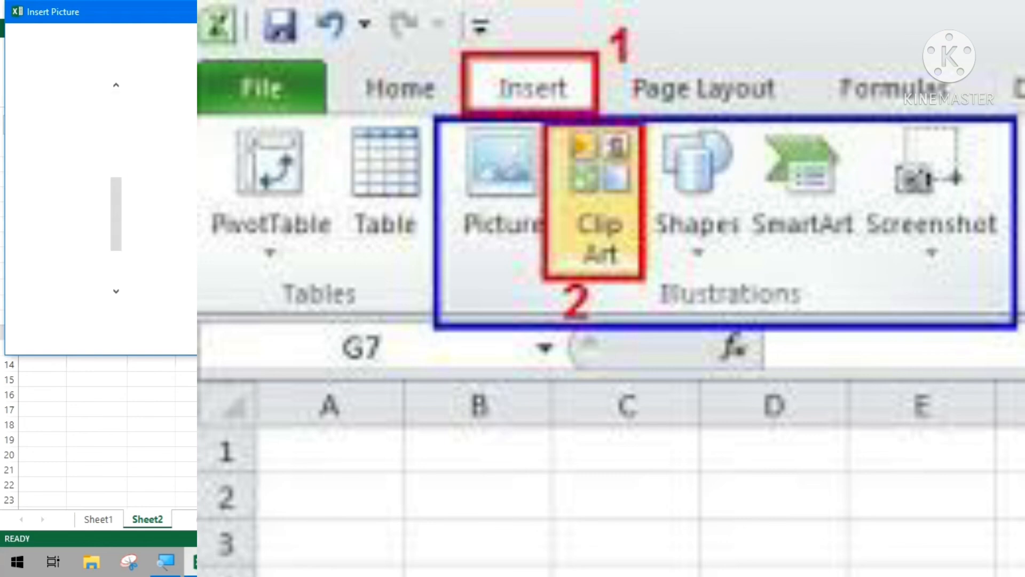
key("Escape")
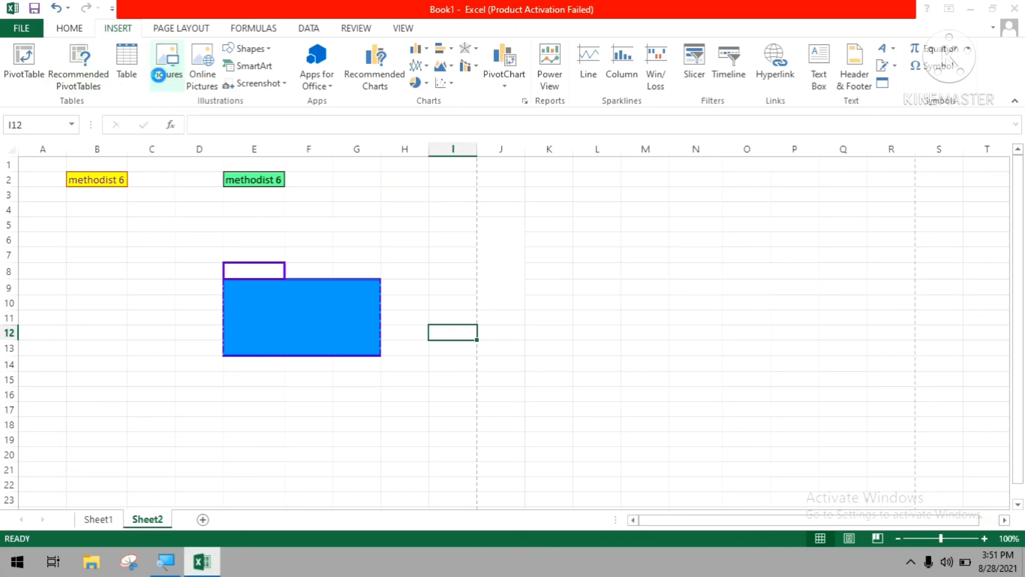
Insert the "bendera indonesia" picture from the Computer pictures folder and move it over about K4:O13.
left_click(160, 75)
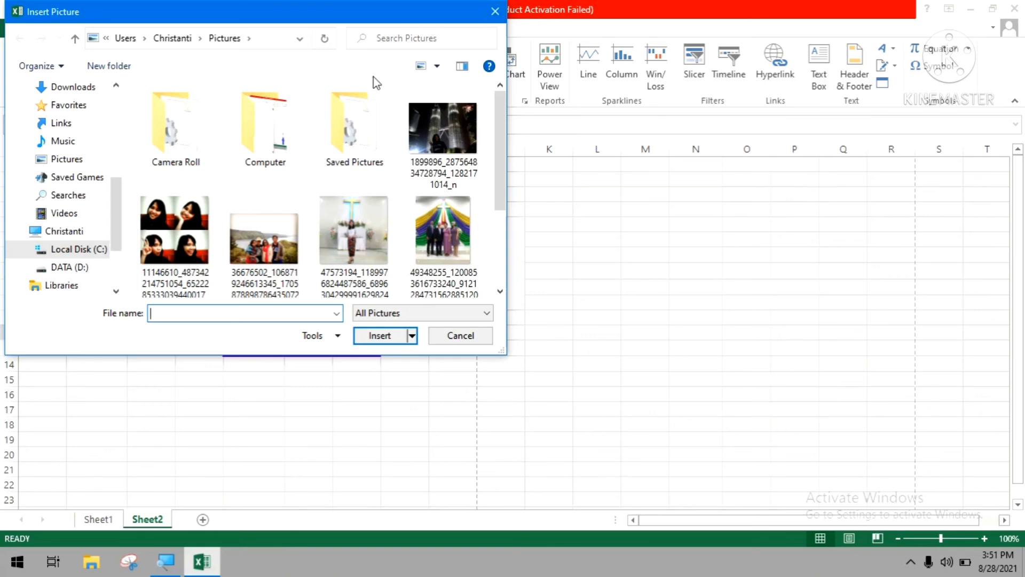
double_click(279, 156)
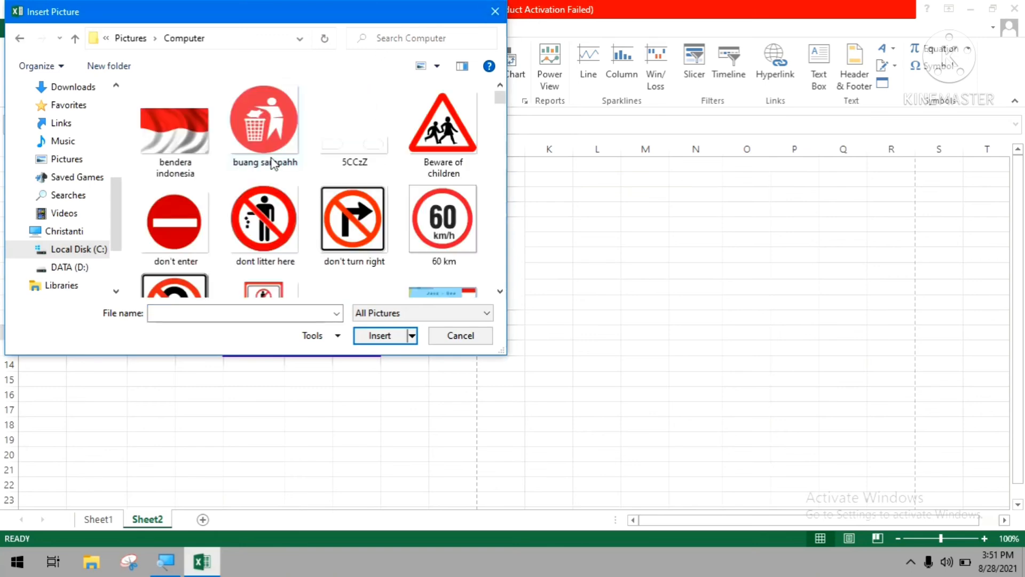
left_click(183, 157)
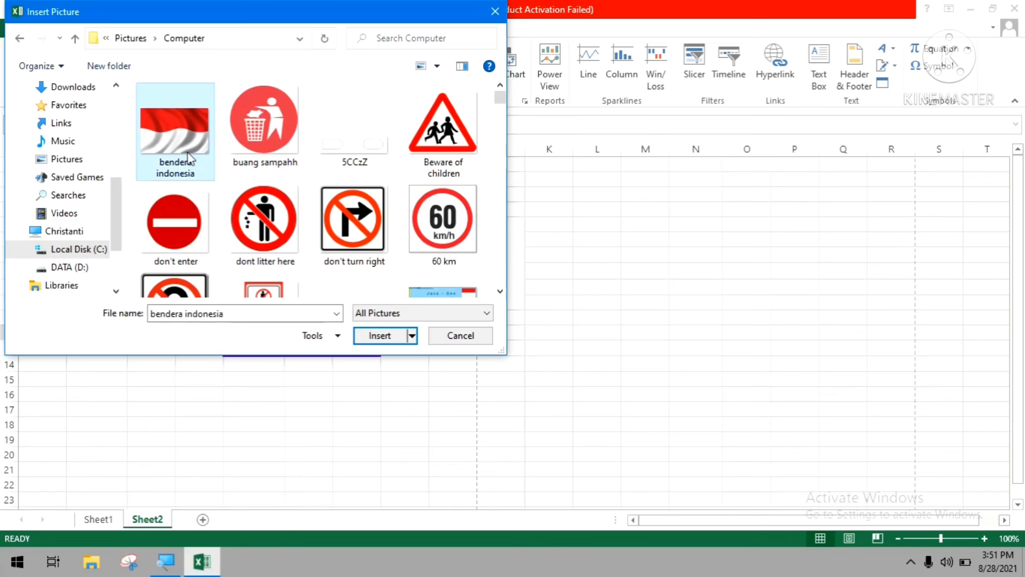
left_click(378, 340)
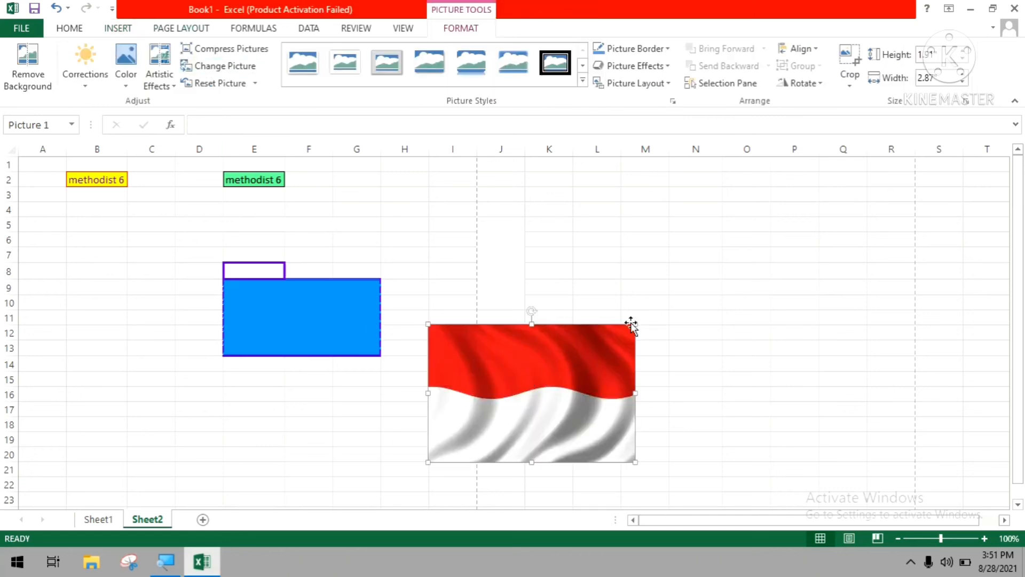
left_click_drag(540, 373, 663, 258)
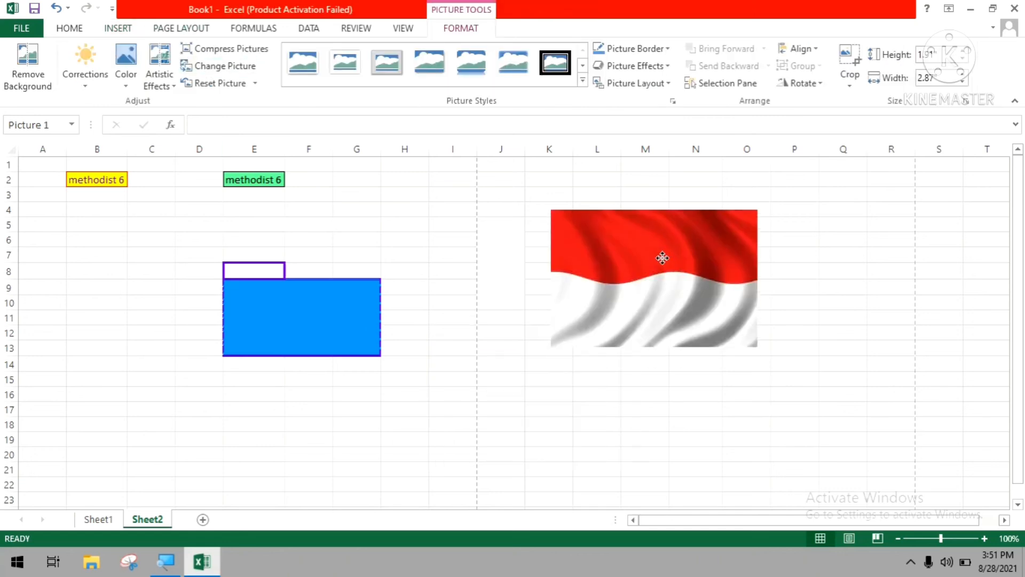
Insert a second copy of the "bendera indonesia" picture and move it right of the first, over about S4:W13.
left_click(135, 29)
left_click(163, 67)
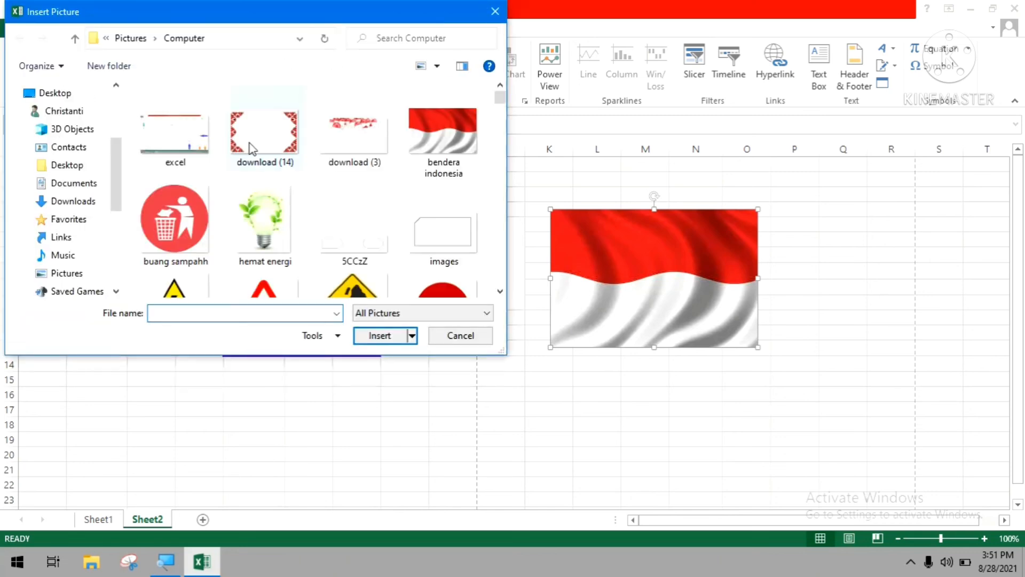
left_click(417, 149)
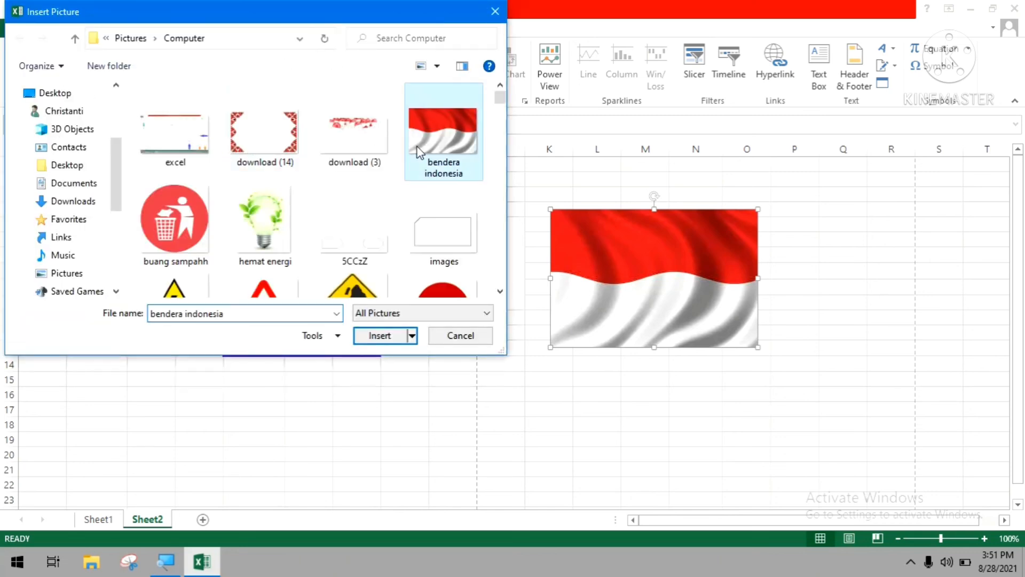
left_click(380, 341)
left_click_drag(540, 364, 723, 270)
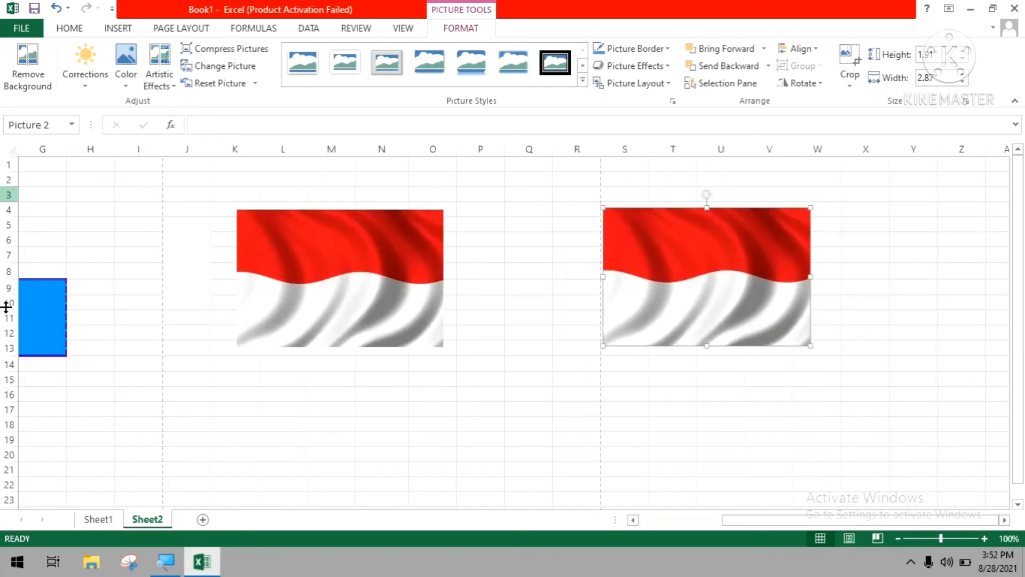
Move the two flag pictures closer to the blue cell, the first over about I4:M13 and the second over about O4:S13.
scroll(868, 520, "left", 6)
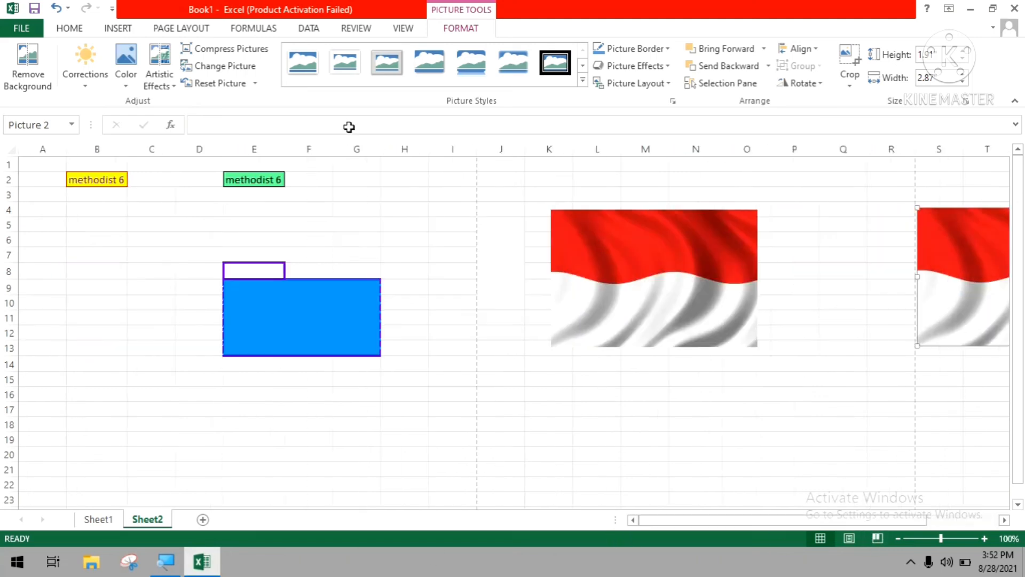
left_click_drag(693, 270, 606, 264)
left_click_drag(956, 291, 774, 286)
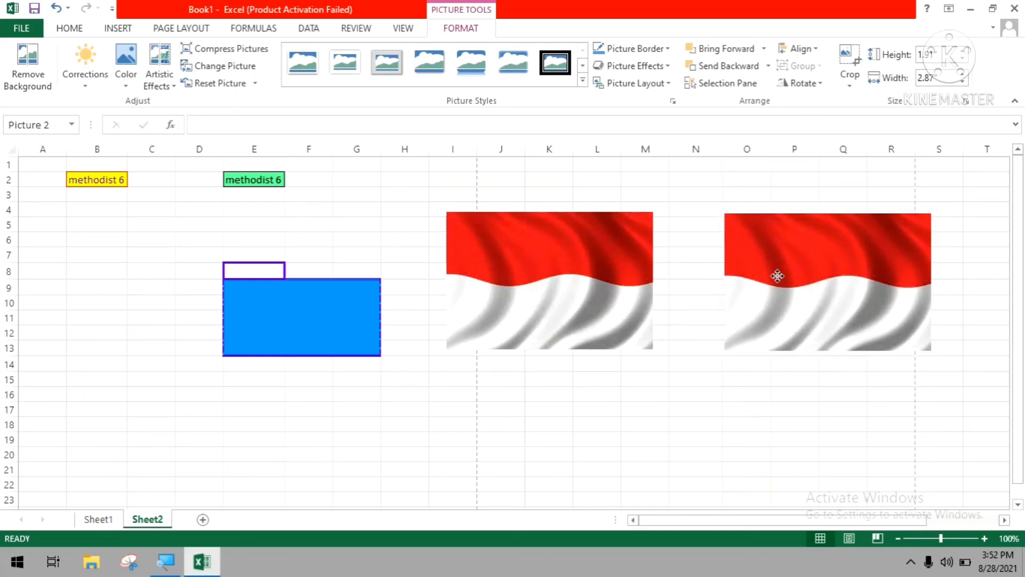
Draw a Smiley Face shape about 3.24" high and 4.26" wide and place it below the flag pictures, around K15:Q30.
left_click(118, 28)
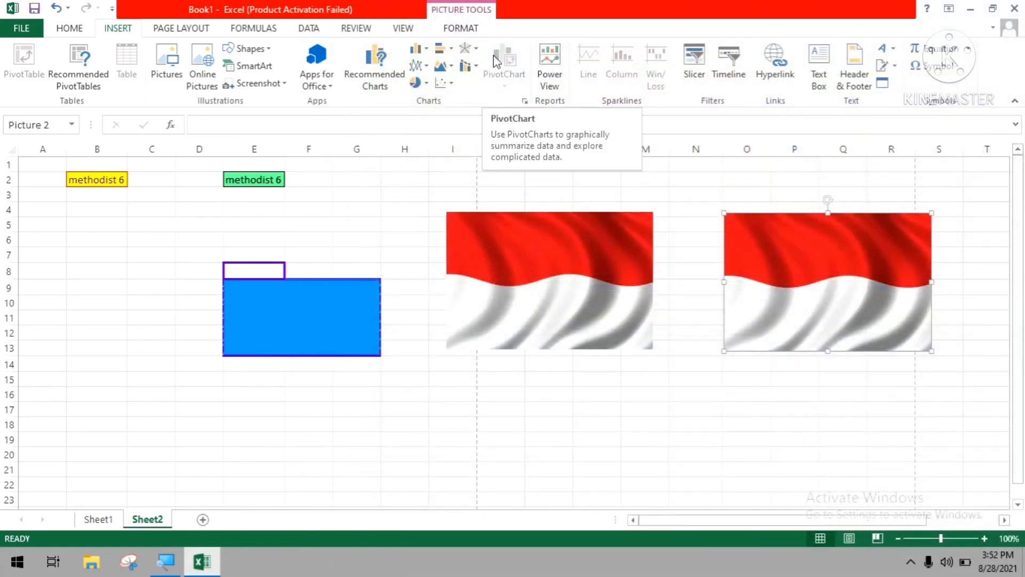
left_click(247, 48)
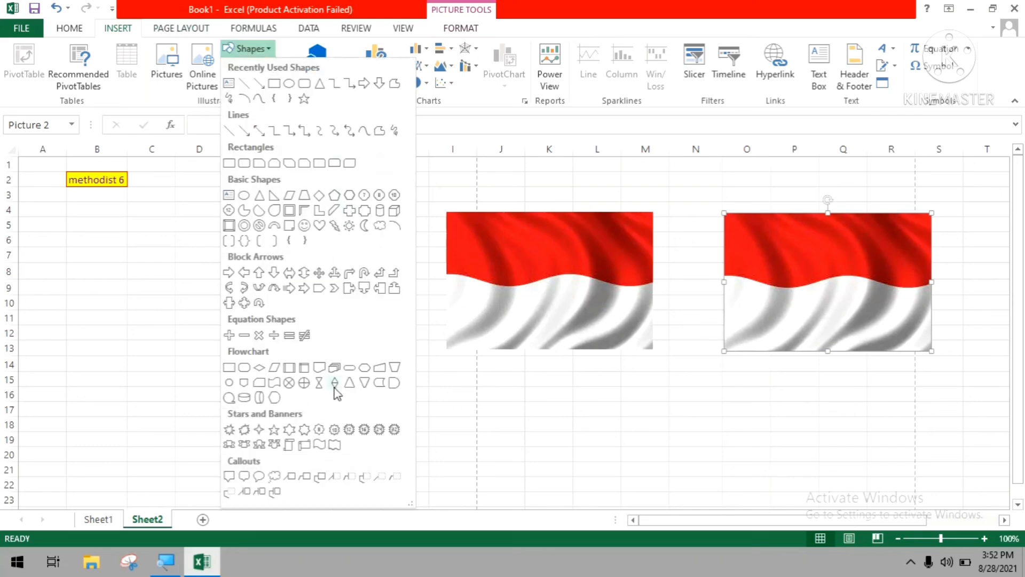
left_click(304, 225)
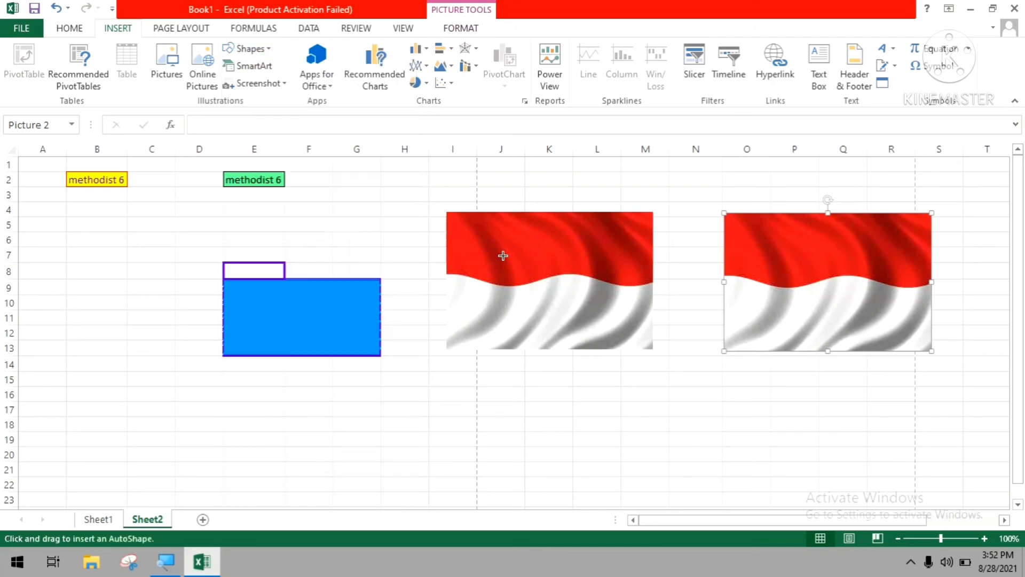
scroll(497, 275, "down", 4)
left_click_drag(495, 207, 802, 441)
left_click_drag(632, 275, 684, 290)
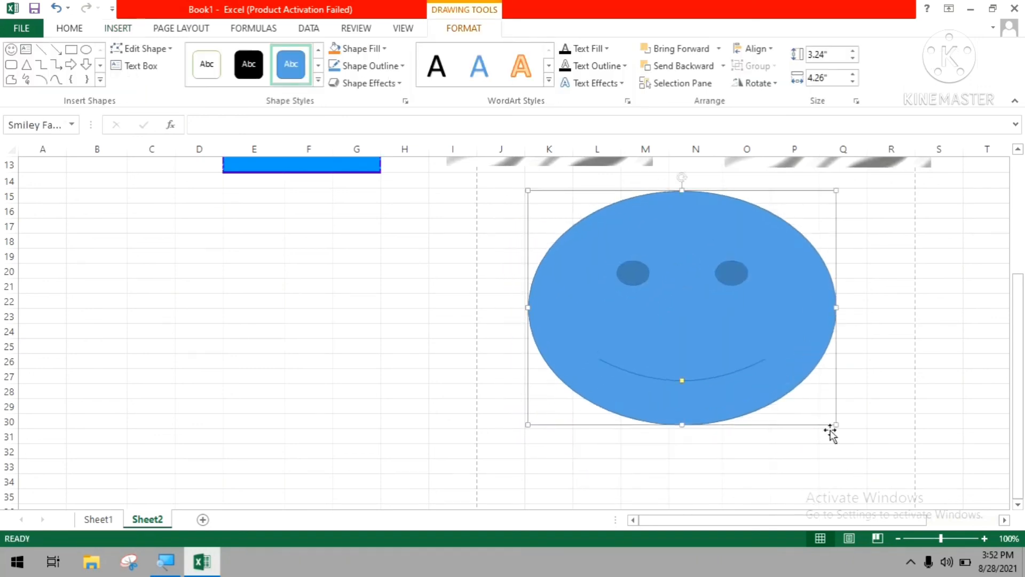
Reselect the smiley face and shrink it slightly from its lower-right corner.
left_click_drag(839, 427, 764, 409)
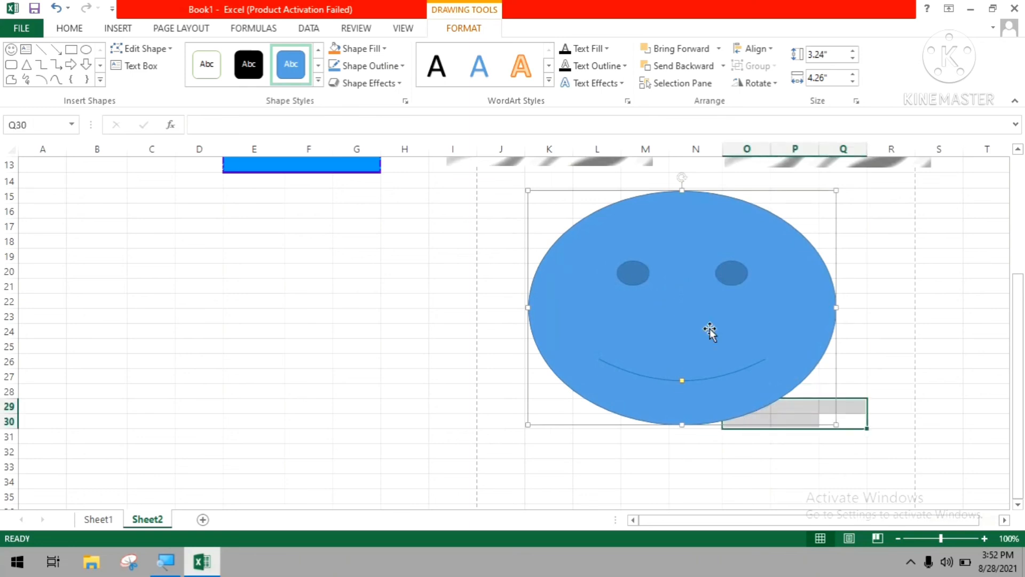
left_click(710, 331)
left_click_drag(835, 425, 767, 408)
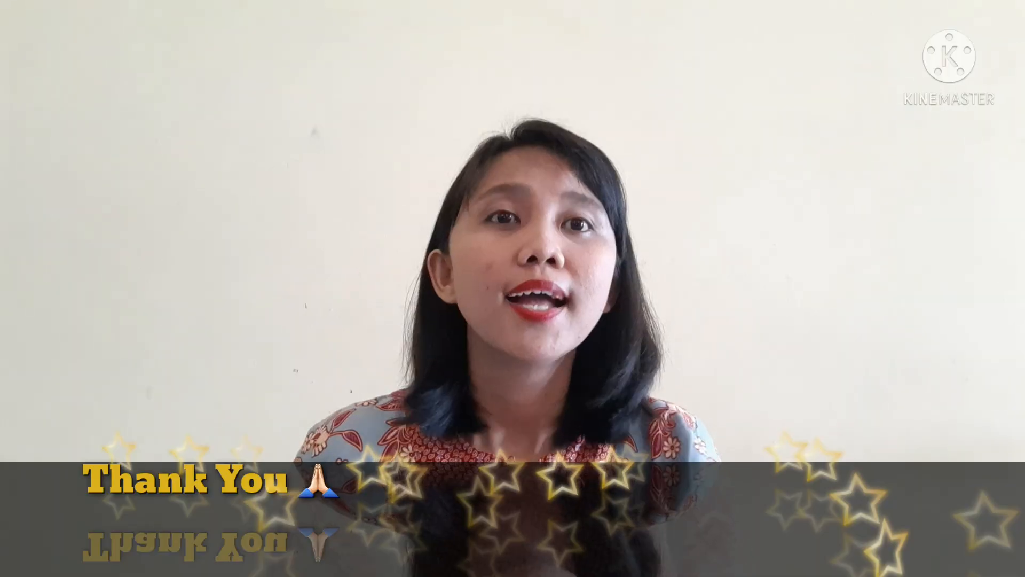